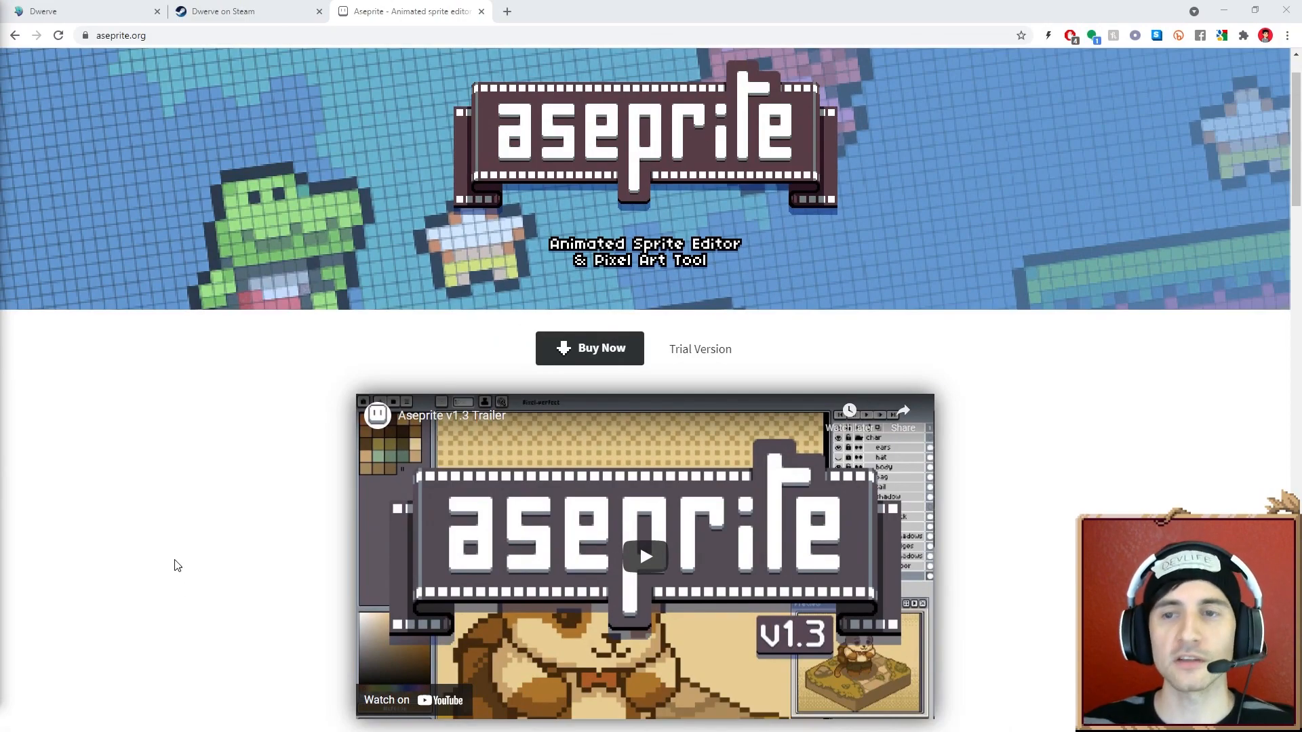
- Browse the Aseprite website's animation and layer feature overview
scroll(177, 566, "down", 1)
scroll(176, 566, "down", 5)
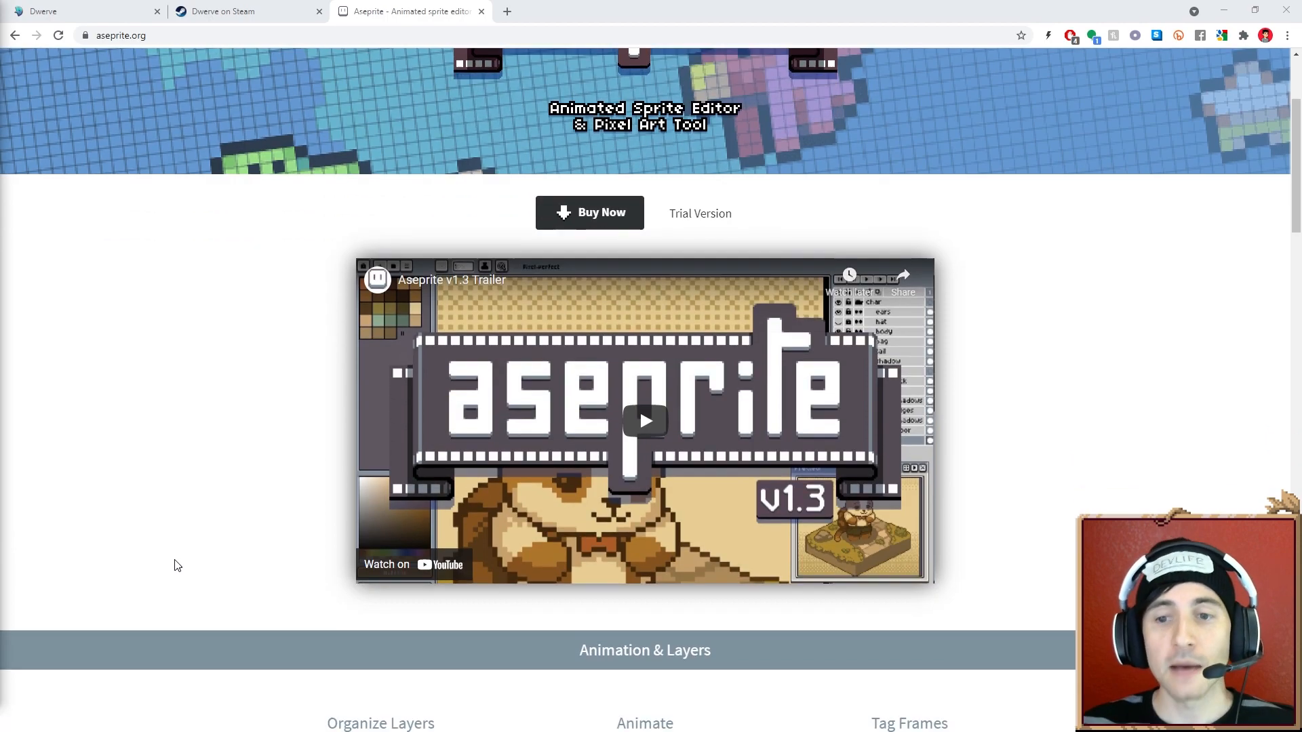
scroll(176, 565, "down", 2)
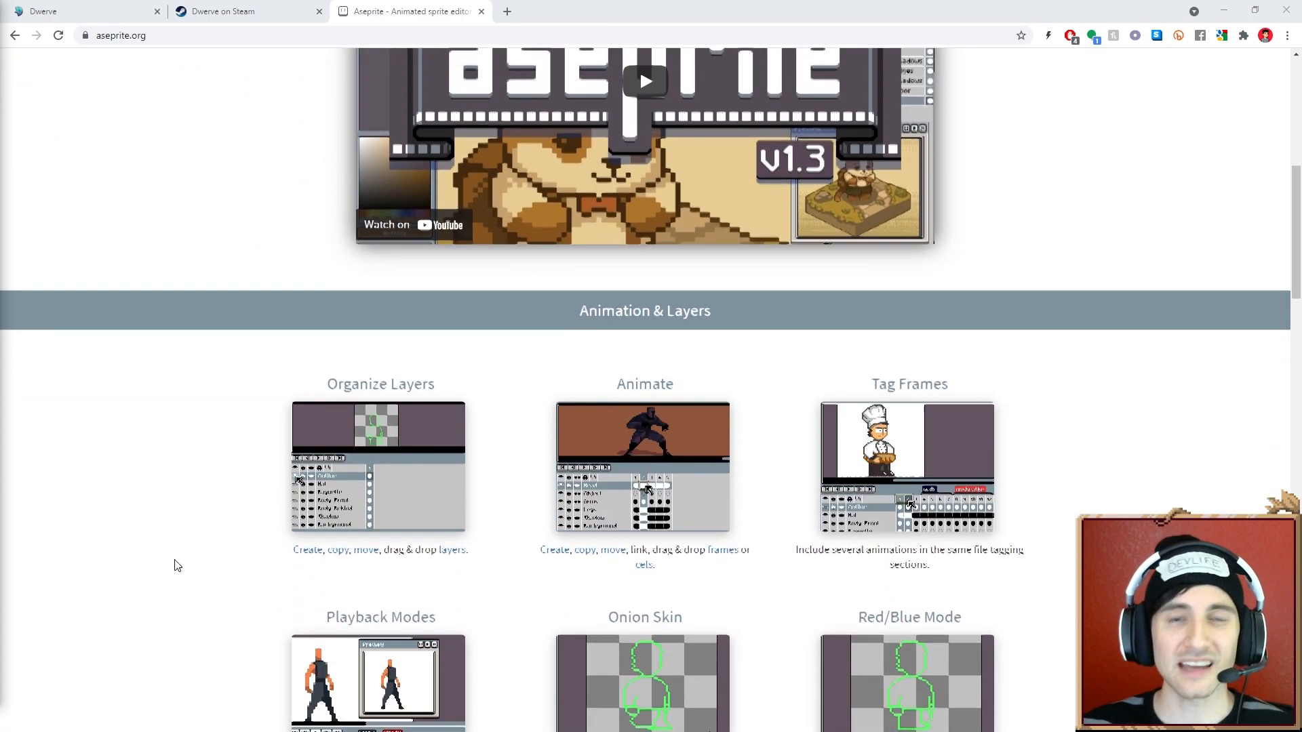
scroll(177, 565, "down", 1)
scroll(175, 566, "down", 1)
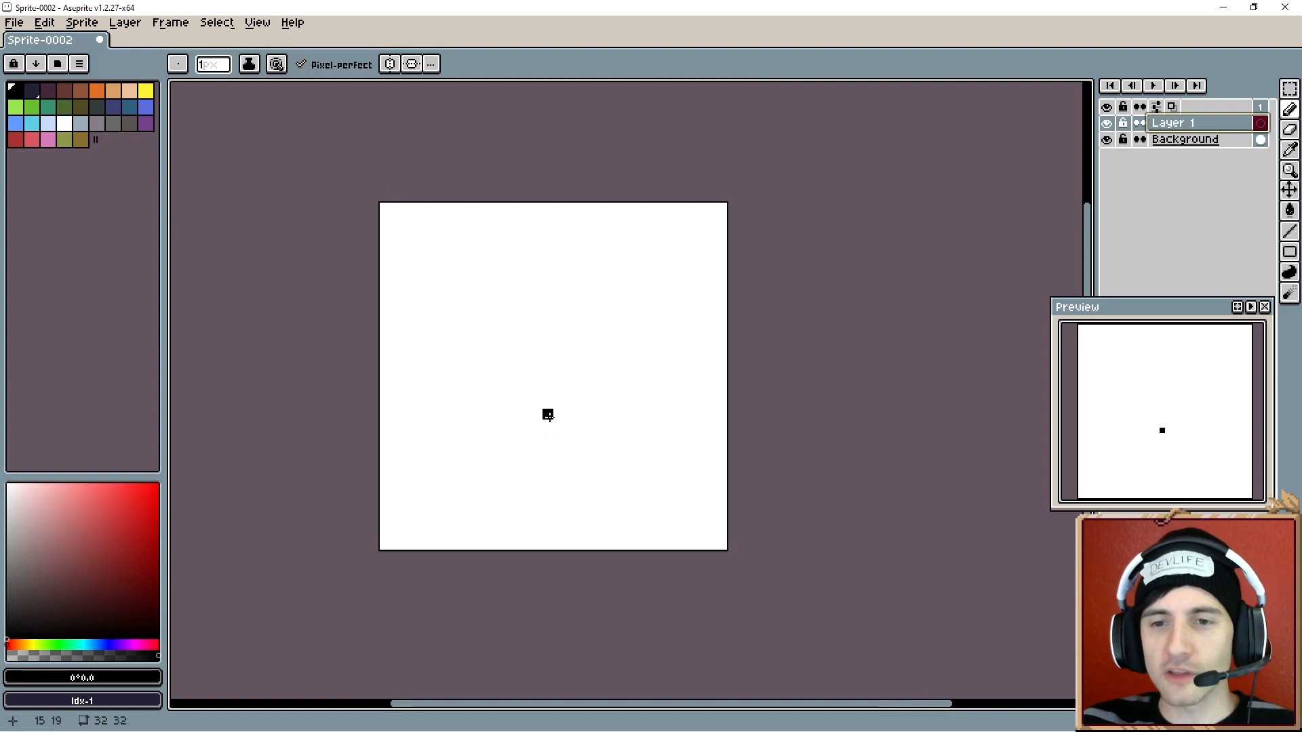
scroll(546, 412, "up", 1)
- Draw a black rounded blob outline with a notched fold near the top using the pencil
left_click_drag(546, 395, 554, 406)
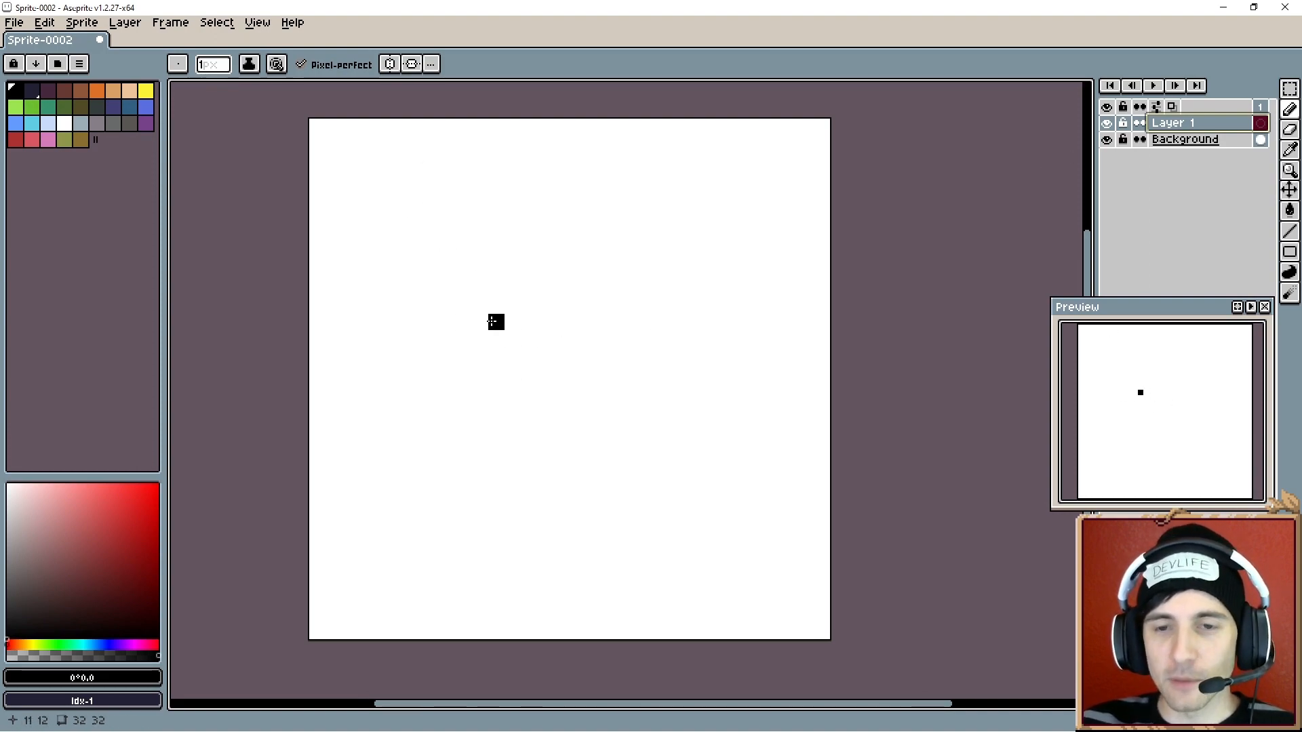
mouse_move(496, 322)
left_mouse_down()
mouse_move(432, 357)
mouse_move(412, 398)
mouse_move(431, 455)
mouse_move(473, 491)
mouse_move(581, 512)
mouse_move(726, 486)
left_mouse_up()
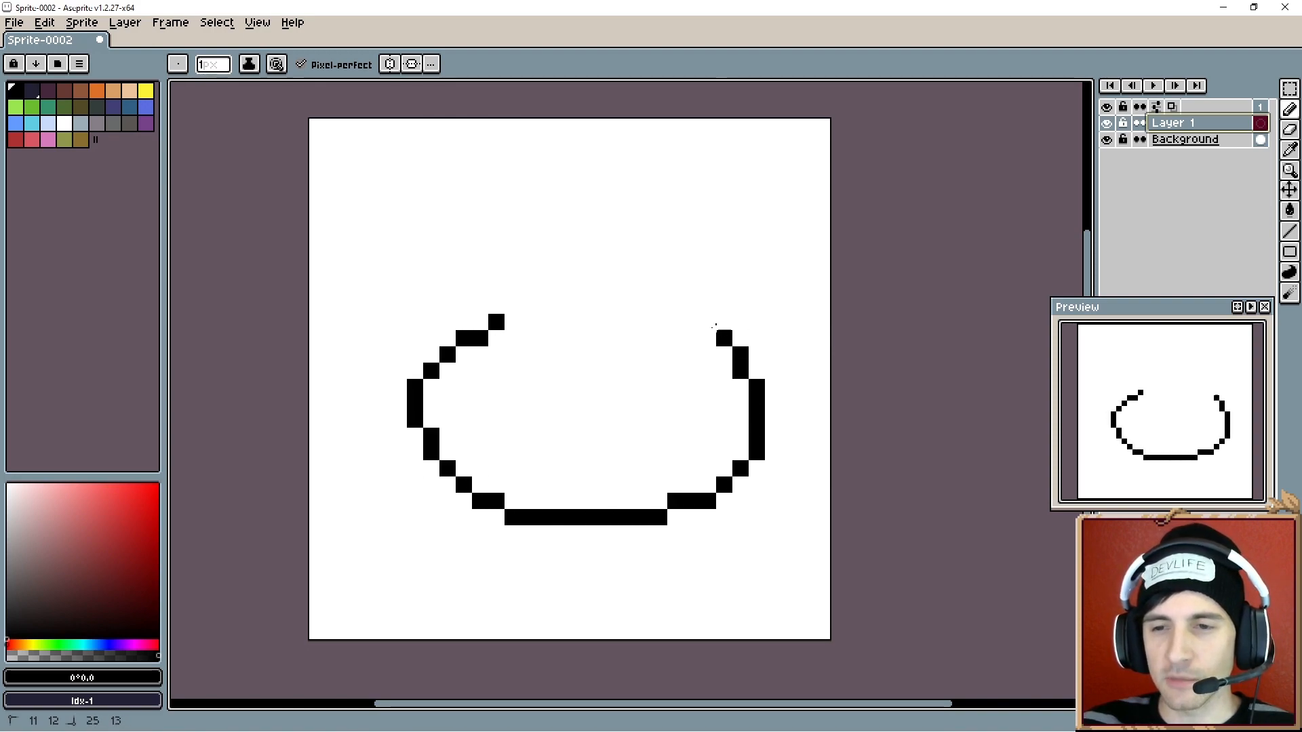
mouse_move(716, 326)
left_mouse_down()
mouse_move(606, 242)
mouse_move(506, 240)
left_mouse_up()
left_click_drag(449, 289, 473, 321)
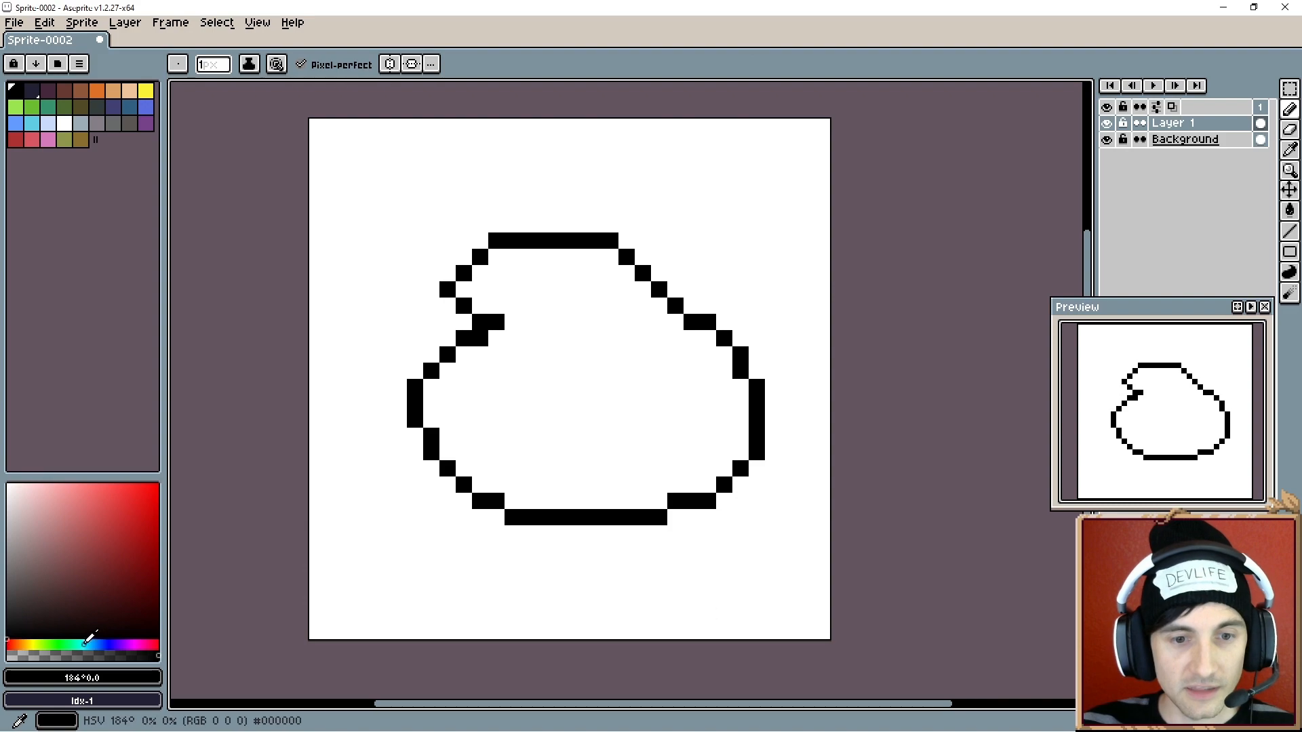
- Pick a medium blue colour and fill the inside of the blob outline with the Paint Bucket
left_click(95, 644)
left_click(80, 535)
left_click_drag(80, 535, 77, 526)
key("g")
left_click(521, 415)
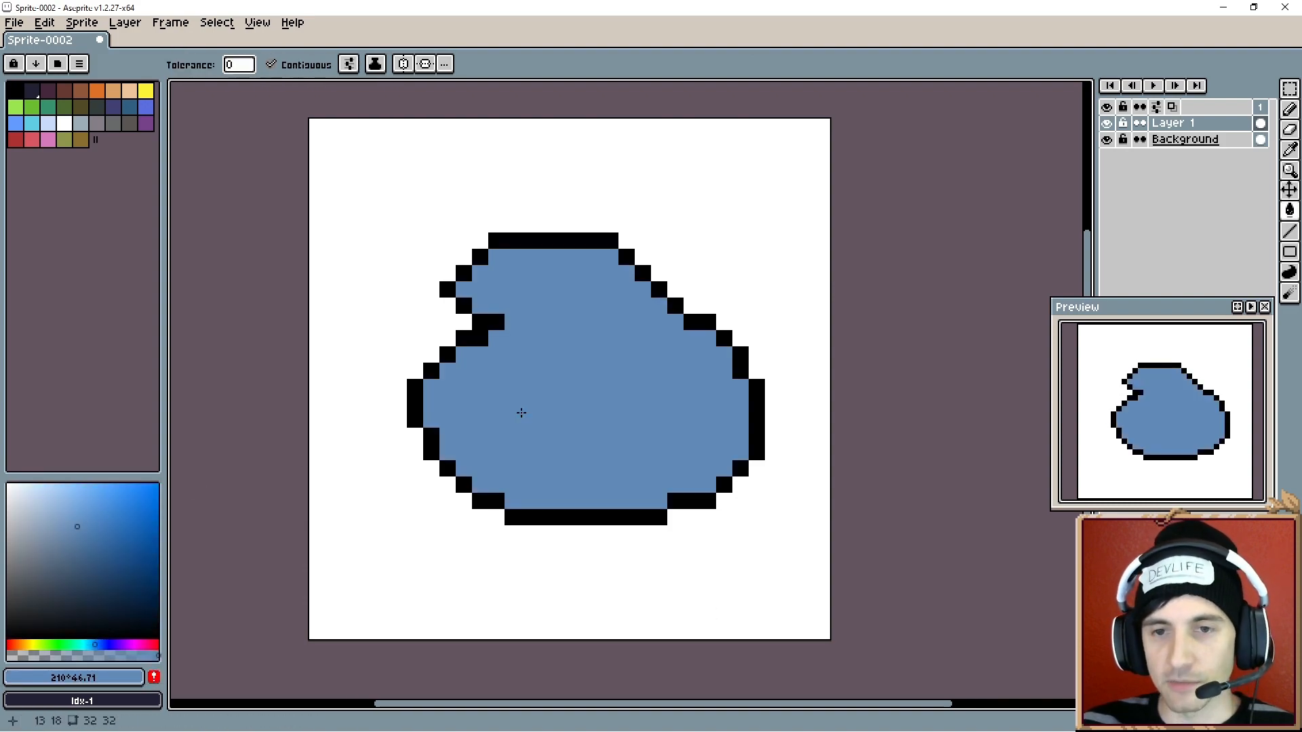
- Pick black again and extend the notch line into the blob with pencil pixels
key("i")
left_click(494, 320)
key("b")
left_click(512, 320)
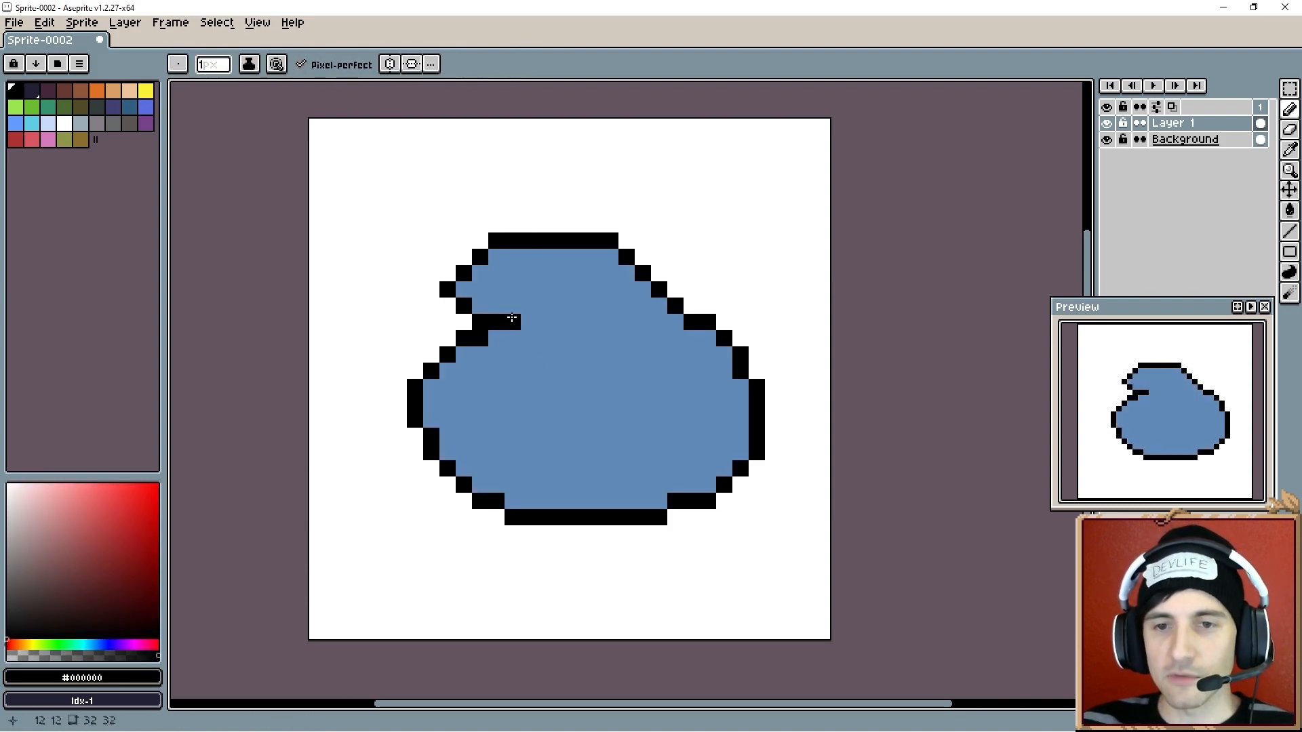
left_click(528, 307)
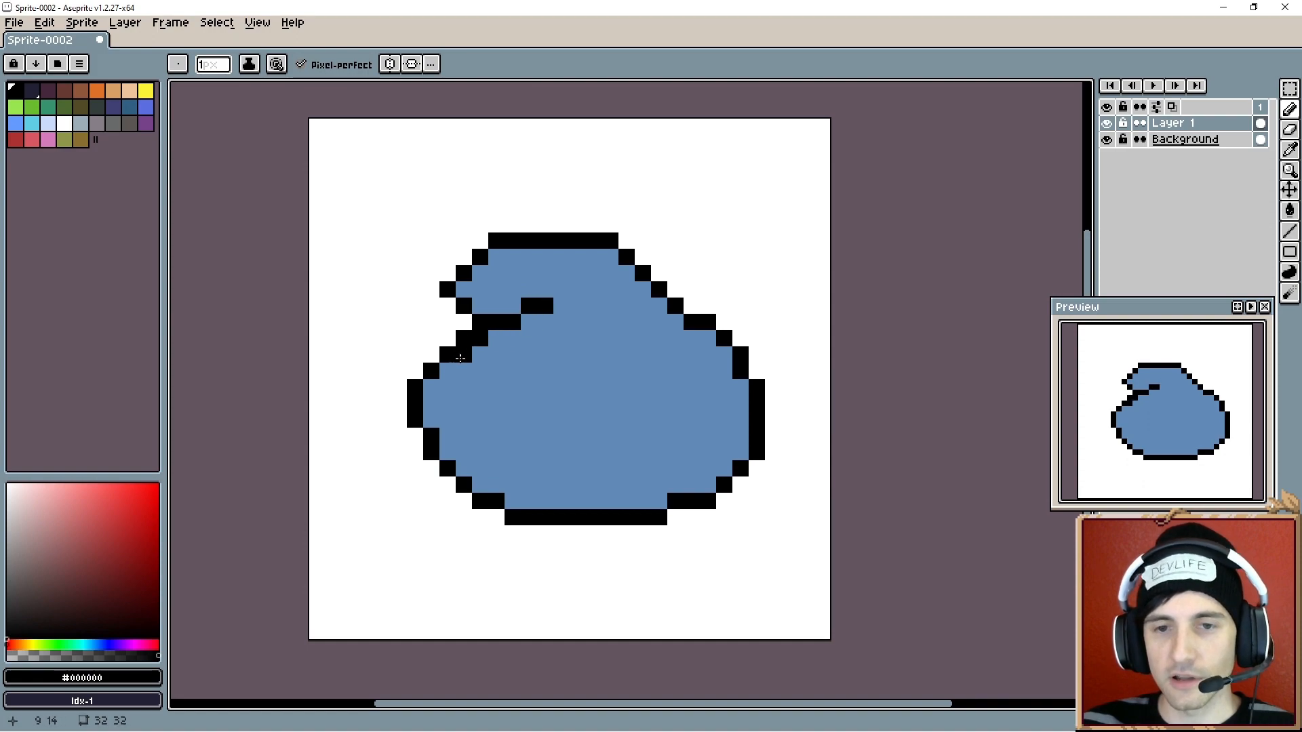
- Touch up the outline's lower-left corner and bottom edge with pencil pixels
mouse_move(418, 435)
left_mouse_down()
mouse_move(444, 486)
mouse_move(495, 512)
mouse_move(513, 489)
mouse_move(463, 479)
mouse_move(434, 438)
mouse_move(463, 482)
left_mouse_up()
left_click(535, 459, "alt")
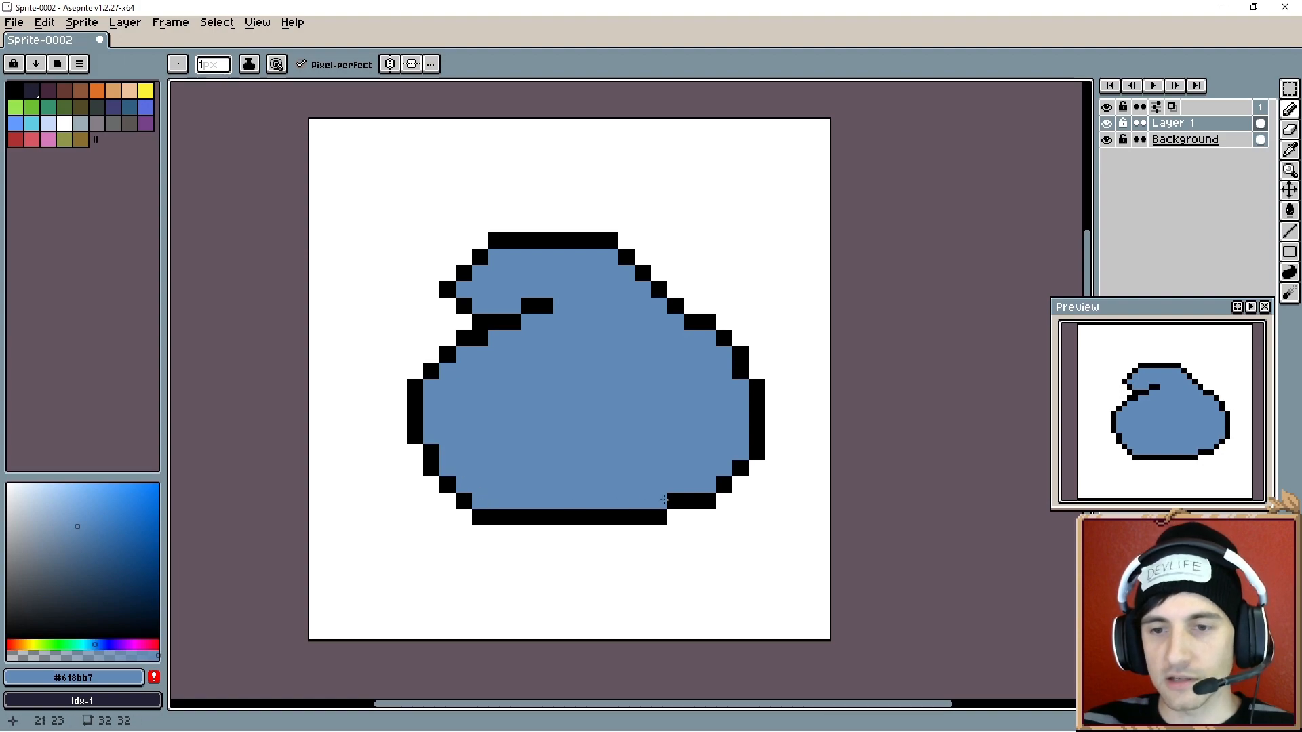
left_click(673, 501)
left_click(642, 516, "alt")
left_click(674, 517)
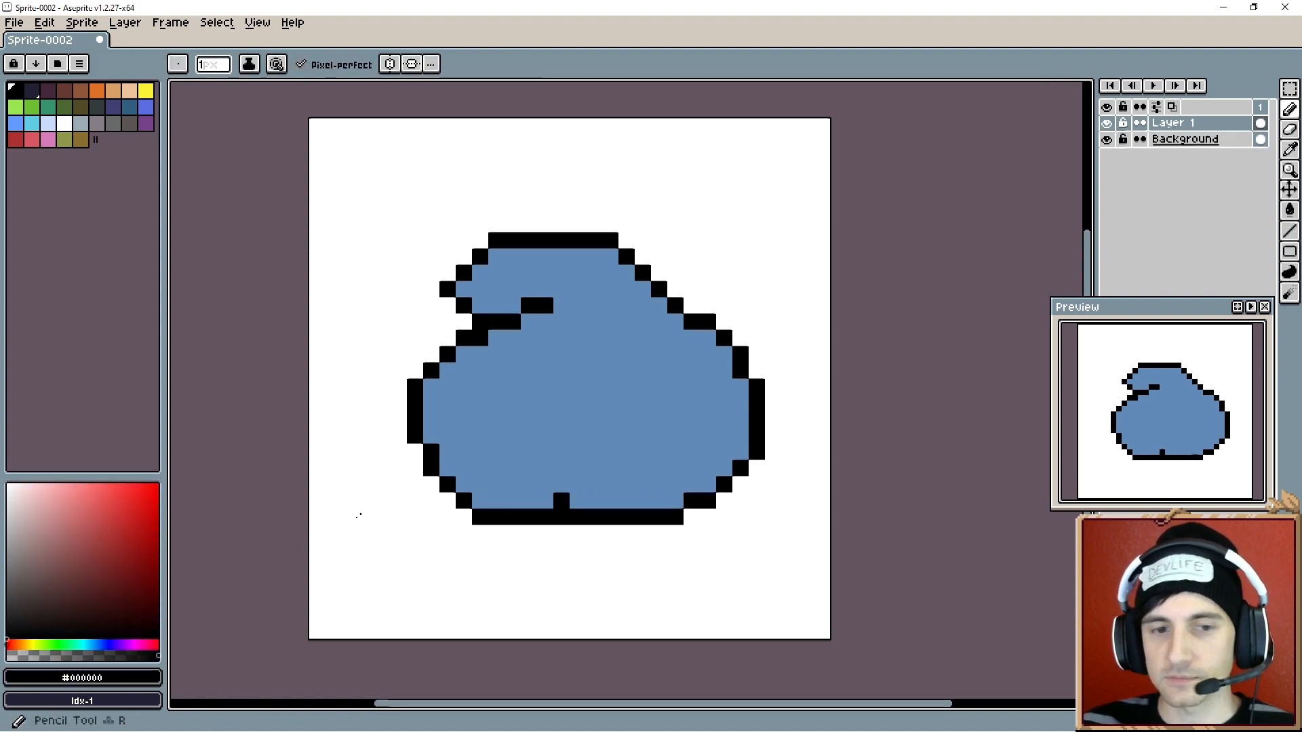
- Add a new layer above Body and rename it Eyes
right_click(1183, 123)
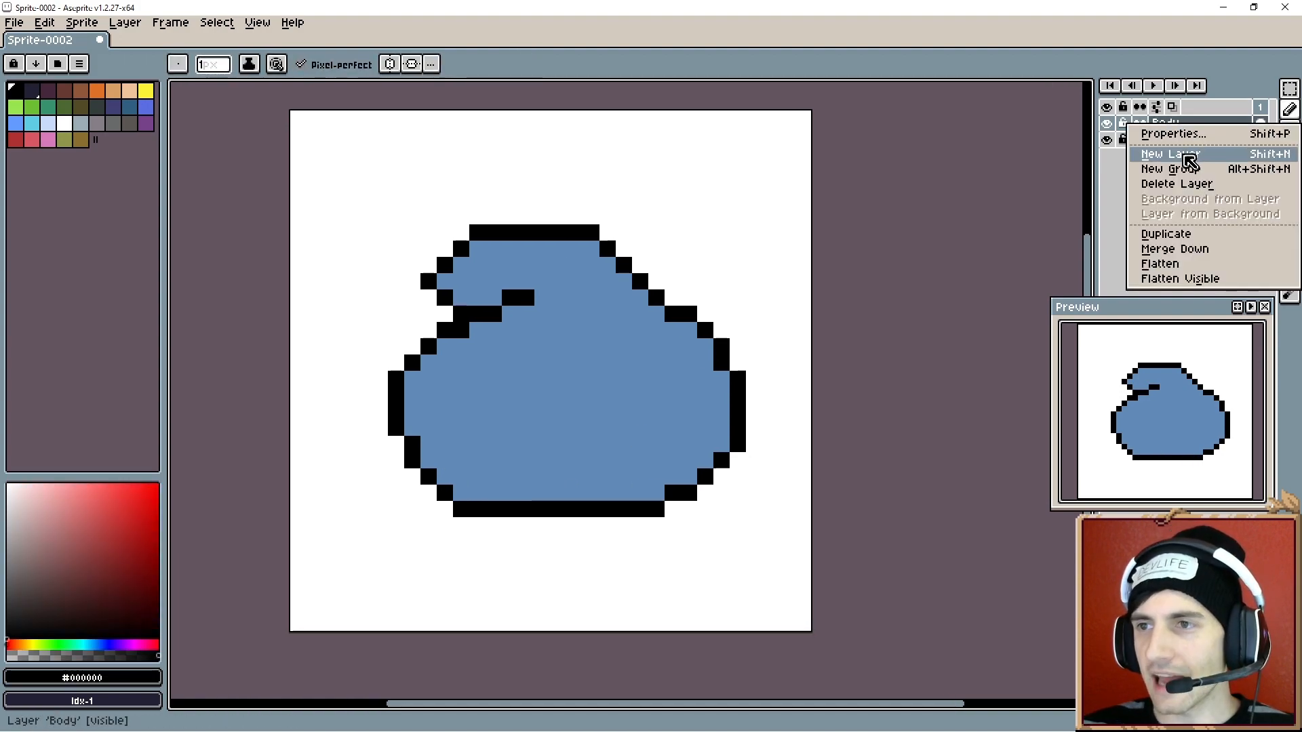
left_click(1187, 160)
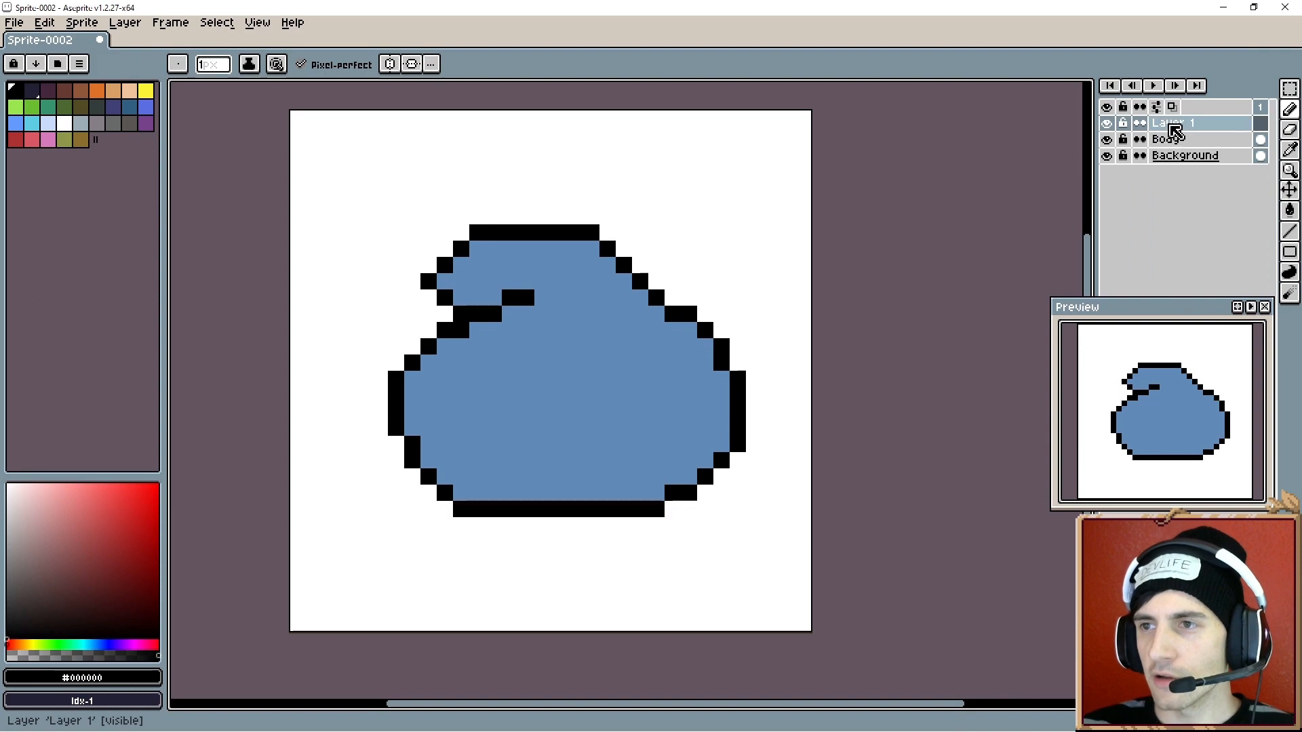
right_click(1171, 127)
left_click(1175, 134)
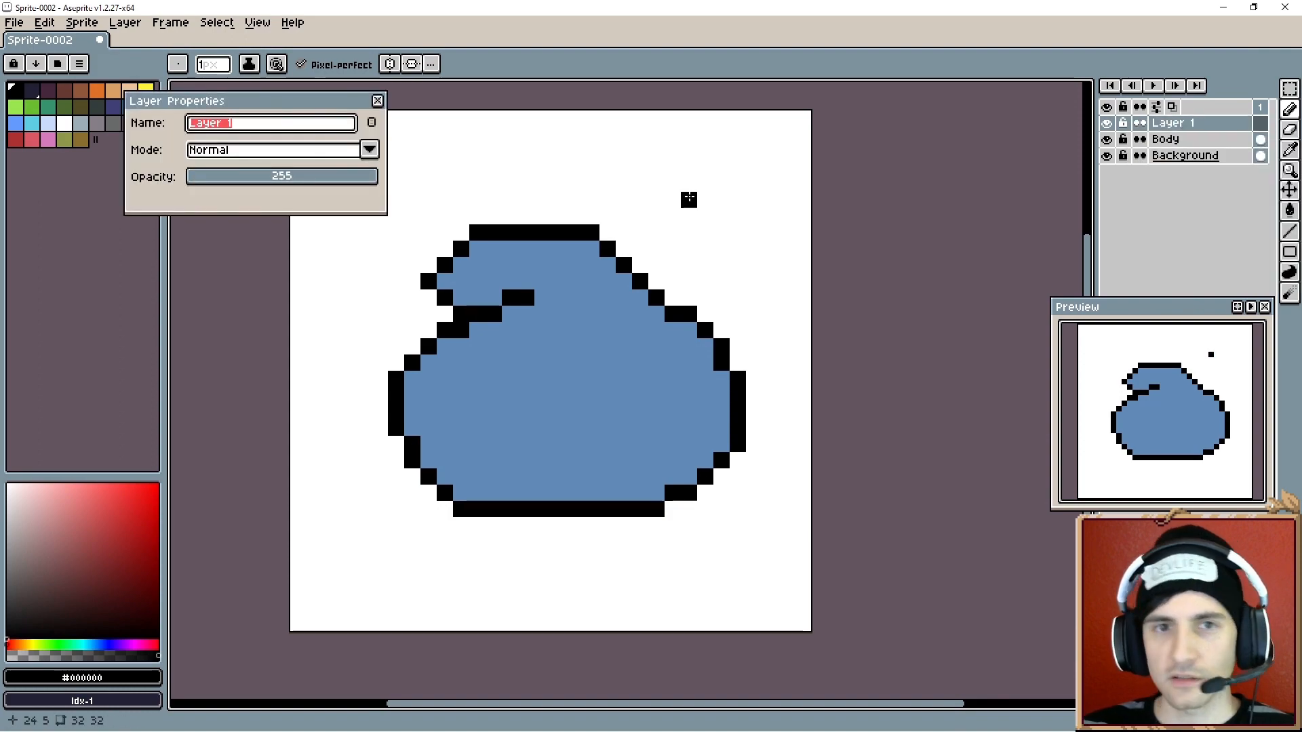
type("Eye")
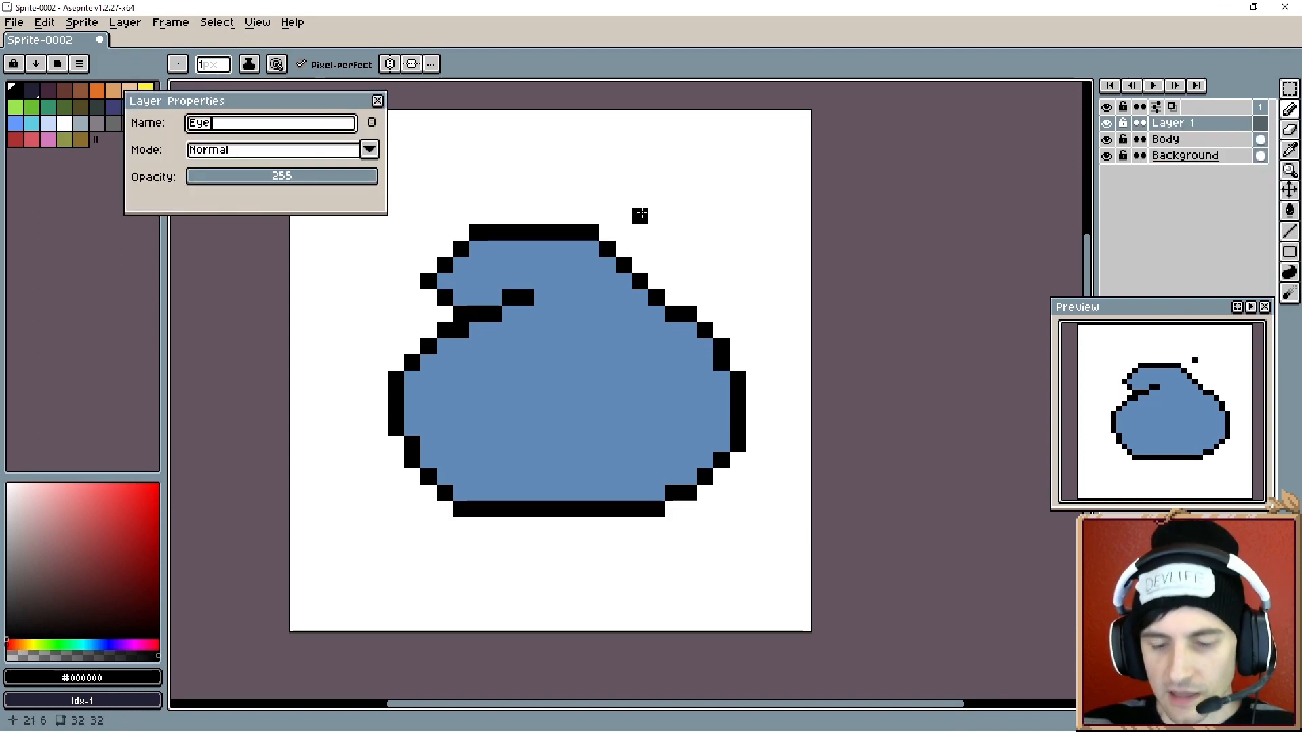
type("s")
key("Return")
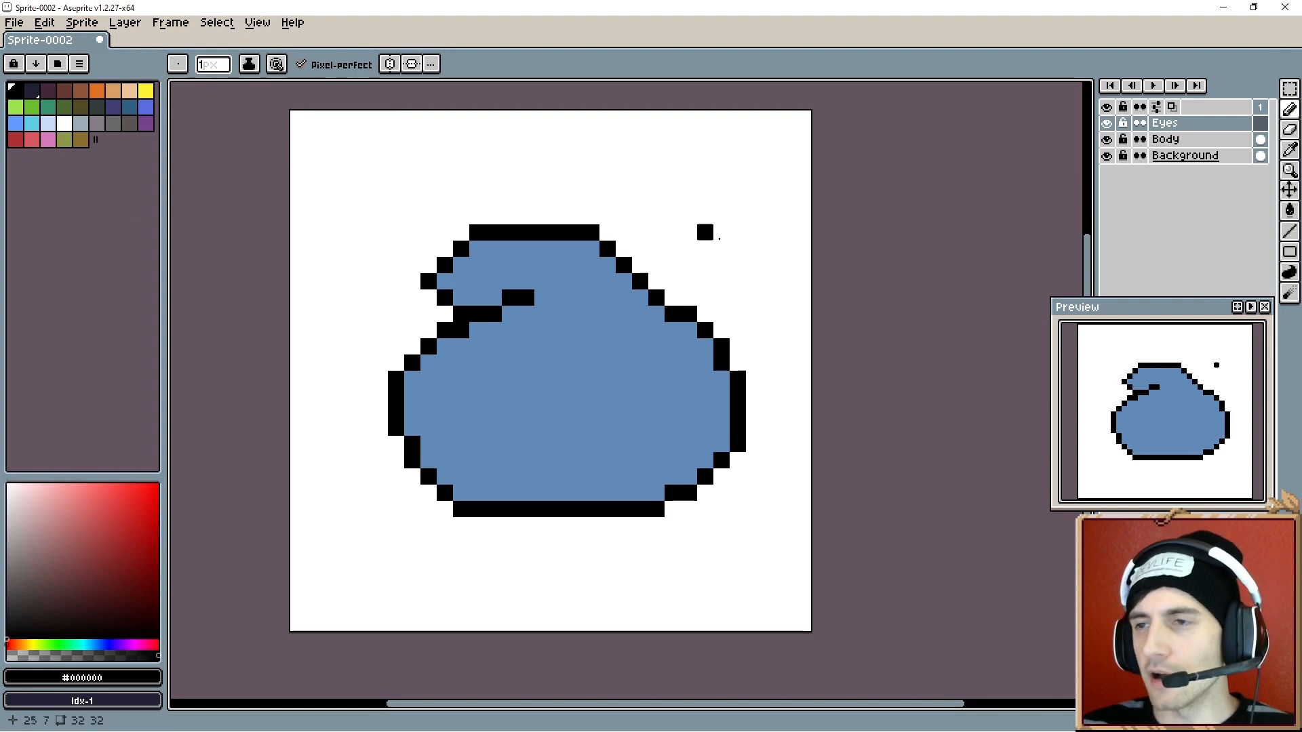
- Pick the blue colour and paint over parts of the notch line
left_click_drag(573, 385, 553, 375)
key("alt")
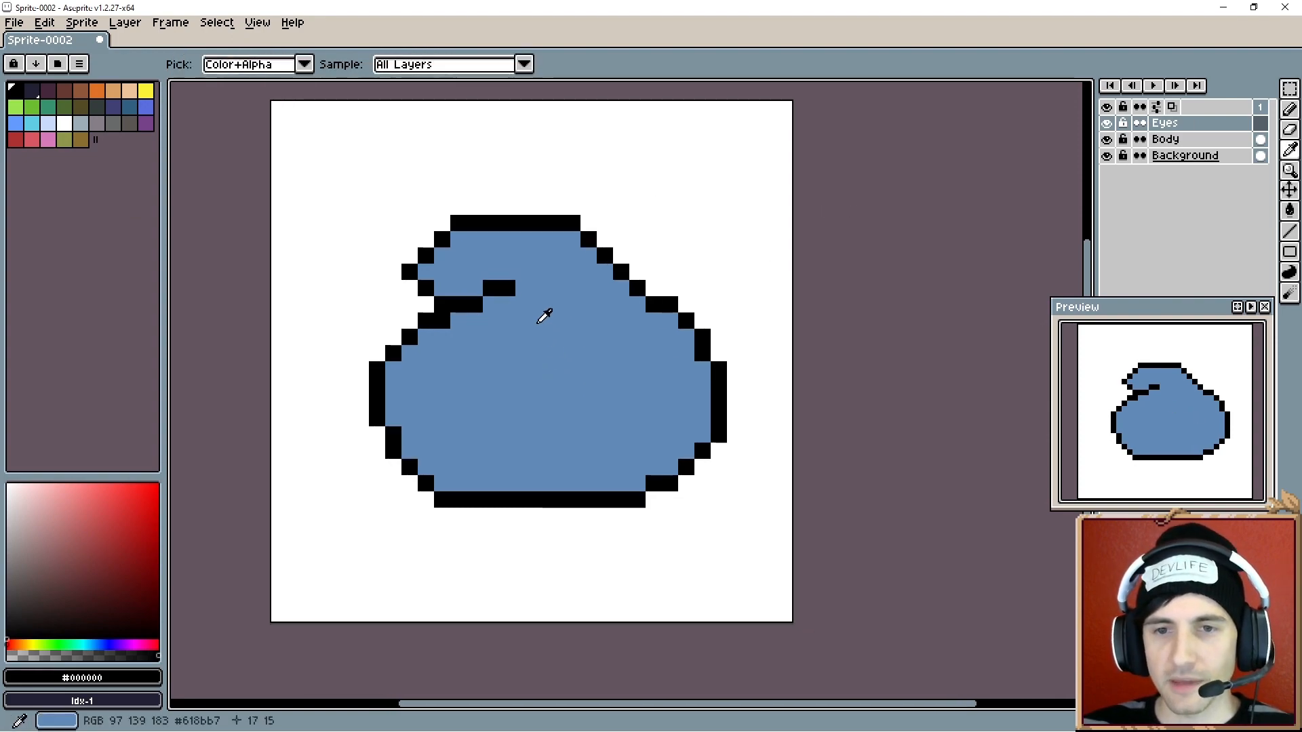
key("alt")
left_click(482, 348, "alt")
left_click(444, 323)
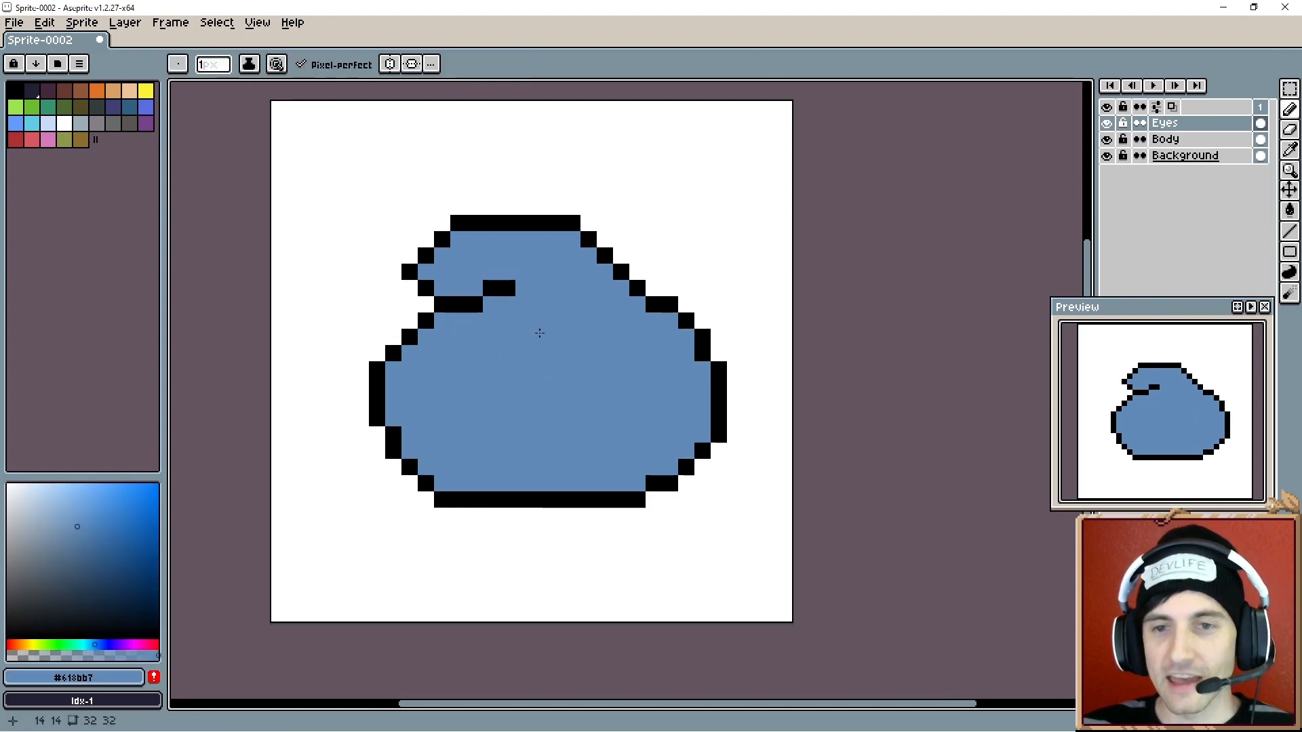
left_click(471, 307, "alt")
left_click(509, 316, "alt")
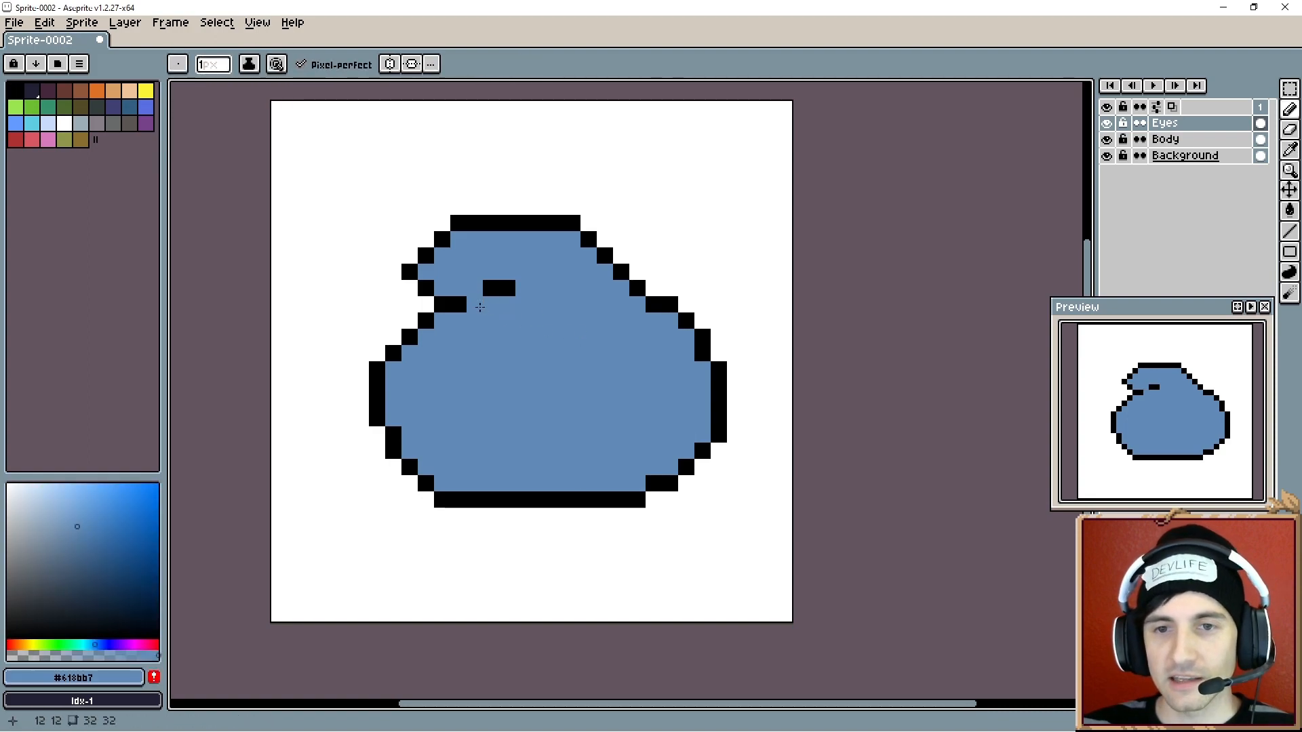
- Redraw the notch line in black pixels one row higher on the head
left_click(487, 288, "alt")
left_click(475, 288)
left_click(523, 304)
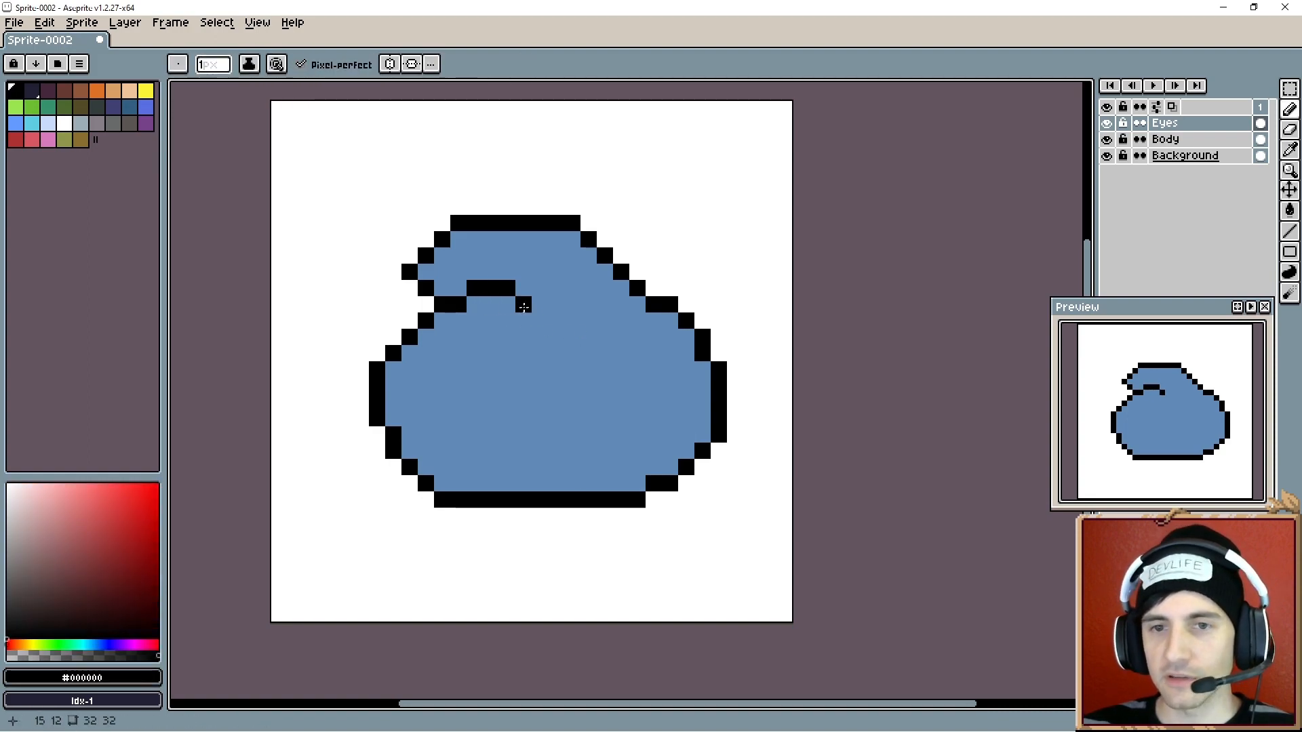
left_click(511, 303, "alt")
left_click(523, 304)
left_click(509, 292)
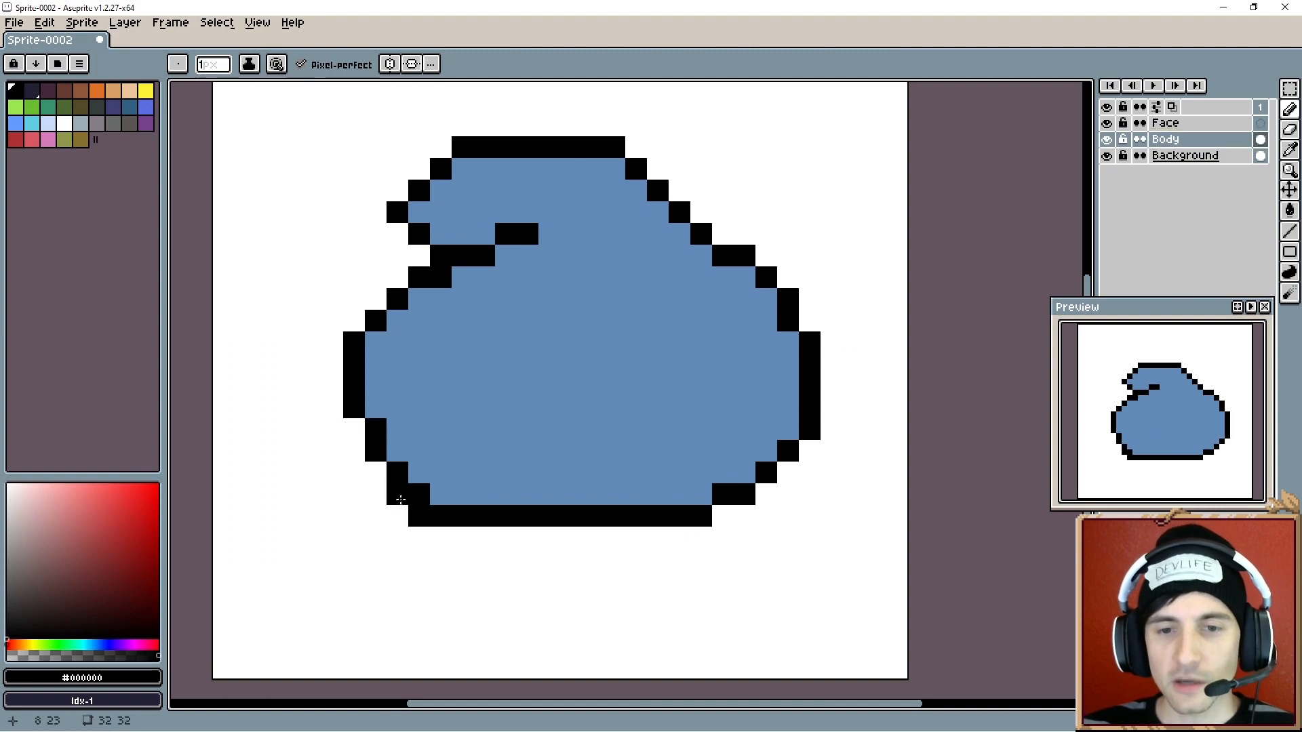
- On the Body layer, smooth the outline's lower-left and lower-right corners into even stair steps
left_click_drag(365, 449, 363, 436)
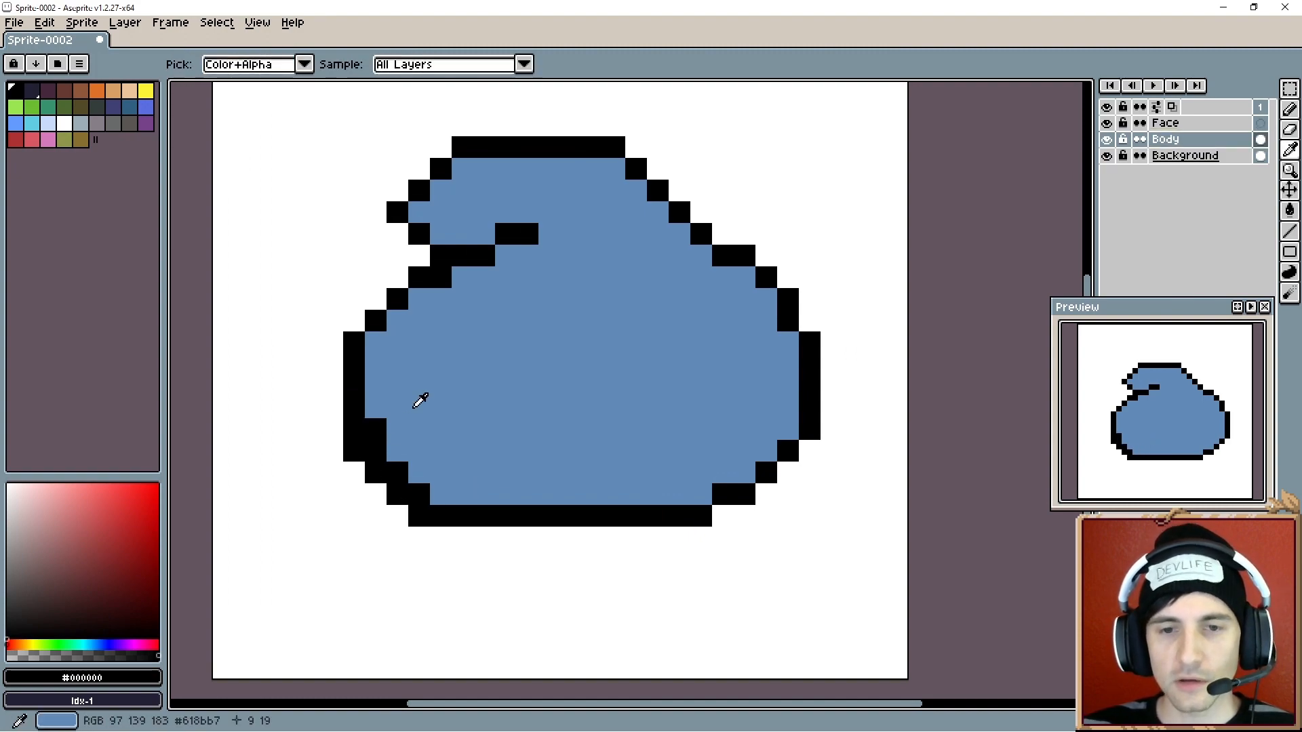
left_click(421, 398, "alt")
left_click(379, 428)
left_click(419, 494)
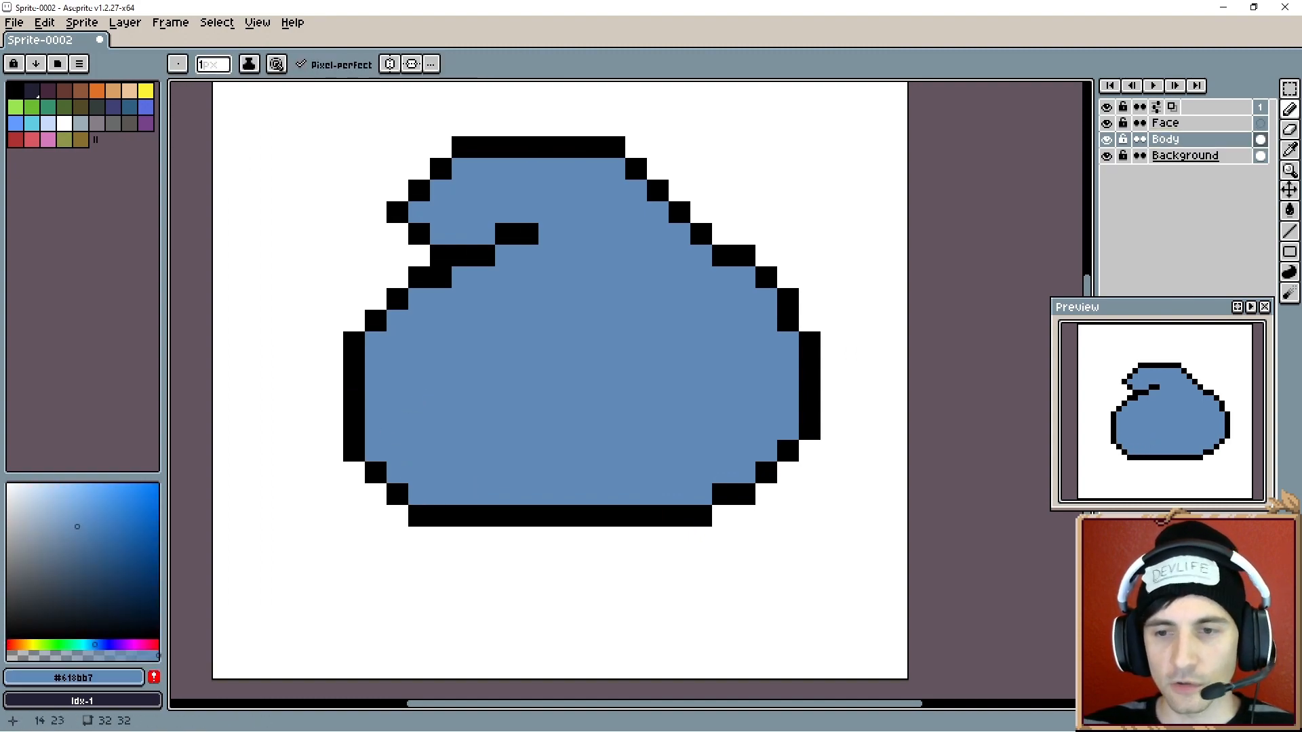
left_click(709, 513, "alt")
left_click_drag(745, 515, 769, 497)
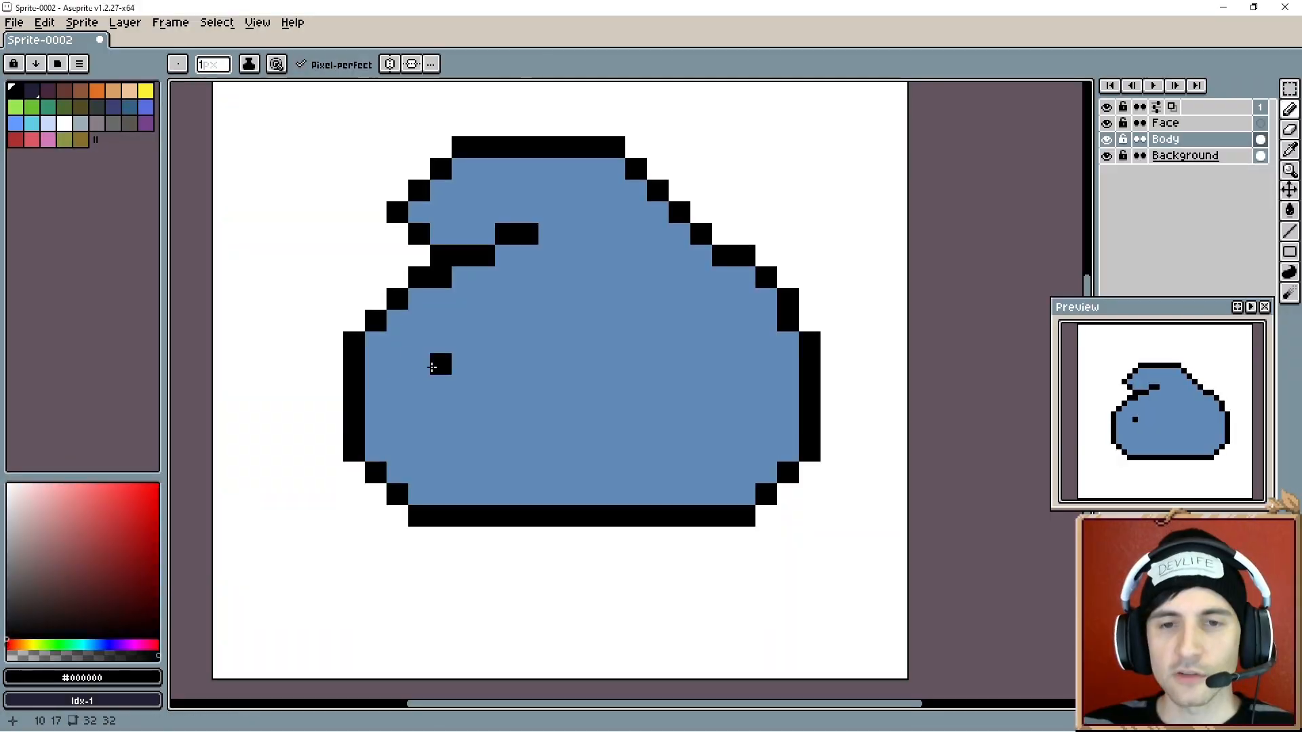
- Remove the stray pixel and paint over the upper notch segment in blue
left_click(416, 355, "alt")
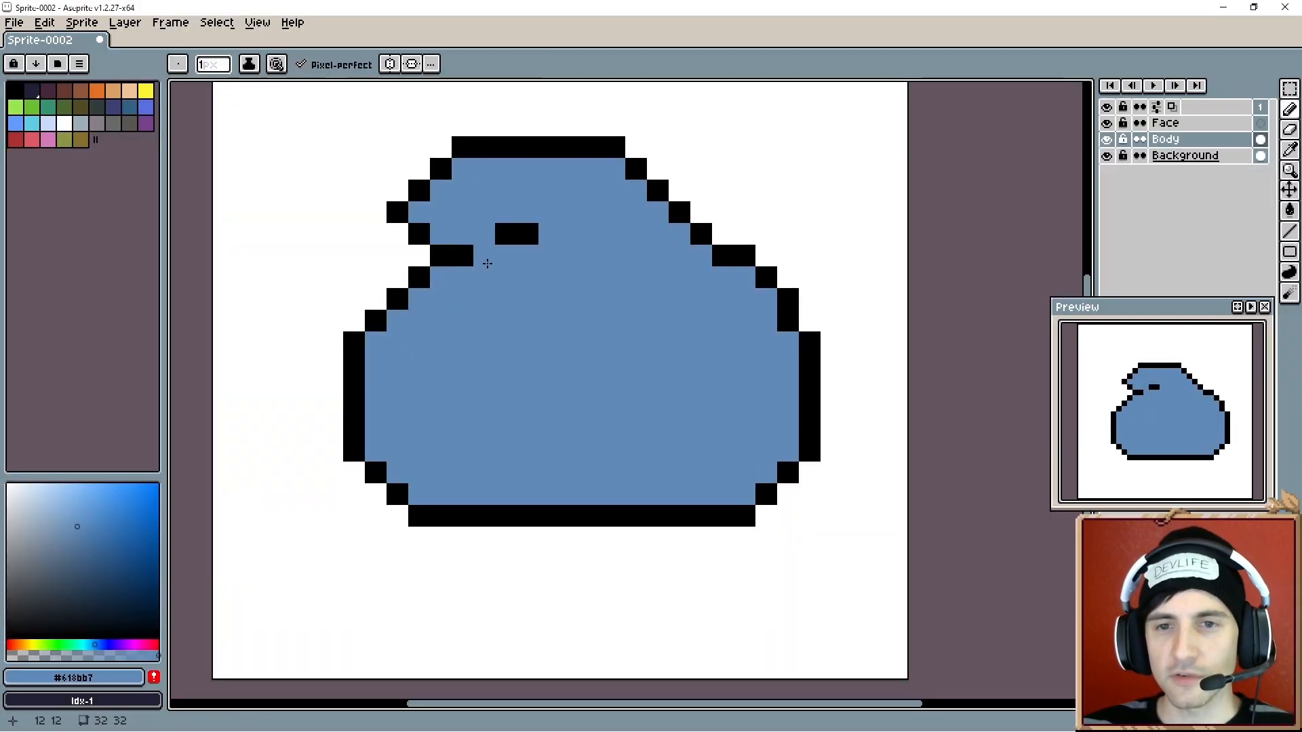
left_click_drag(499, 234, 530, 235)
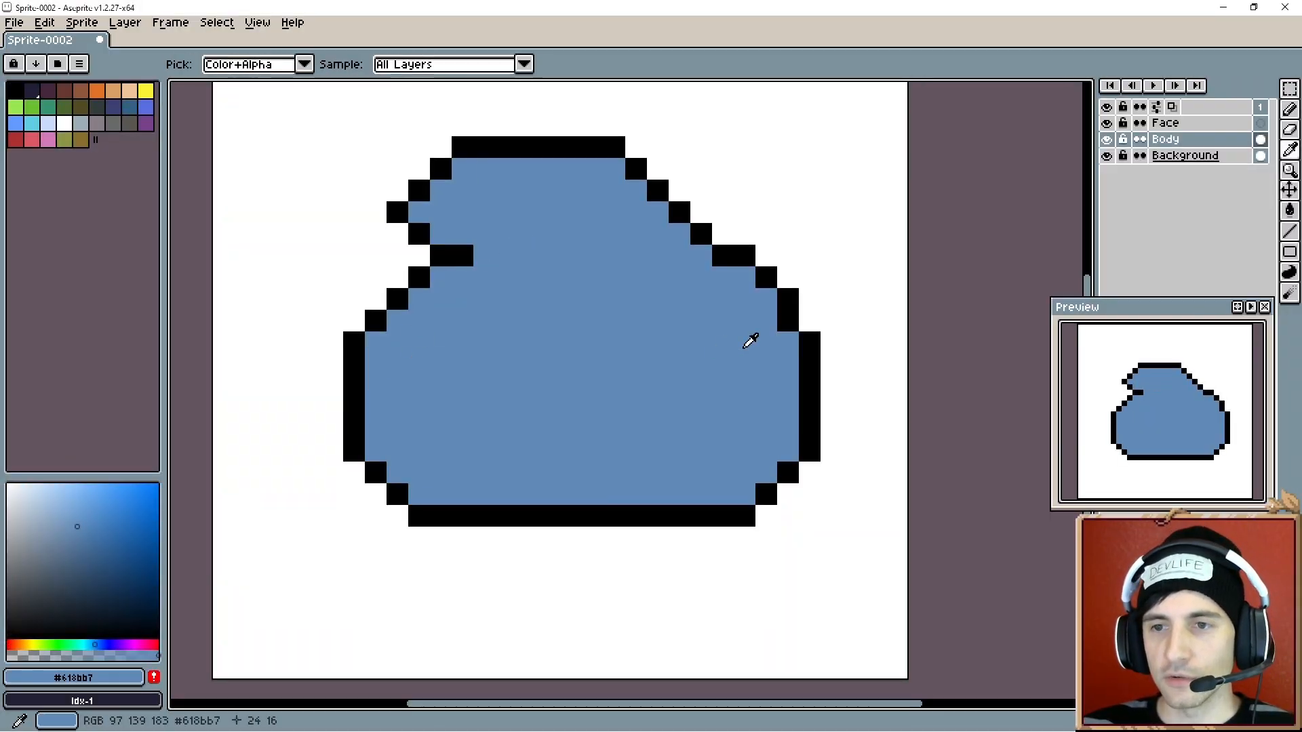
- Redraw the head's right slope outline as a clean black staircase, erasing extra pixels
left_click(791, 305, "alt")
left_click(766, 299)
left_click(744, 277)
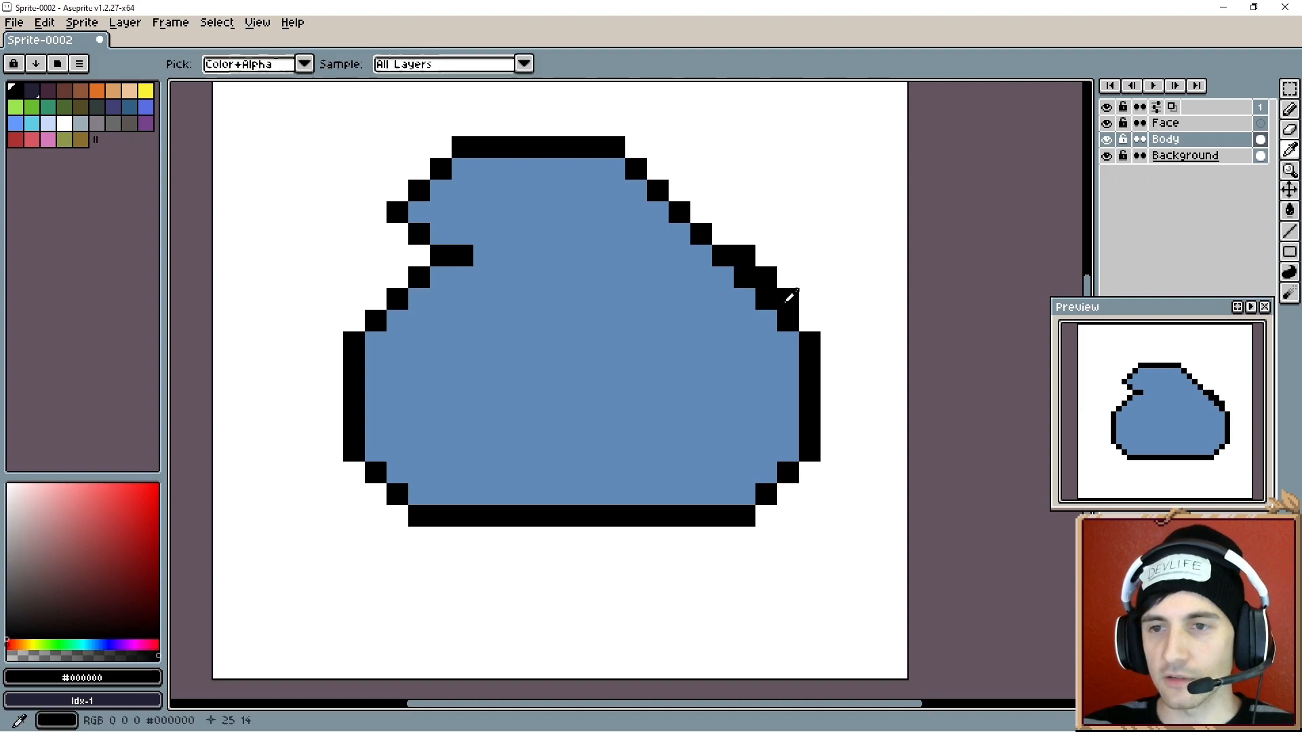
key("e")
left_click(766, 277)
left_click(744, 256)
left_click(787, 299)
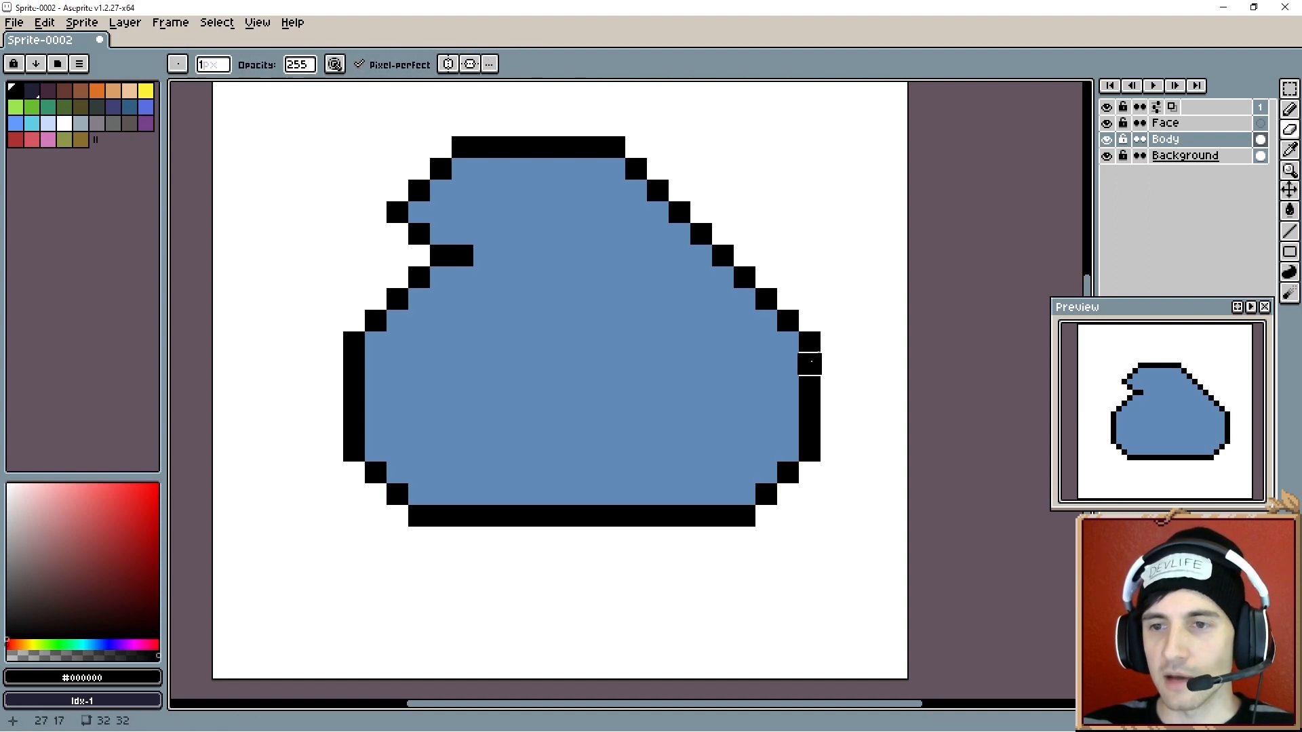
- Make the top of the right slope steeper with pencil pixels and erase the leftover one
left_click(771, 366, "alt")
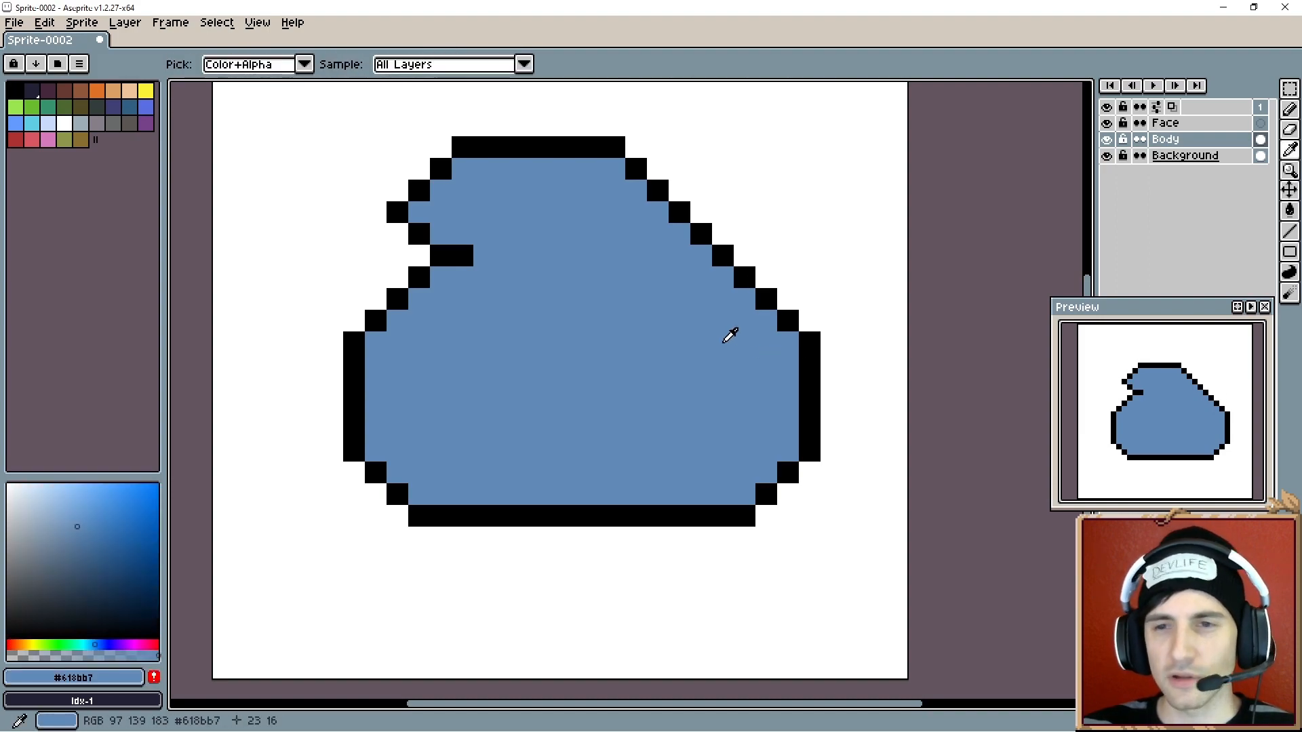
left_click(723, 252, "alt")
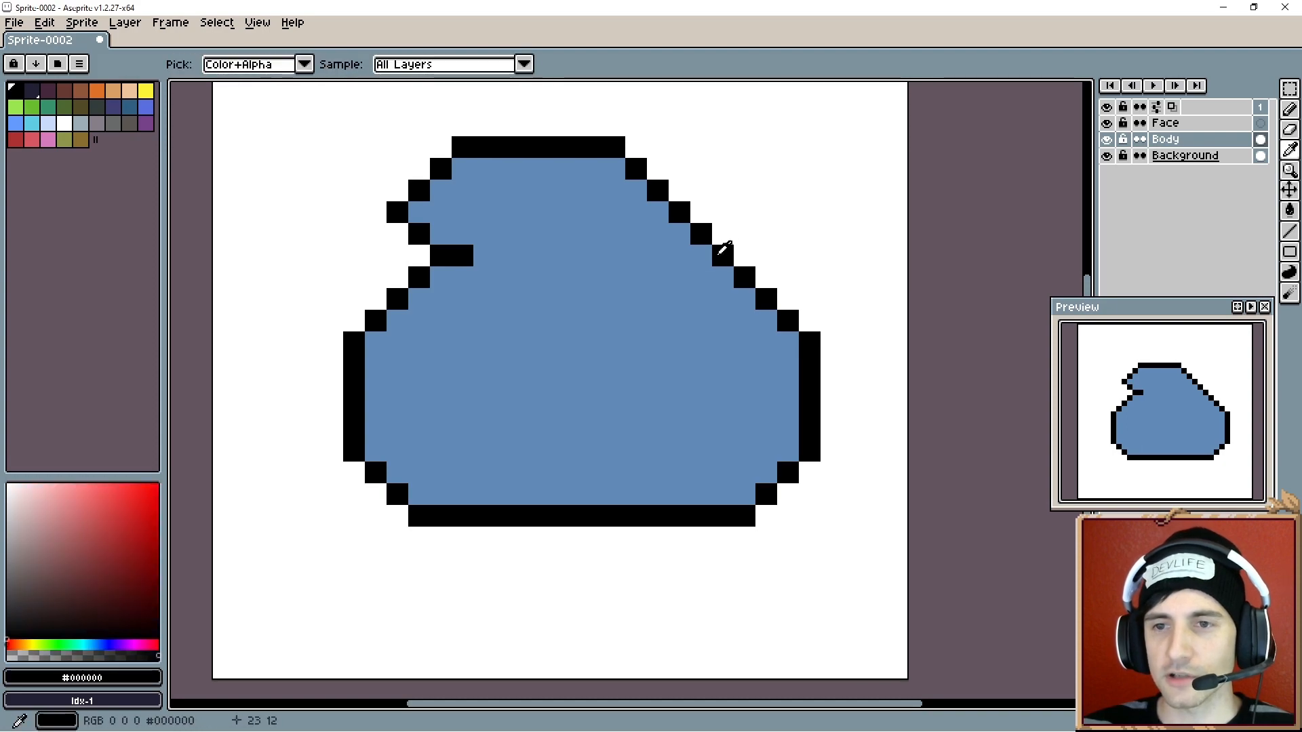
key("b")
left_click(701, 255)
left_click(679, 234)
key("e")
left_click(701, 234)
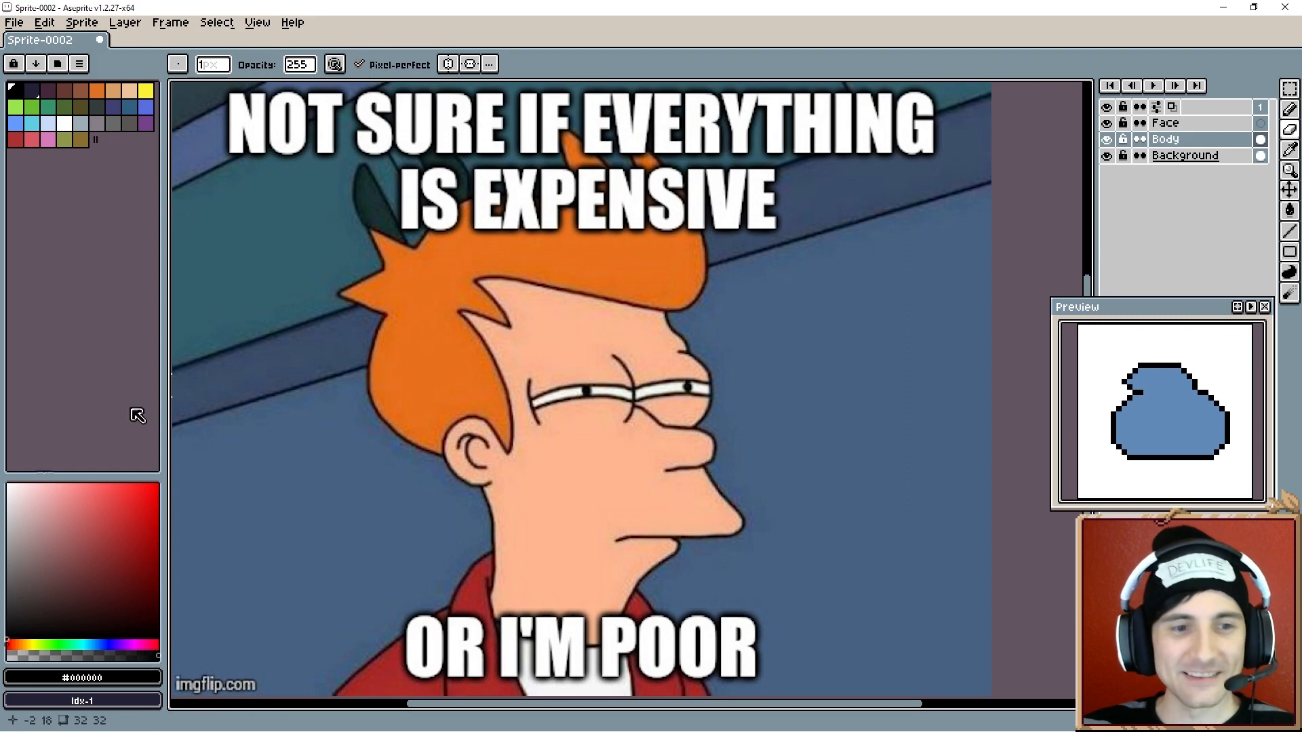
- Draw the left eye as a black wedge shape with a small pixel above it
key("b")
left_click(478, 324)
mouse_move(456, 340)
left_mouse_down()
mouse_move(421, 341)
mouse_move(423, 361)
mouse_move(467, 365)
left_mouse_up()
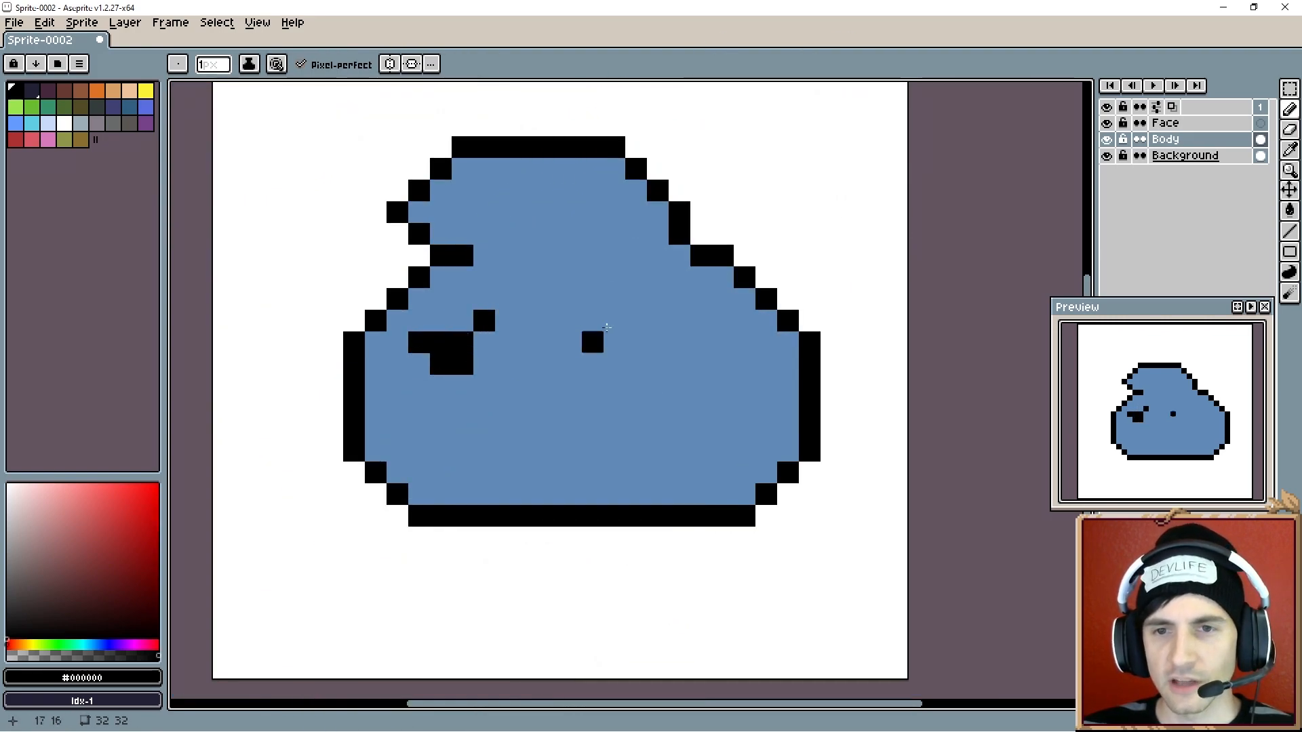
- Draw the right eye as a larger black wedge shape
left_click(658, 319)
left_click(619, 301)
mouse_move(618, 301)
left_mouse_down()
mouse_move(667, 341)
mouse_move(695, 325)
mouse_move(648, 343)
mouse_move(681, 345)
left_mouse_up()
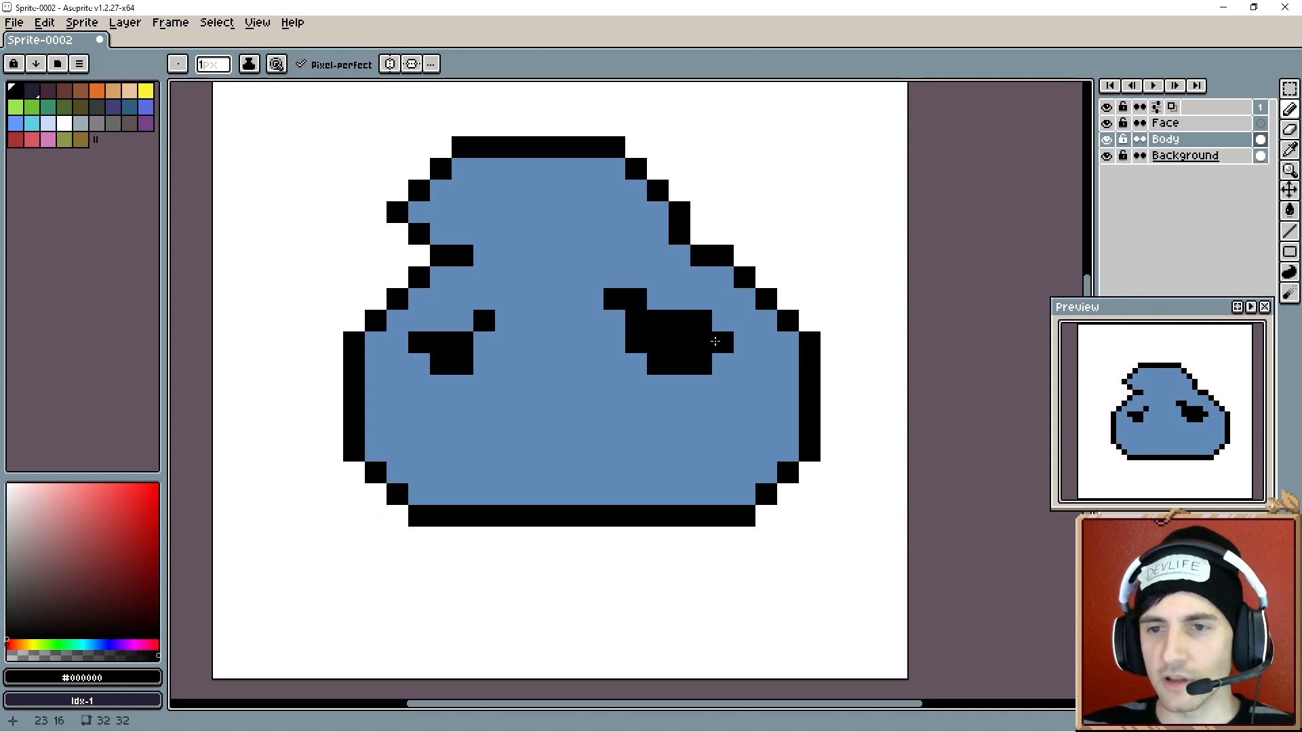
- Refine both eyes with slanted black brow pixels along their upper inner edges
left_click(610, 316, "alt")
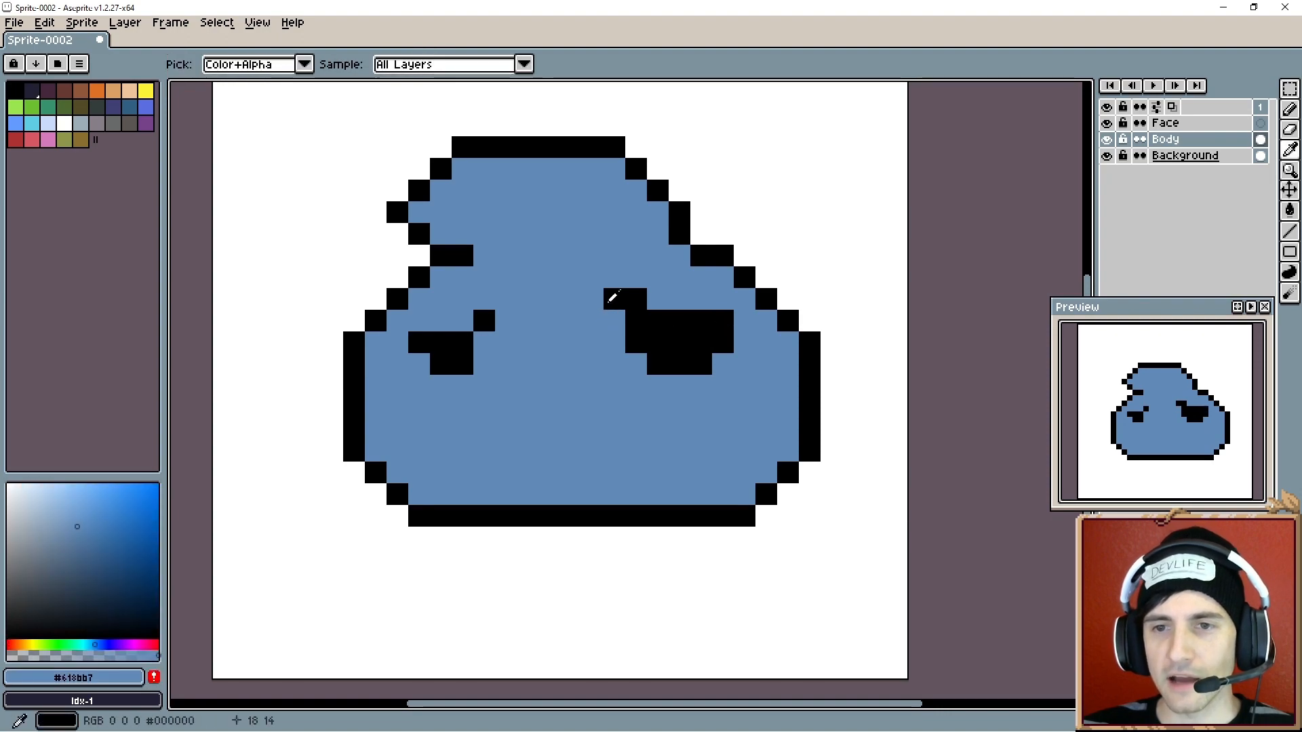
left_click(612, 298, "alt")
key("alt+r")
left_click(597, 280)
left_click(506, 312)
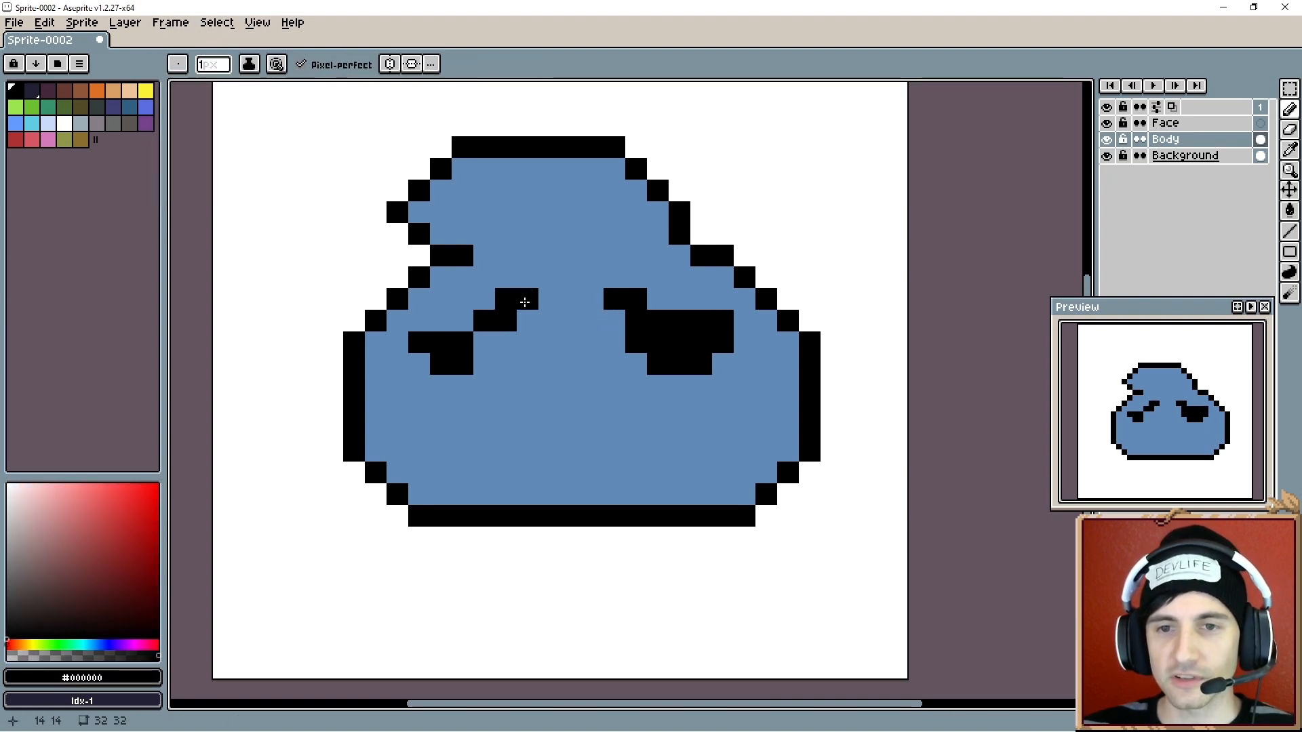
left_click(466, 351, "alt")
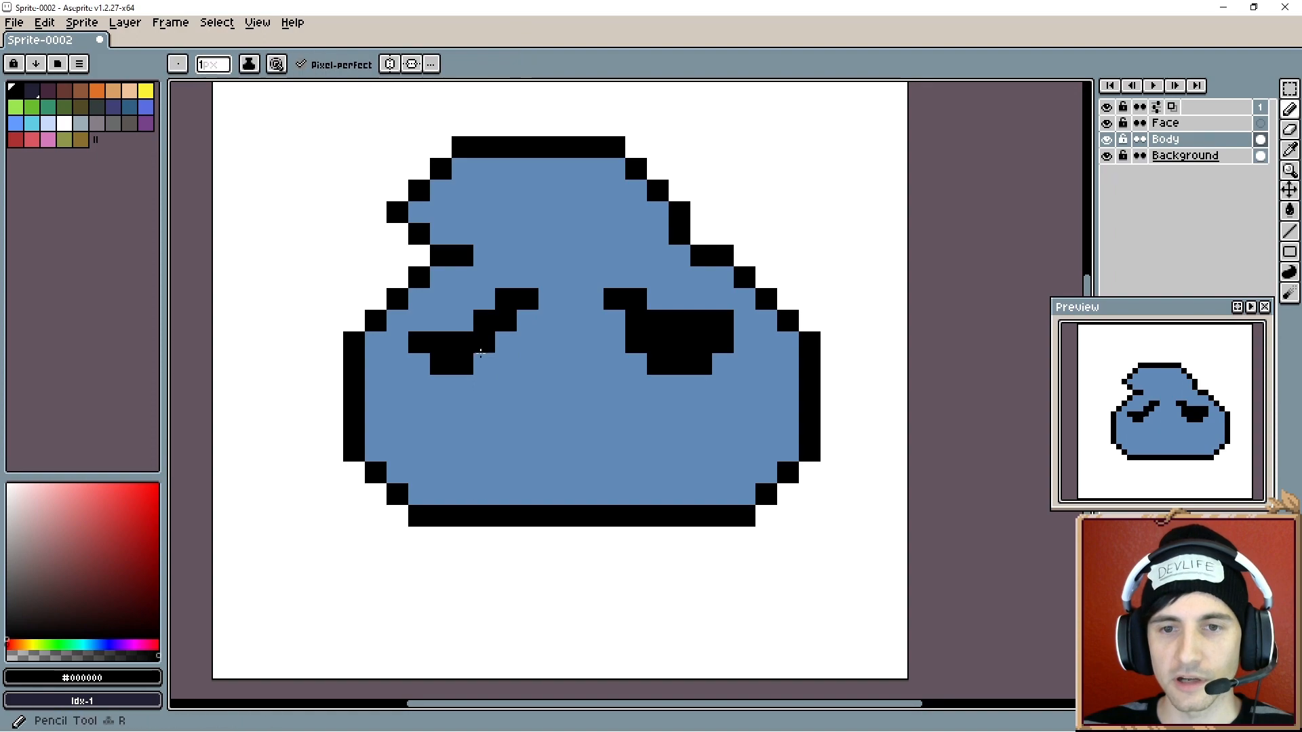
- Fill the remaining gap inside the left eye with black pixels
left_click_drag(484, 347, 481, 359)
left_click(419, 320)
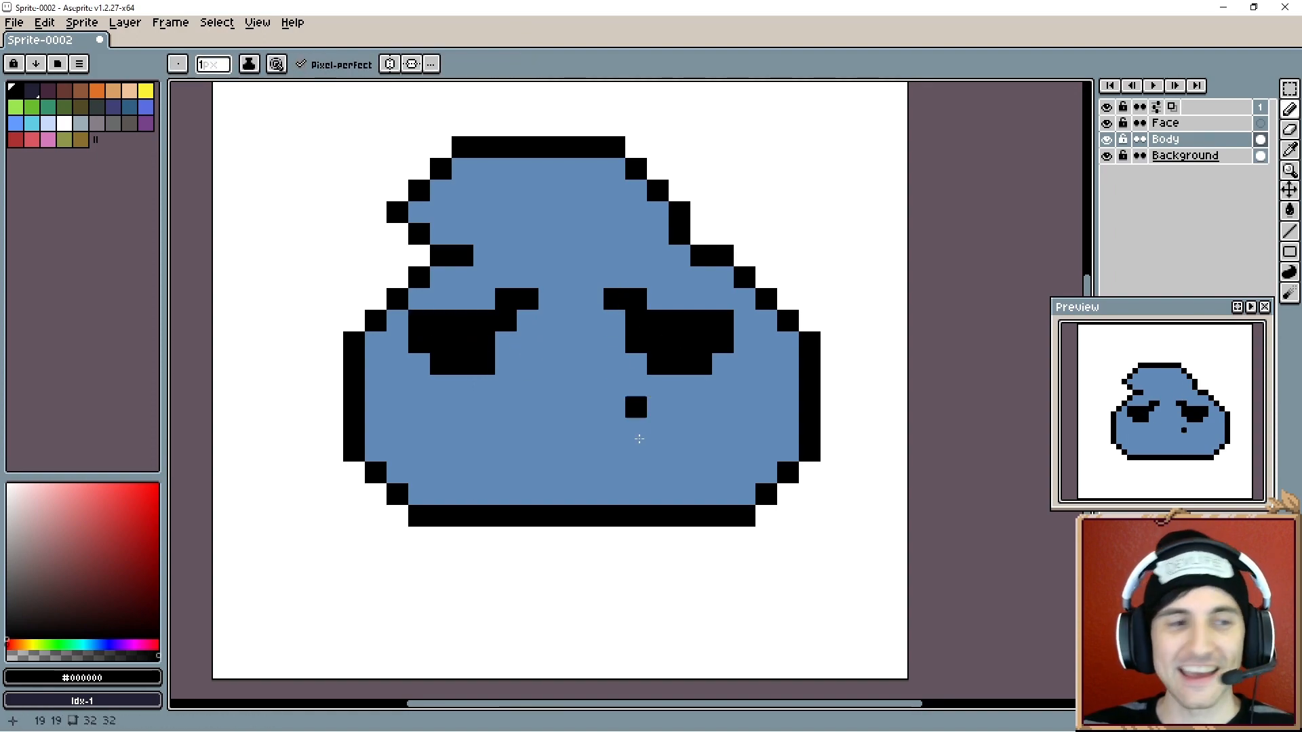
left_click_drag(636, 450, 657, 451)
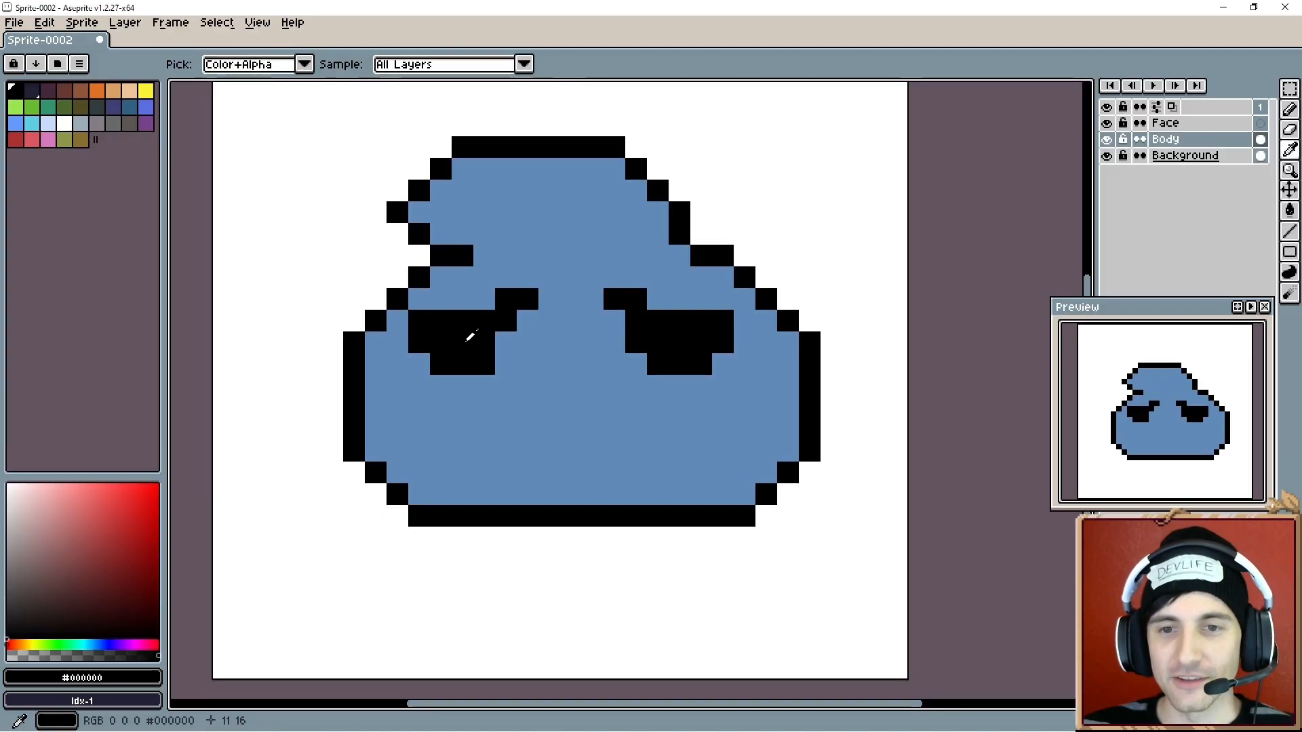
key("alt+r")
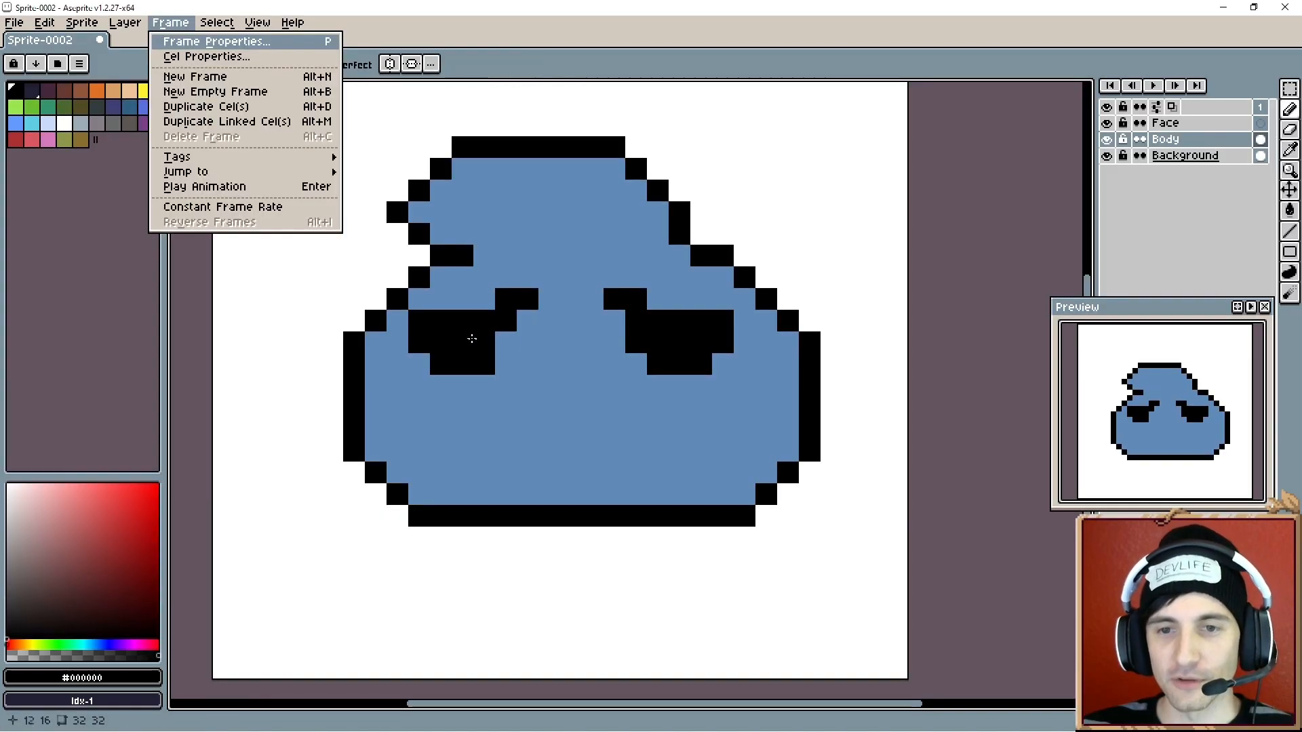
key("Escape")
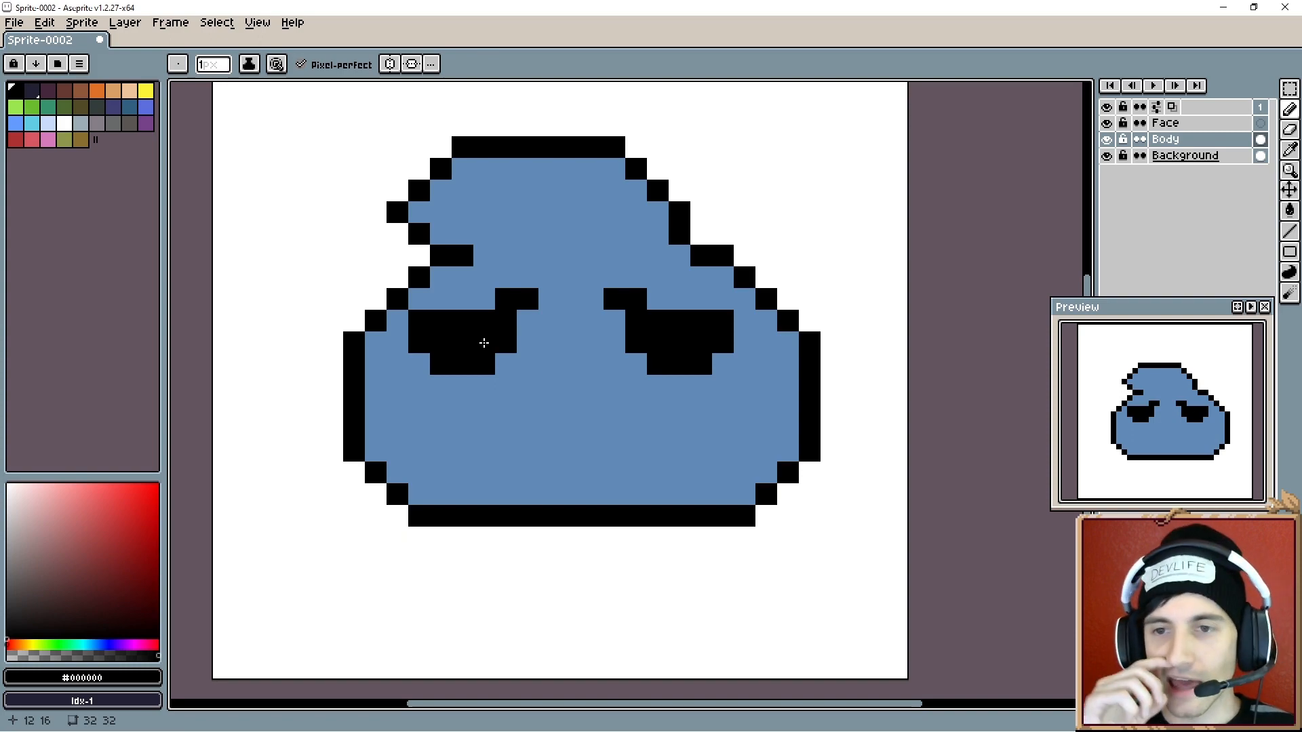
- Trim the eye shapes with body-blue pixels and turn on vertical symmetry drawing
left_click(454, 284, "alt")
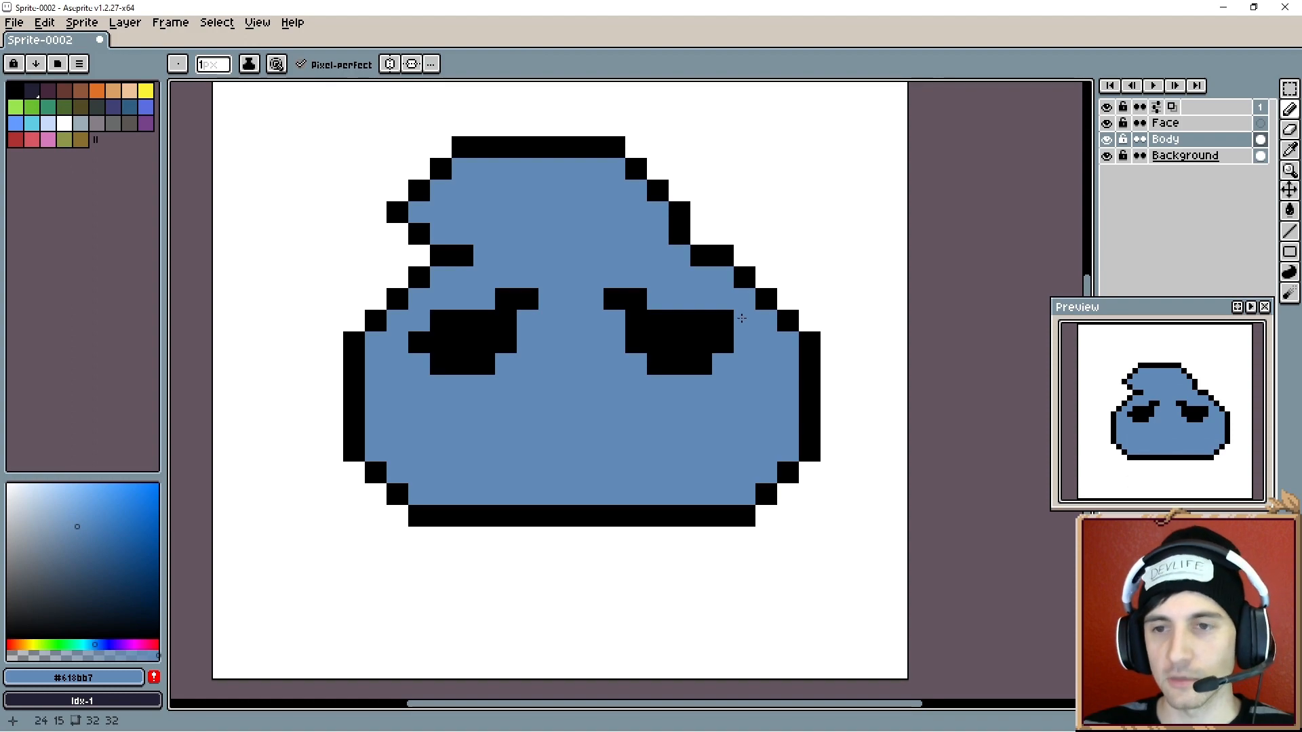
left_click(677, 328, "alt")
key("alt+r")
left_click(581, 332)
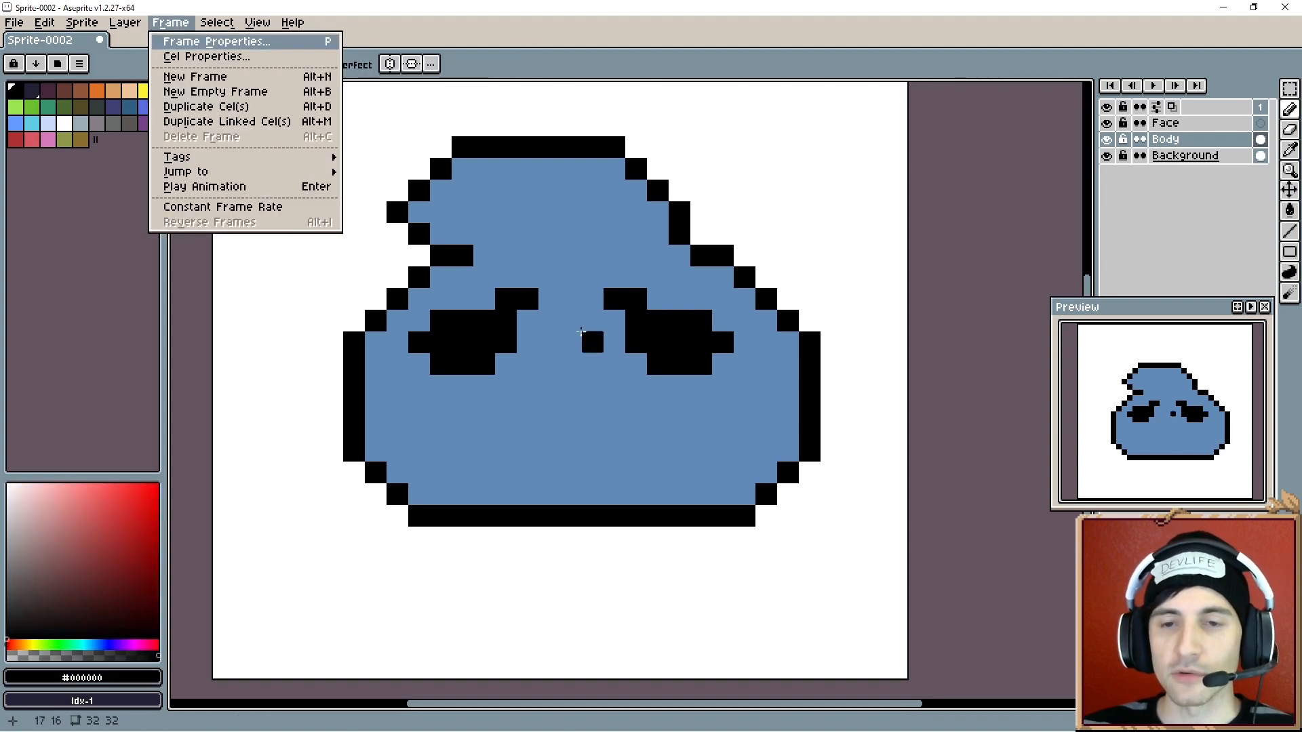
key("Escape")
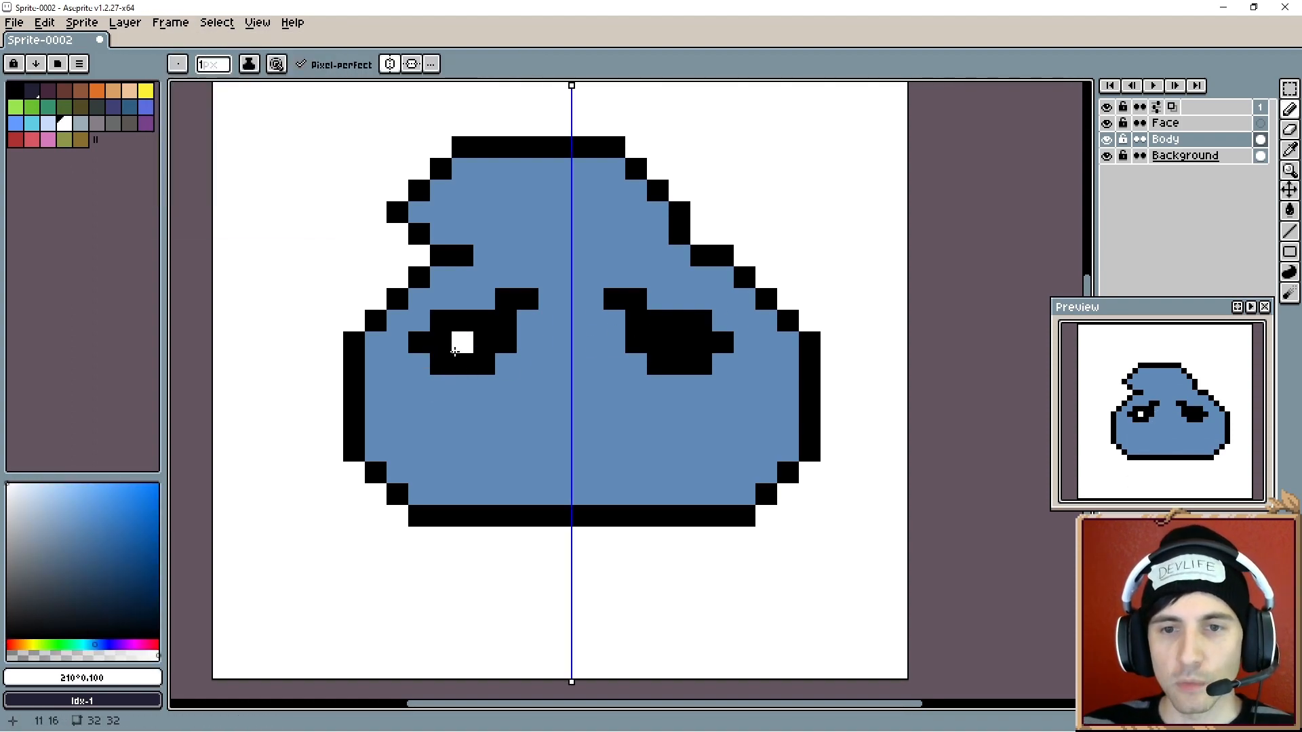
- Draw white pupils inside both eyes with symmetric white pixels
left_click(455, 352)
left_click(481, 347)
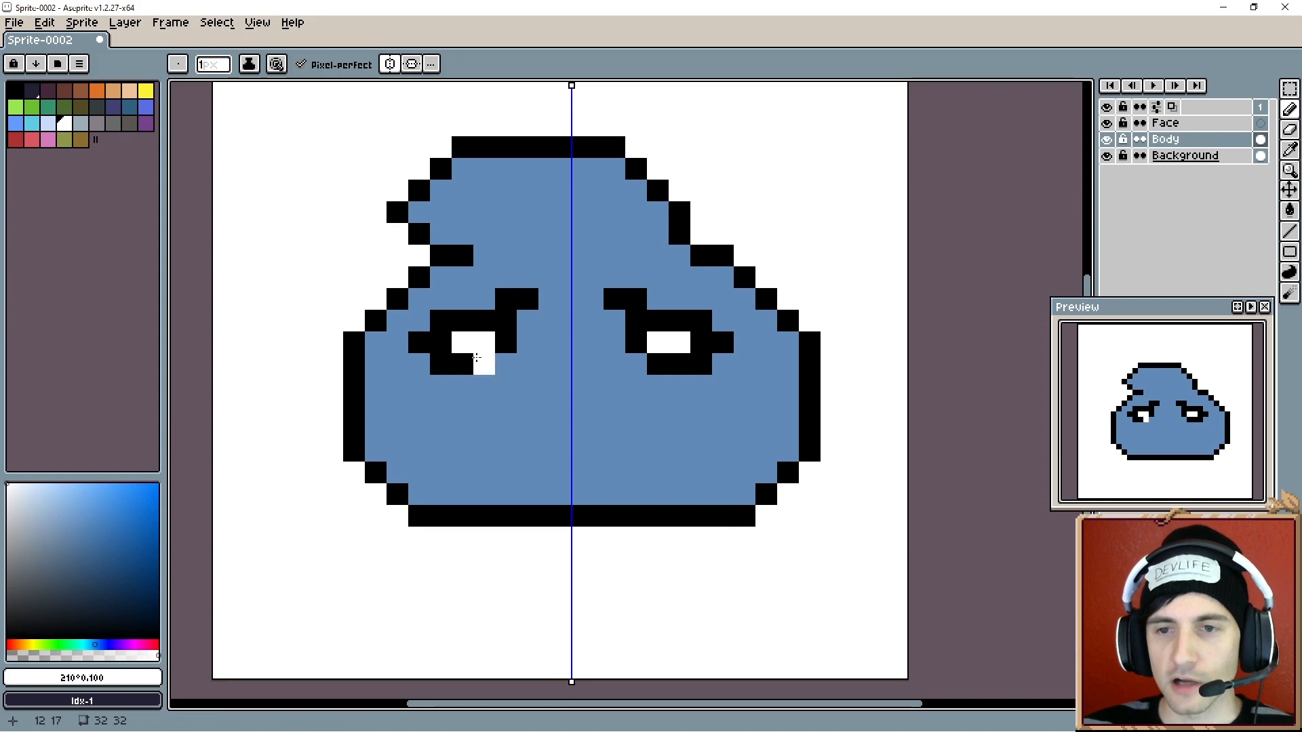
left_click(463, 364)
left_click(441, 342)
left_click(448, 351, "alt")
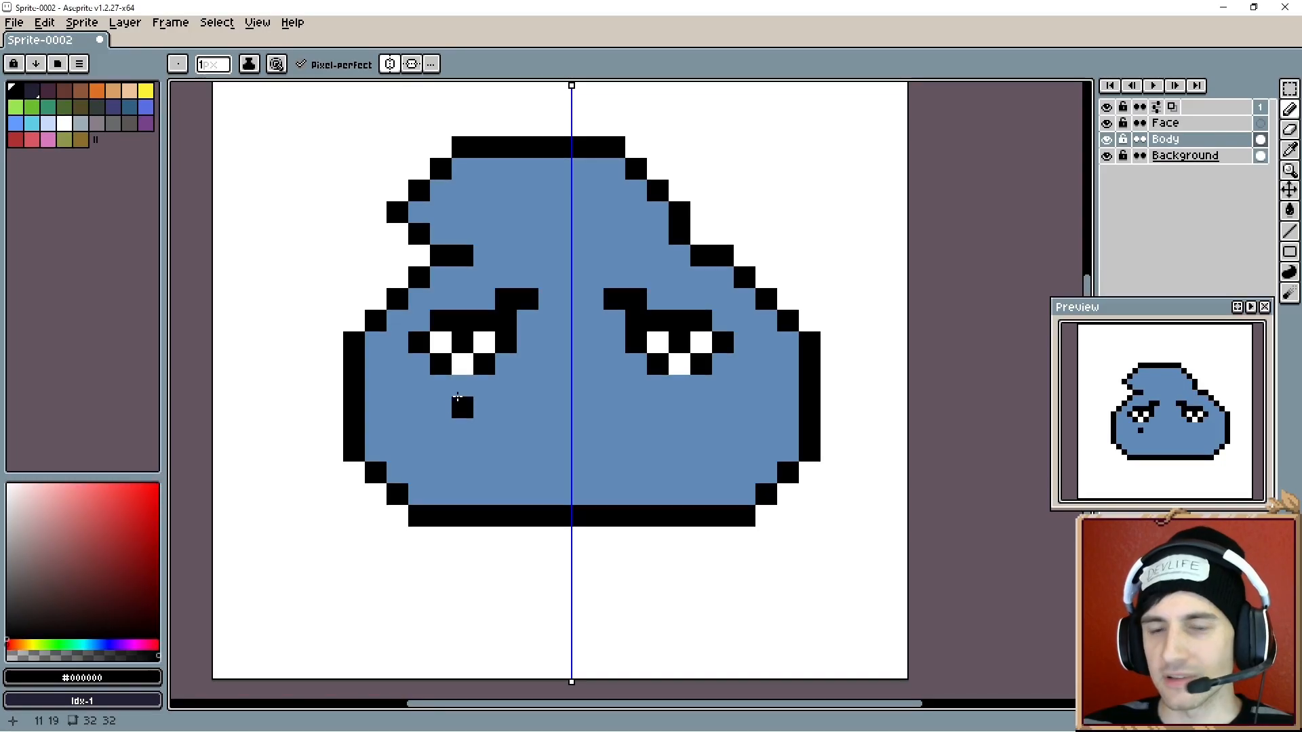
- Reshape both eyebrows into thick slanted black brows above the eyes, trimming with body-blue
left_click(429, 319)
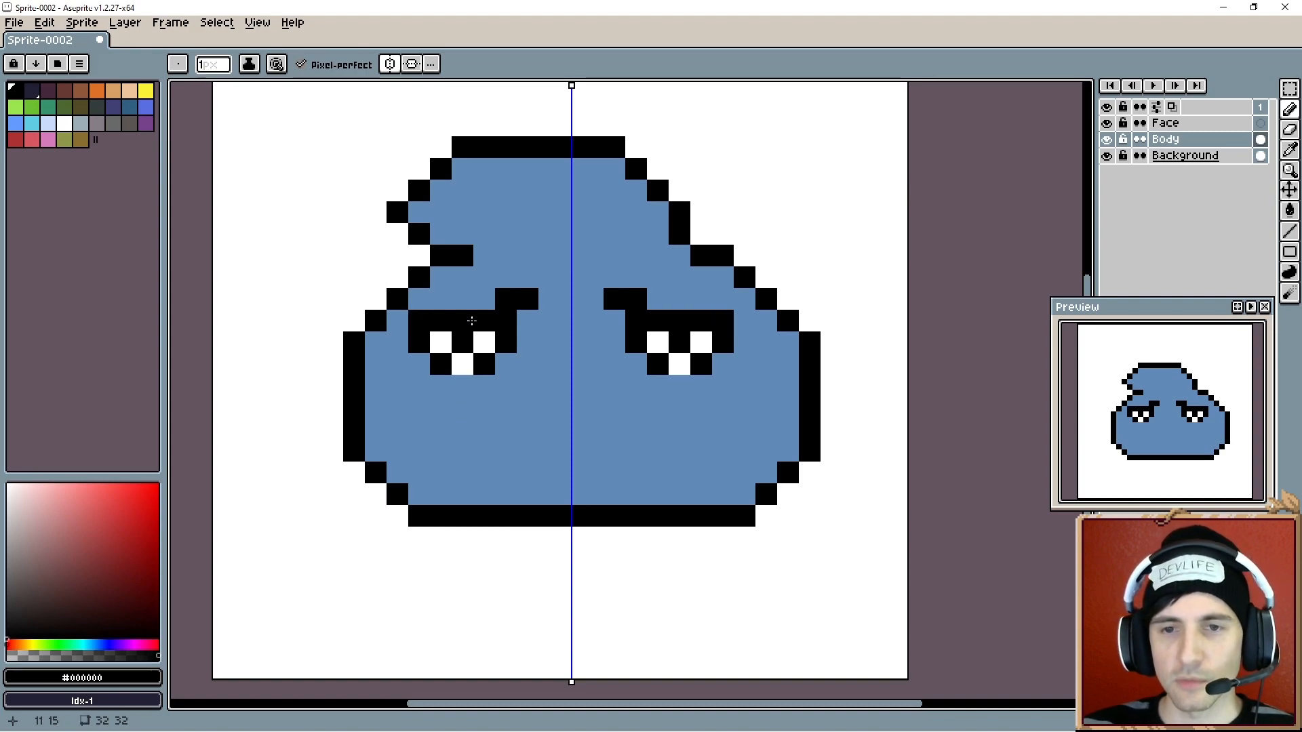
left_click(453, 296, "alt")
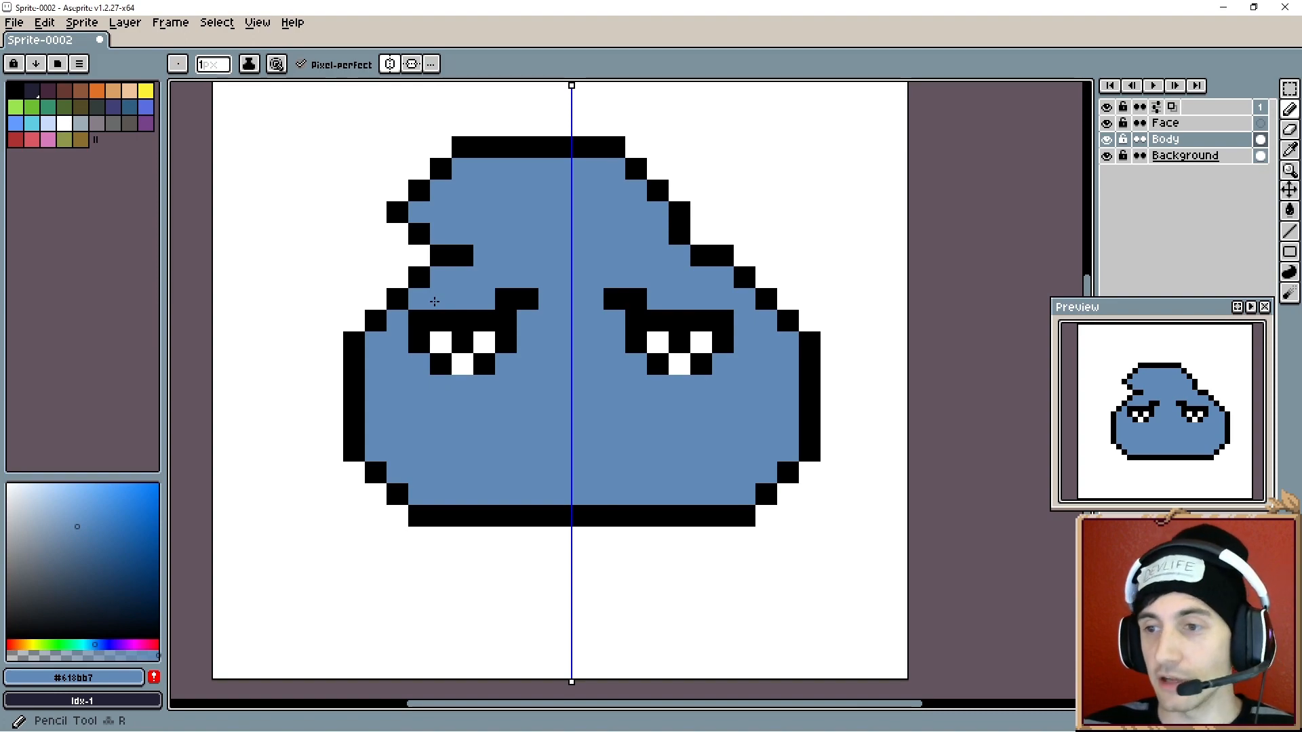
left_click(500, 297)
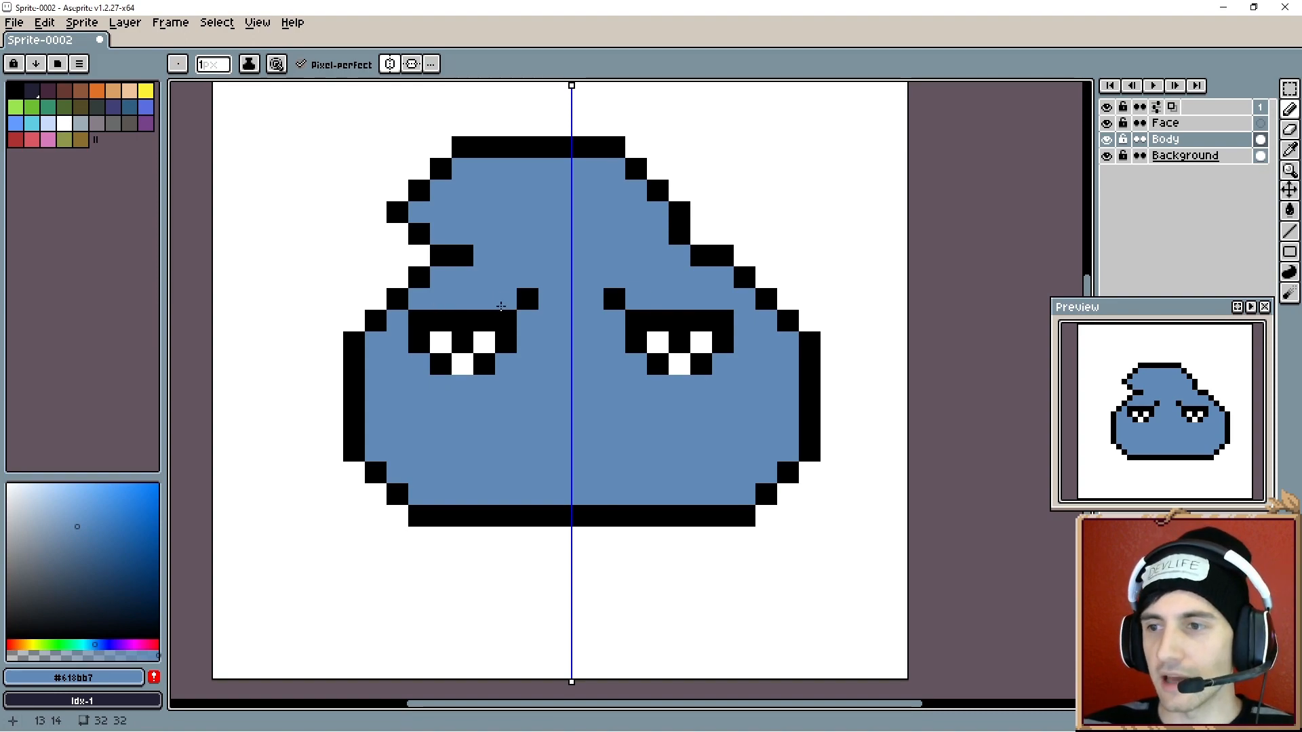
left_click(505, 313, "alt")
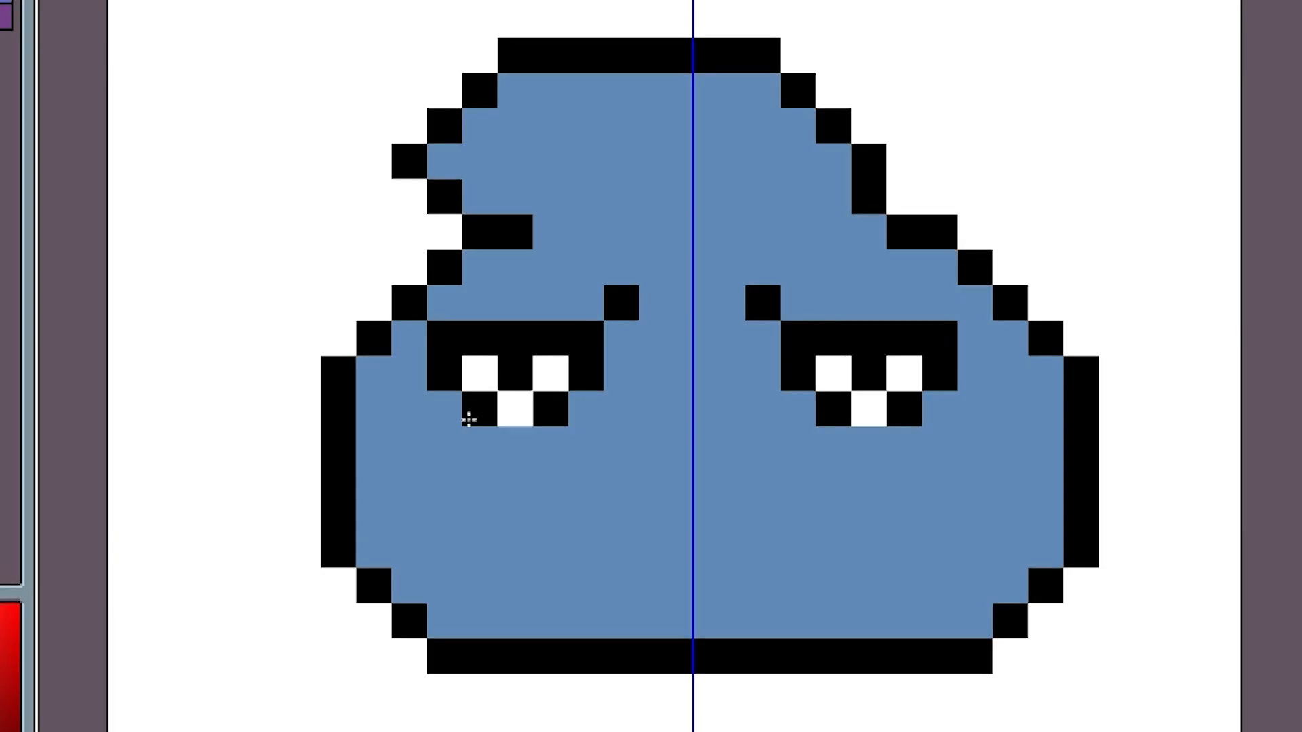
left_click(456, 381)
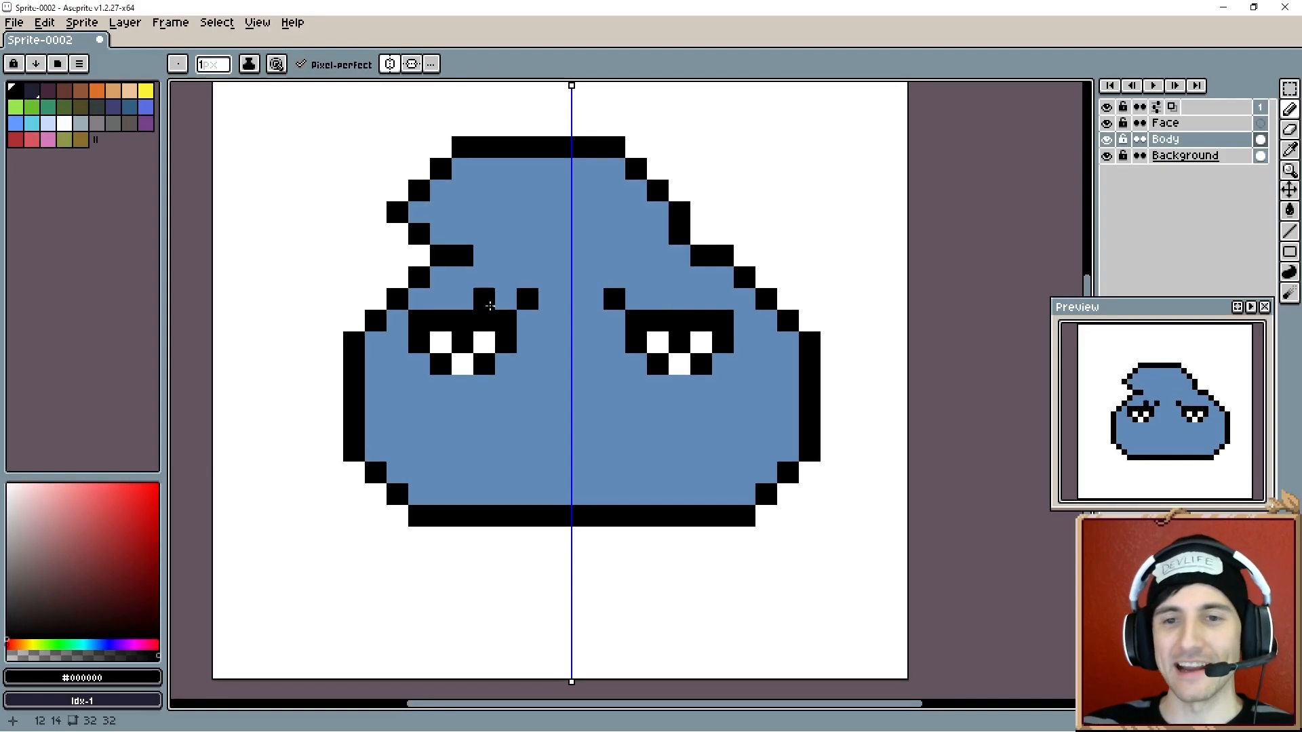
left_click(556, 308)
left_click(586, 307)
left_click(624, 272)
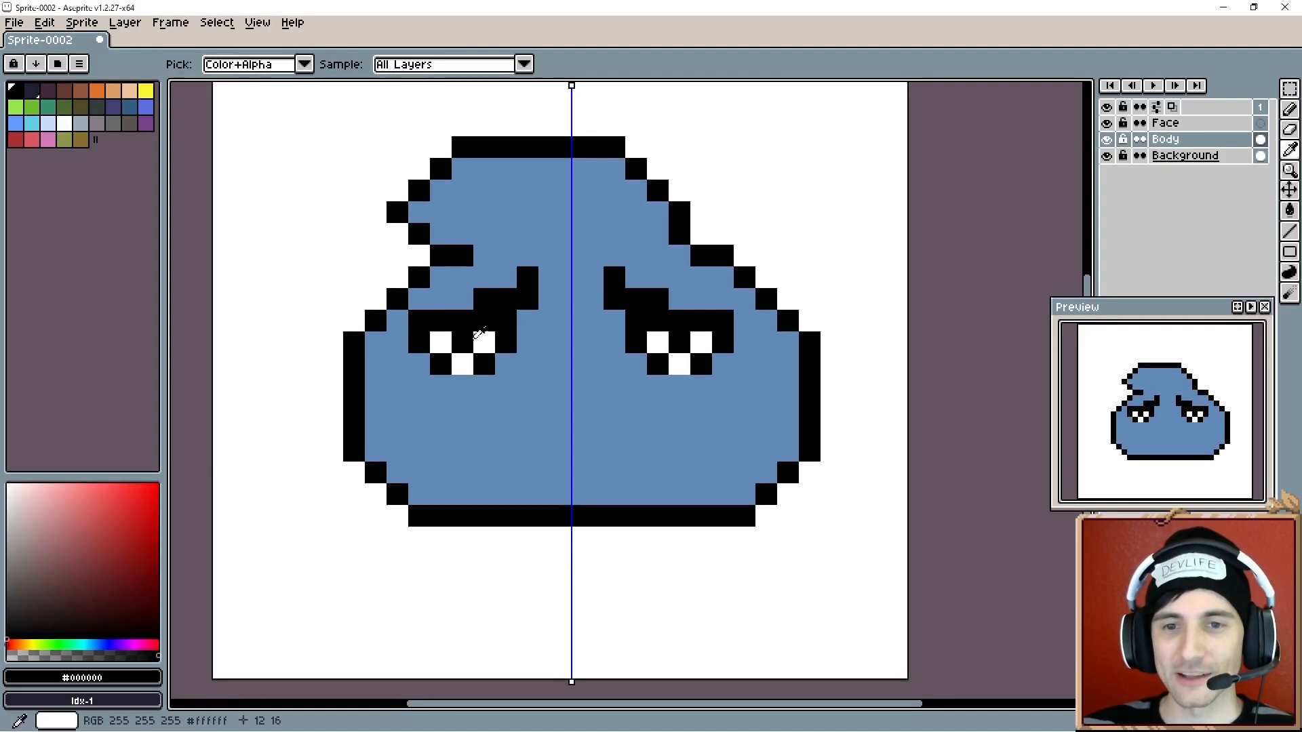
- Thicken the brows further and tidy their edges with body-blue pixels
left_click(483, 342, "alt")
left_click_drag(484, 320, 503, 316)
left_click(499, 292, "alt")
left_click(496, 425)
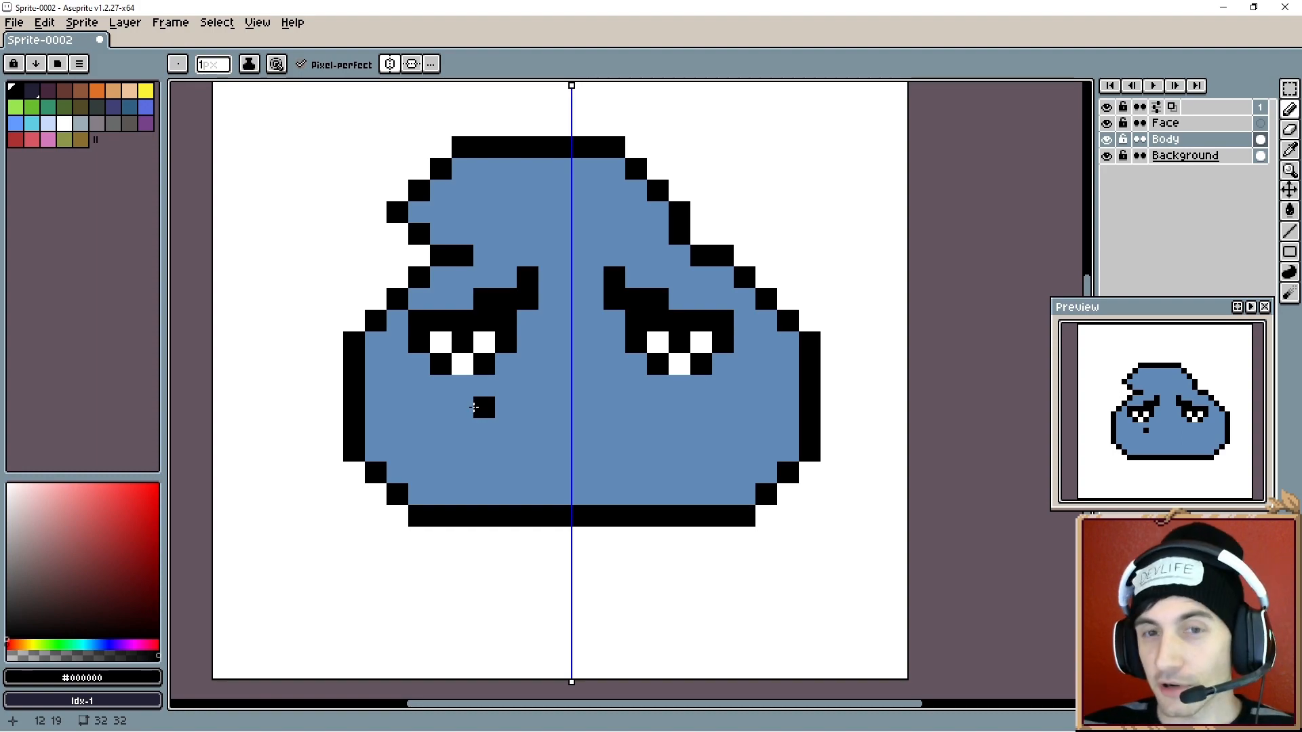
key("i")
left_click(498, 379)
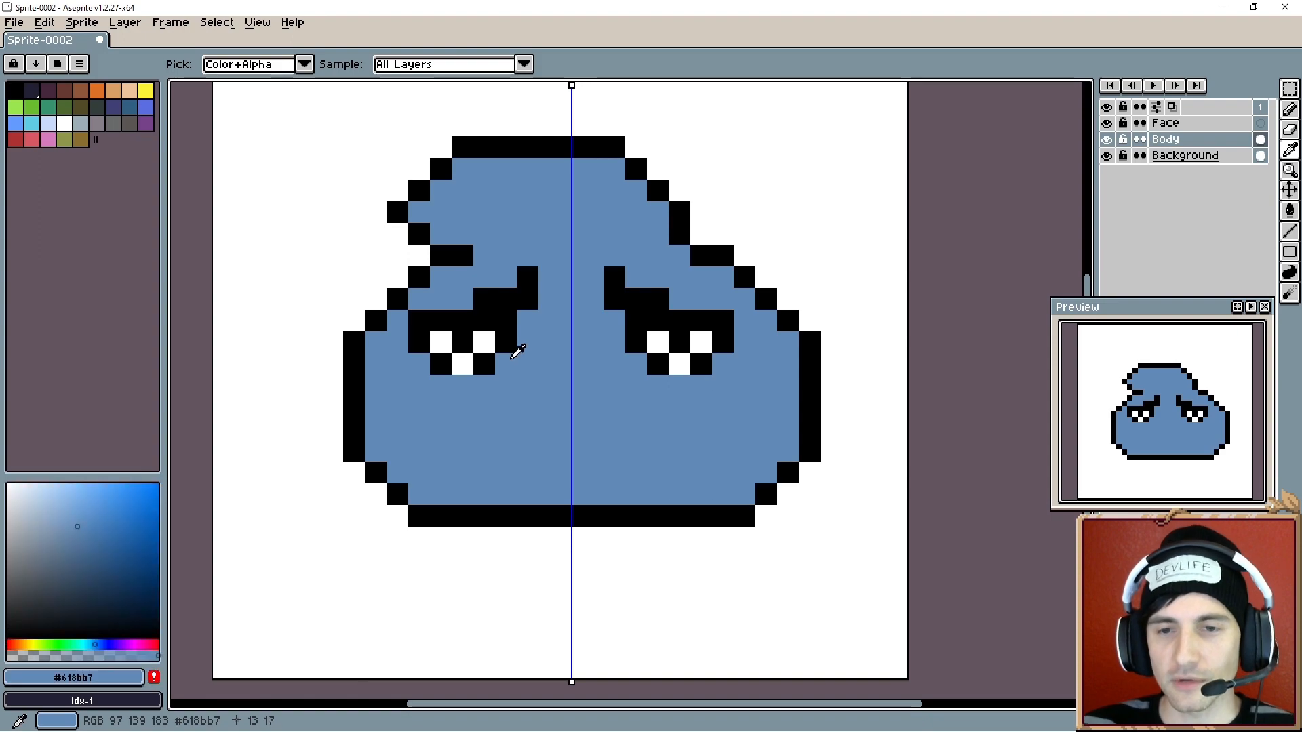
left_click(508, 314)
key("b")
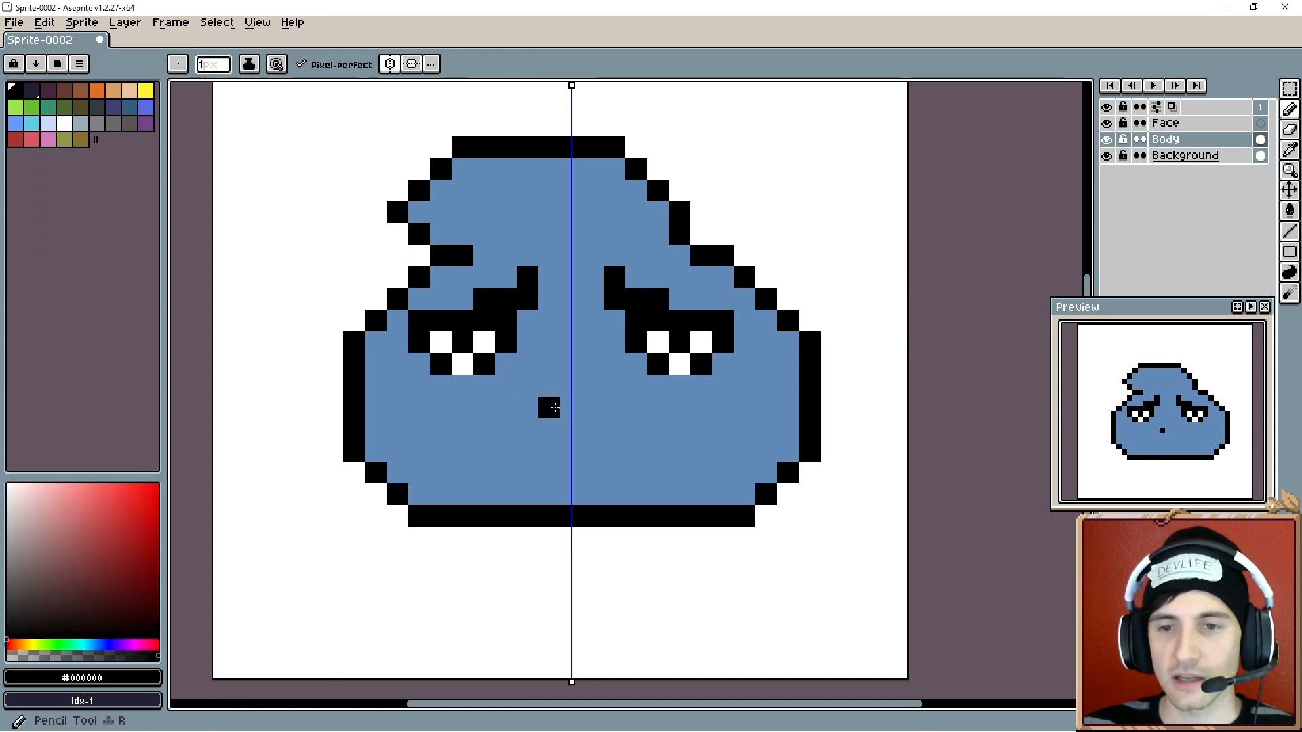
- Draw a frowning black mouth centred below the eyes
left_click(563, 401)
left_click(532, 427)
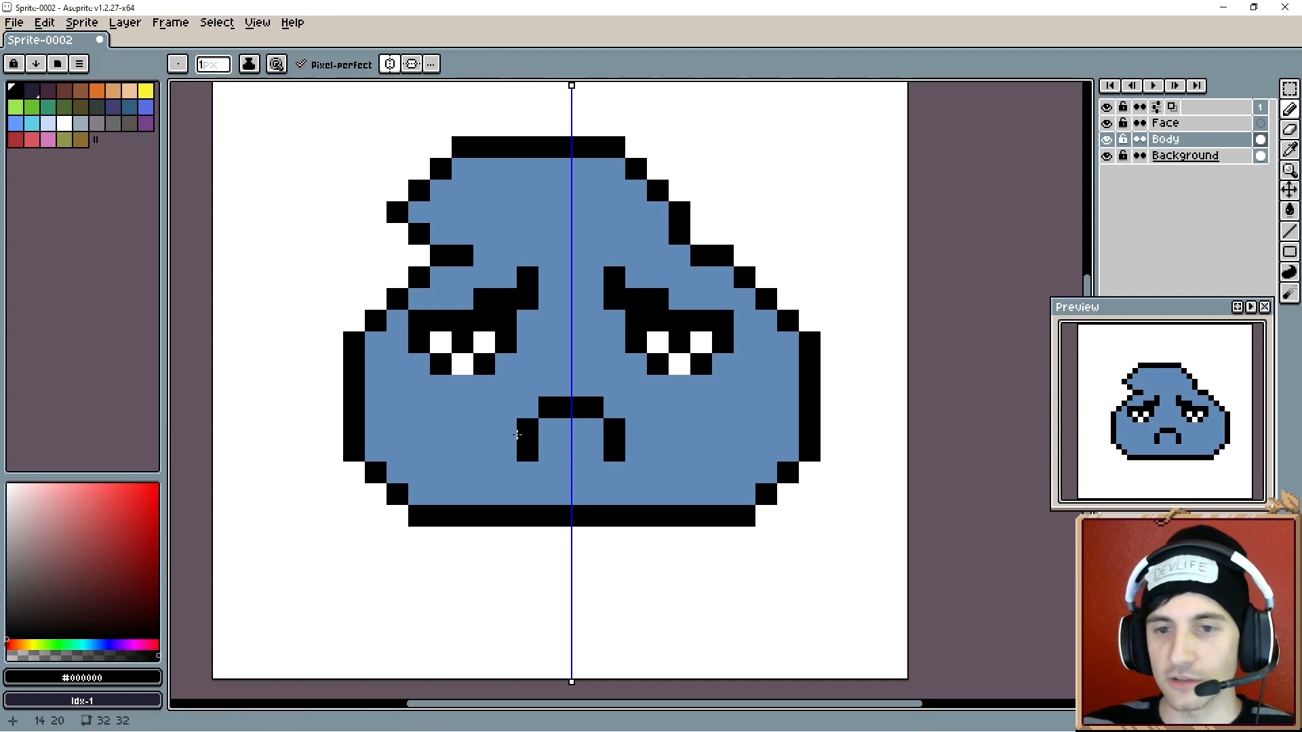
left_click(505, 428)
left_click(528, 407)
- Reshape the mouth into a flat black line with small downturned corner pixels
key("i")
left_click(563, 449)
key("b")
mouse_move(527, 451)
left_mouse_down()
mouse_move(531, 433)
mouse_move(539, 443)
left_mouse_up()
key("i")
left_click(541, 407)
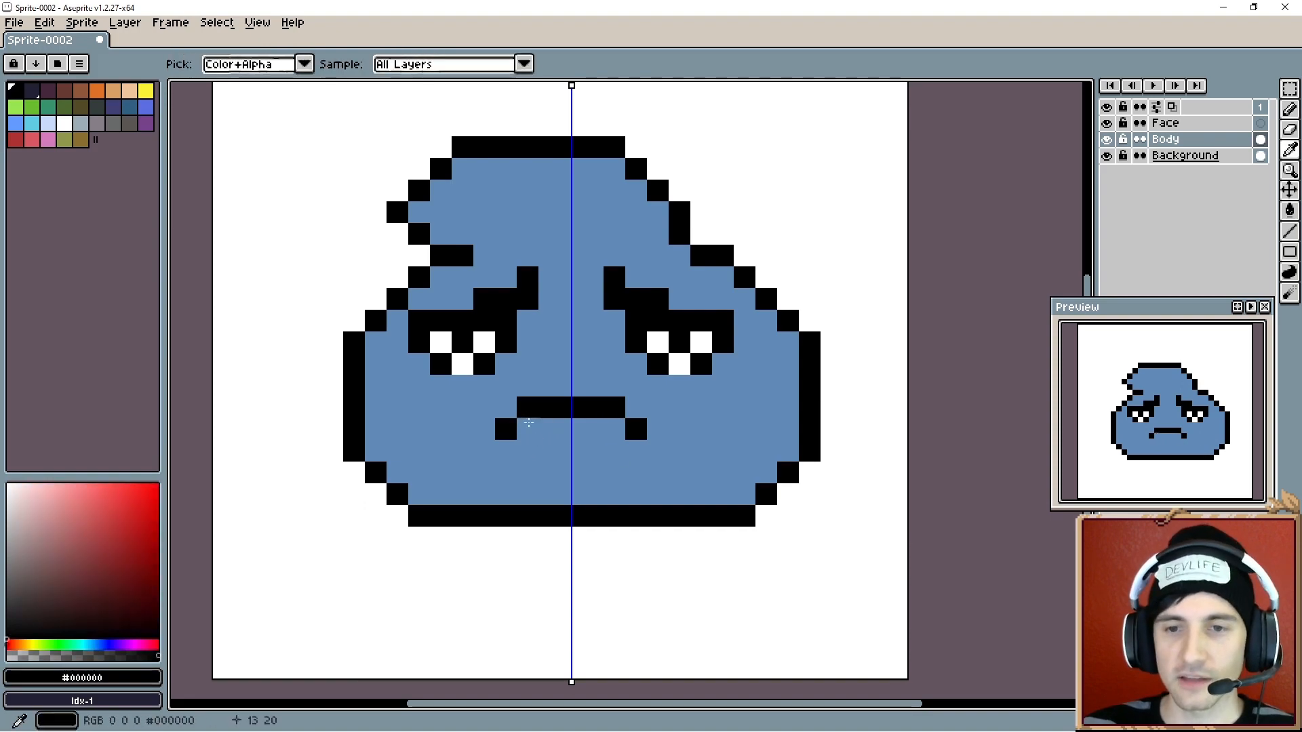
key("b")
mouse_move(550, 387)
left_mouse_down()
mouse_move(555, 414)
mouse_move(575, 413)
mouse_move(542, 416)
mouse_move(534, 403)
mouse_move(562, 408)
mouse_move(530, 379)
mouse_move(568, 384)
left_mouse_up()
key("i")
left_click(552, 427)
key("b")
key("i")
left_click(550, 386)
key("b")
key("i")
left_click(534, 372)
key("b")
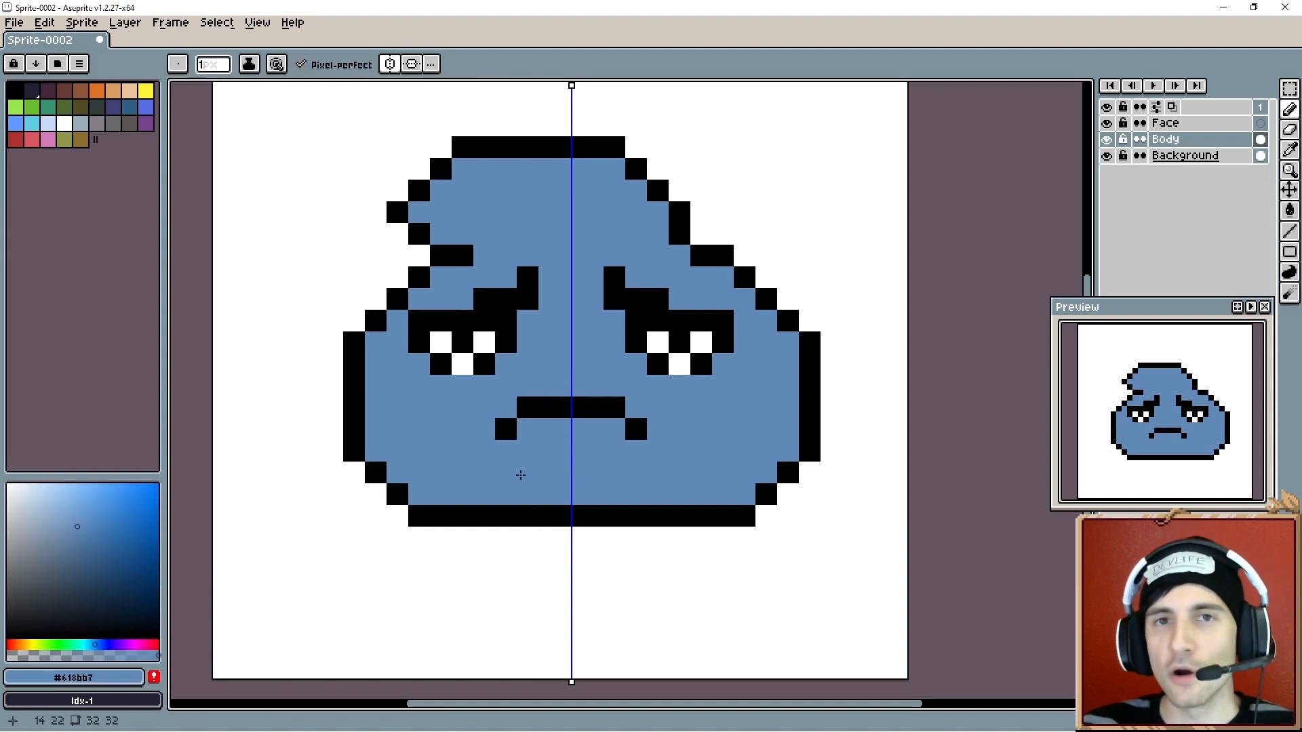
- Raise the bottom outline one pixel by redrawing it higher and erasing the old bottom row
key("i")
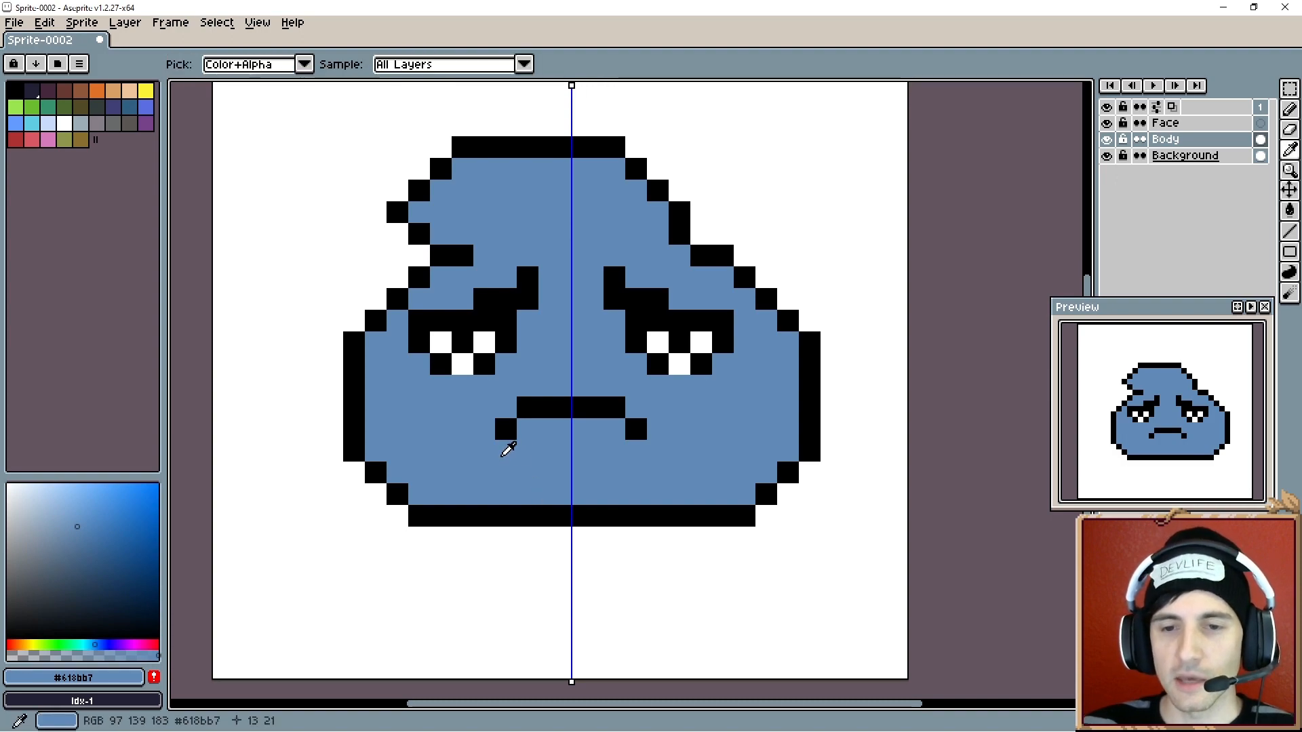
left_click(508, 514)
key("b")
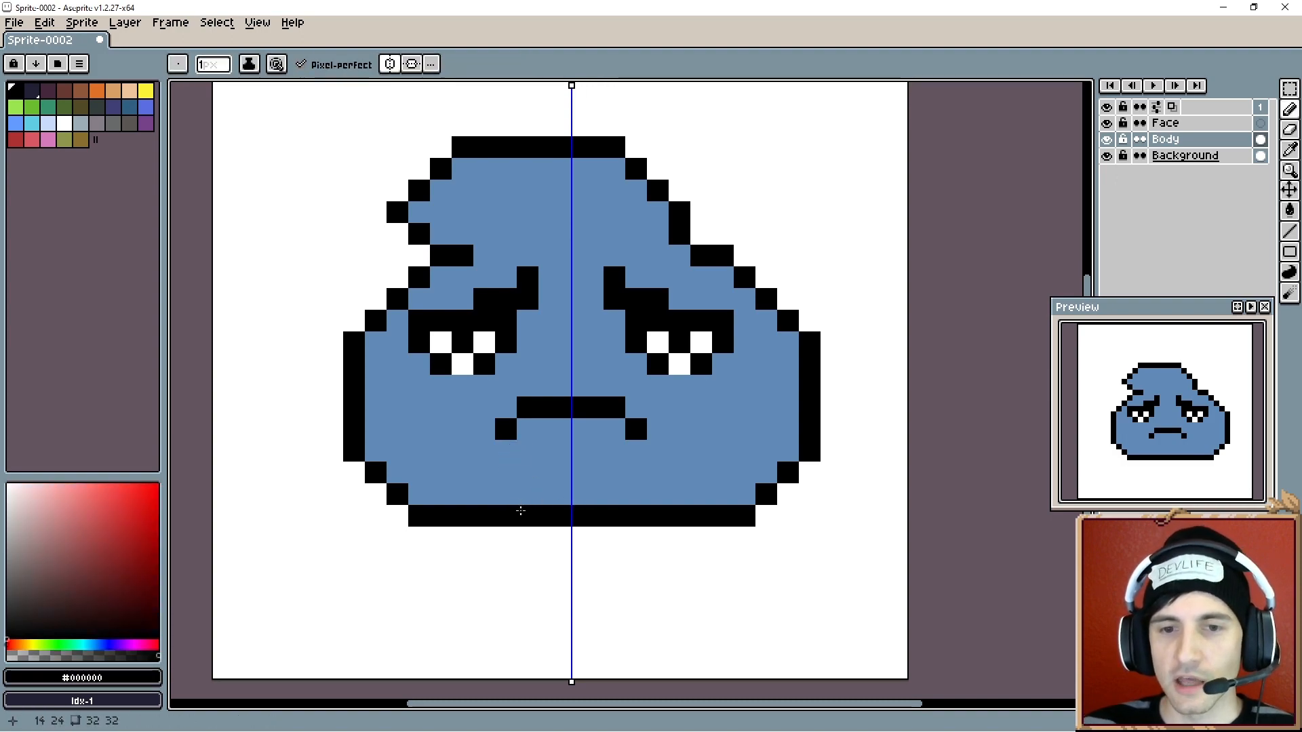
left_click(465, 494)
left_click(419, 494)
left_click(723, 495, "shift")
key("e")
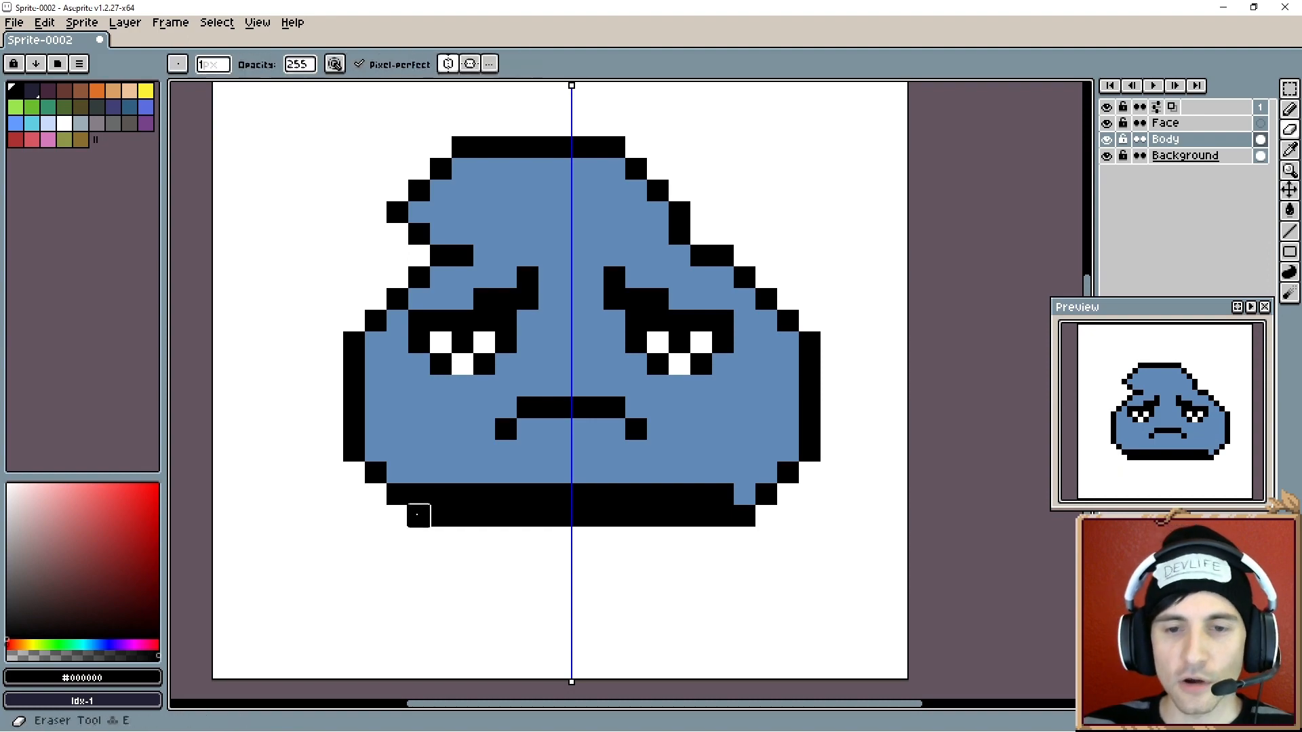
left_click_drag(418, 515, 761, 513)
key("i")
key("b")
left_click(740, 492)
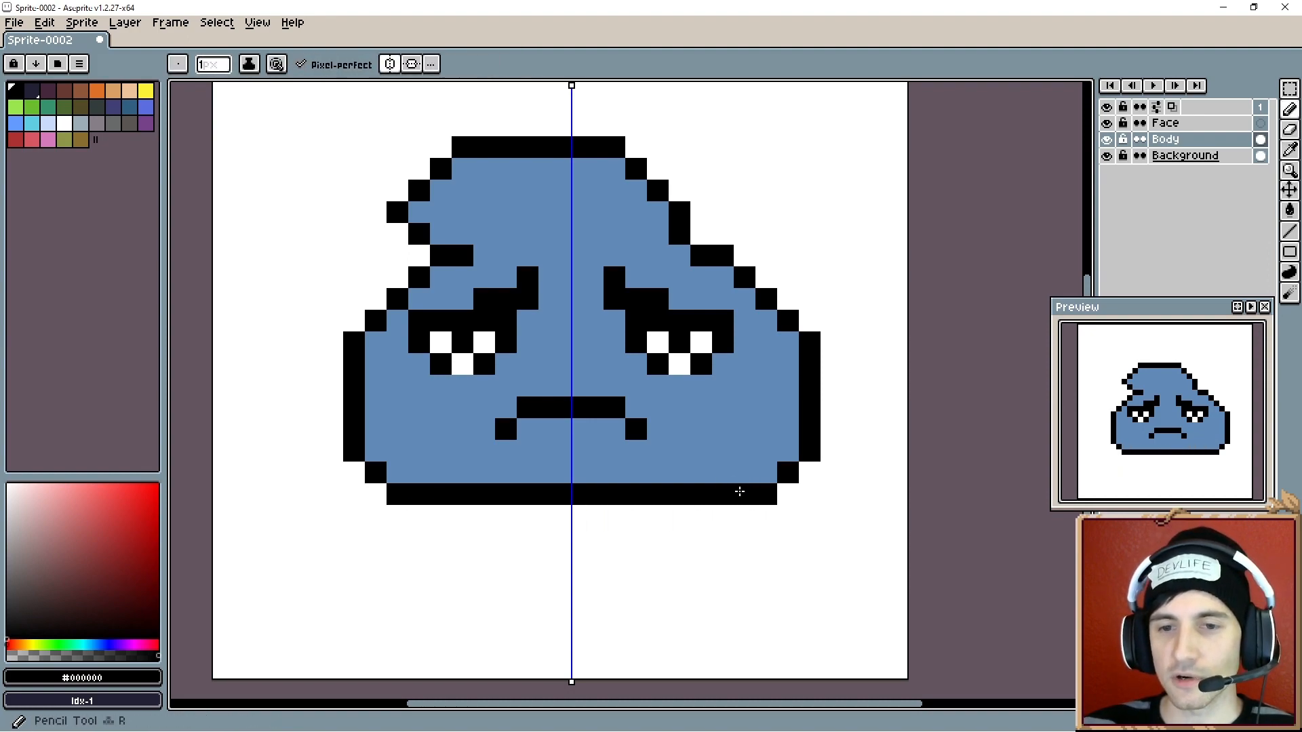
- Reshape the lower right corner of the outline with pencil and eraser pixels
left_click(788, 451)
key("e")
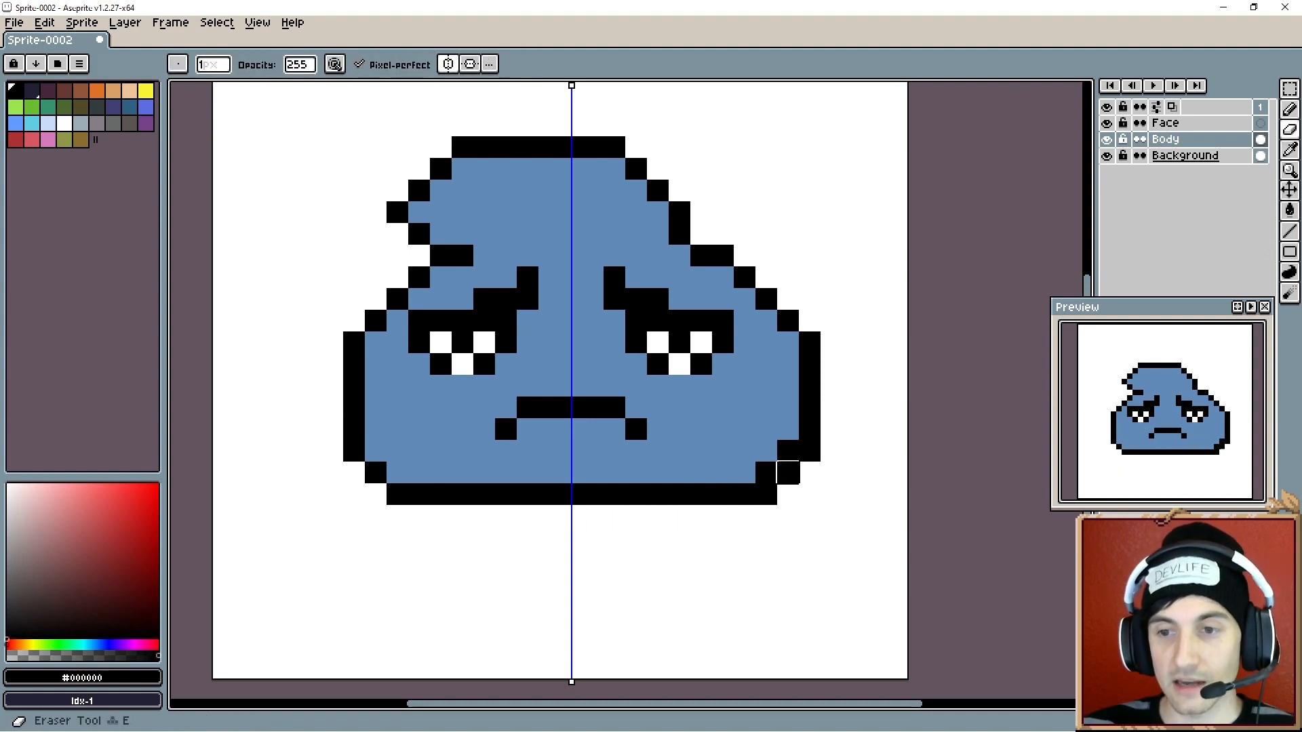
left_click(809, 451)
left_click(788, 472)
left_click(766, 494)
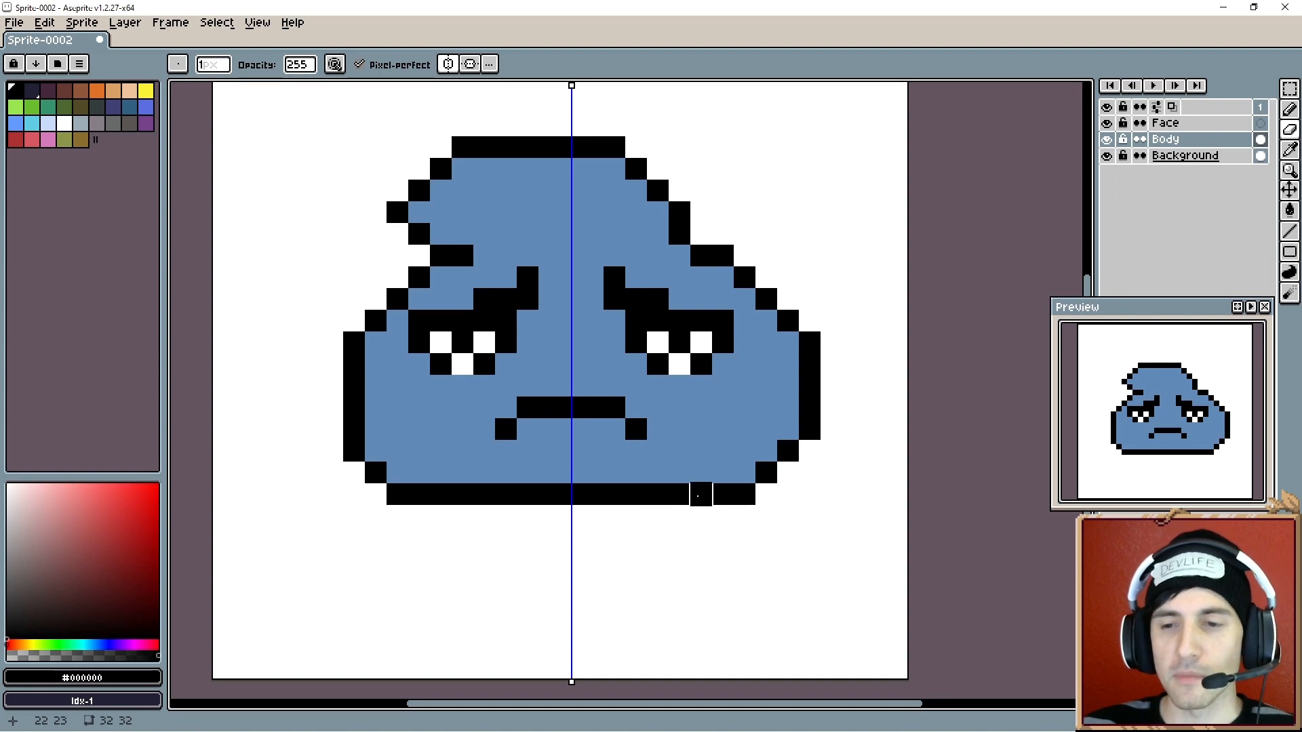
- Shift the right side outline one pixel inward, redrawing and erasing its edge pixels
key("alt+r")
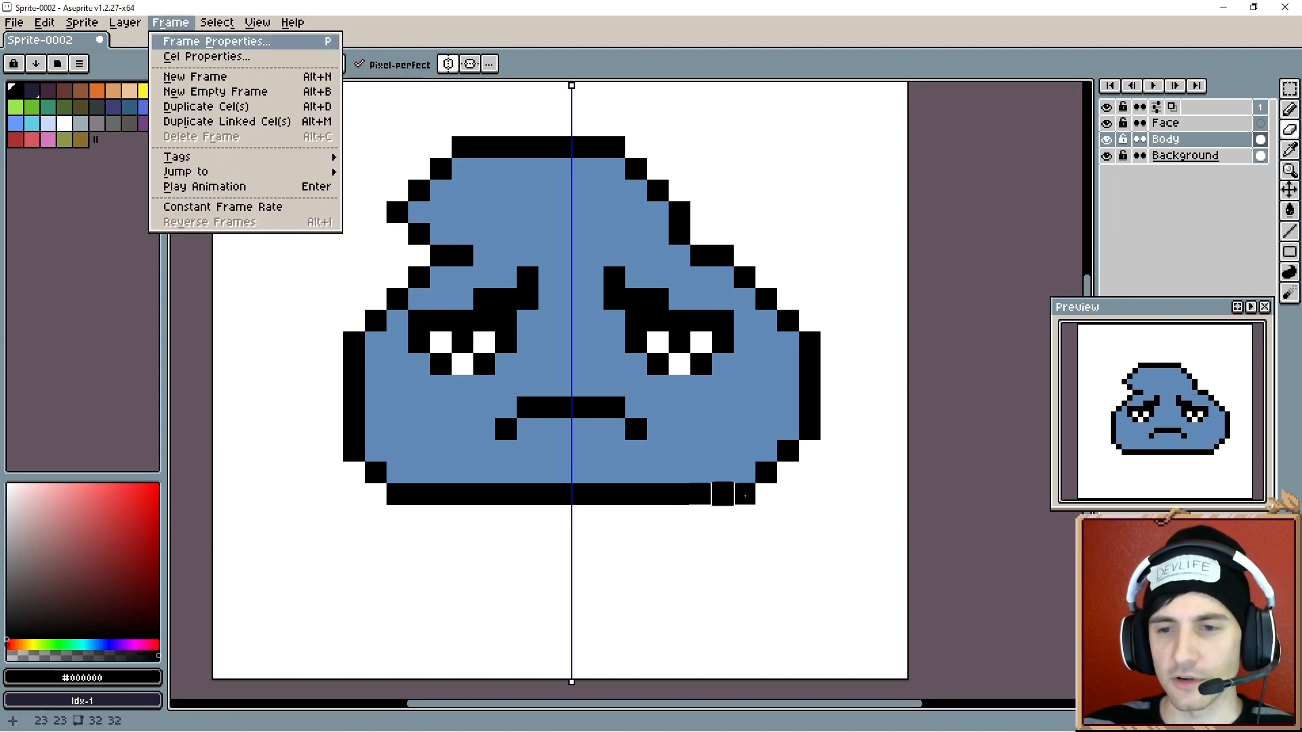
left_click(761, 469)
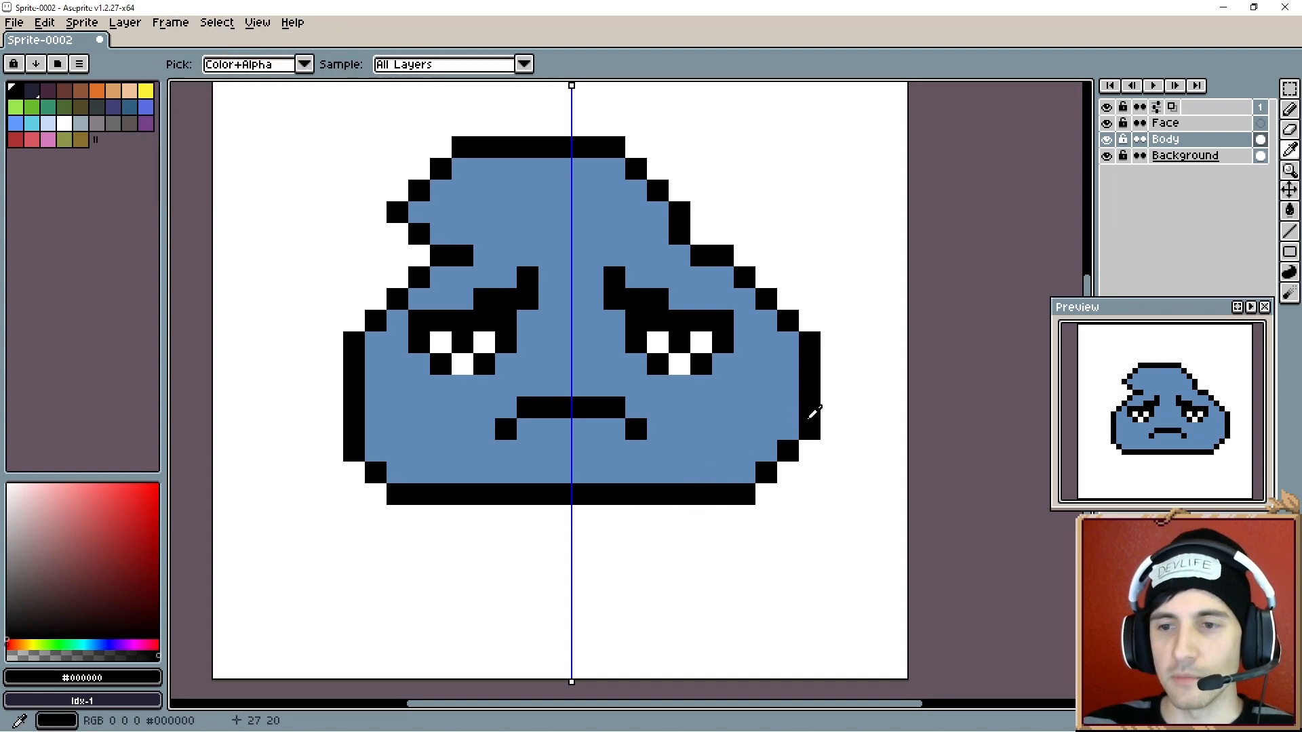
key("r")
mouse_move(790, 426)
left_mouse_down()
mouse_move(801, 339)
mouse_move(812, 342)
mouse_move(809, 451)
left_mouse_up()
key("e")
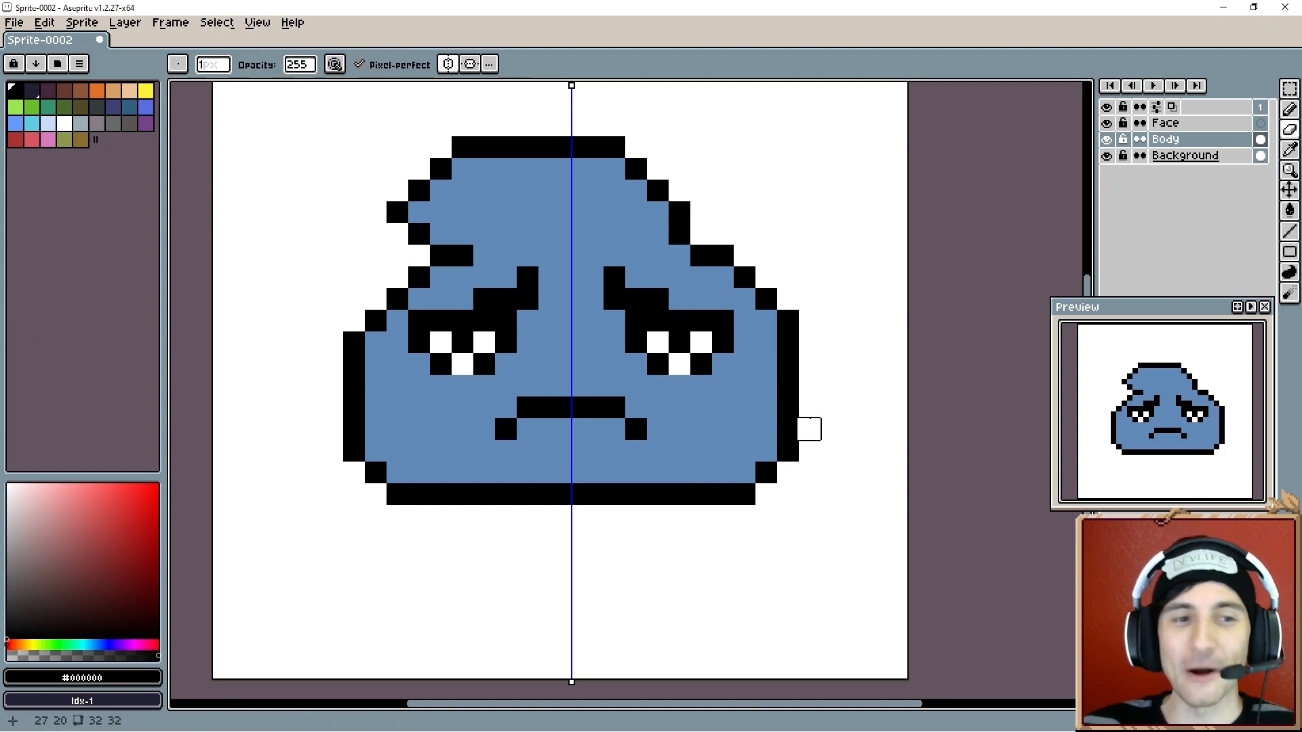
key("r")
left_click(766, 321)
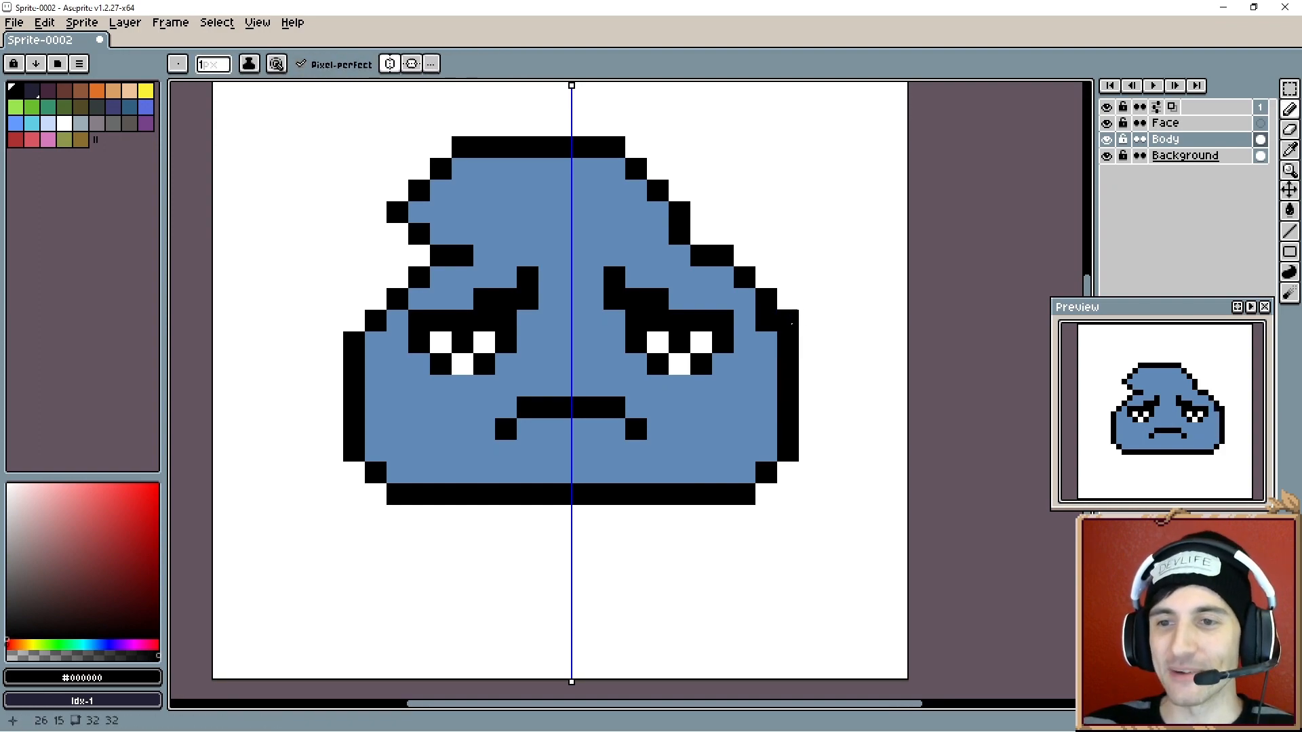
key("e")
left_click(787, 321)
- Fill in the white pupils of both eyes with black
key("r")
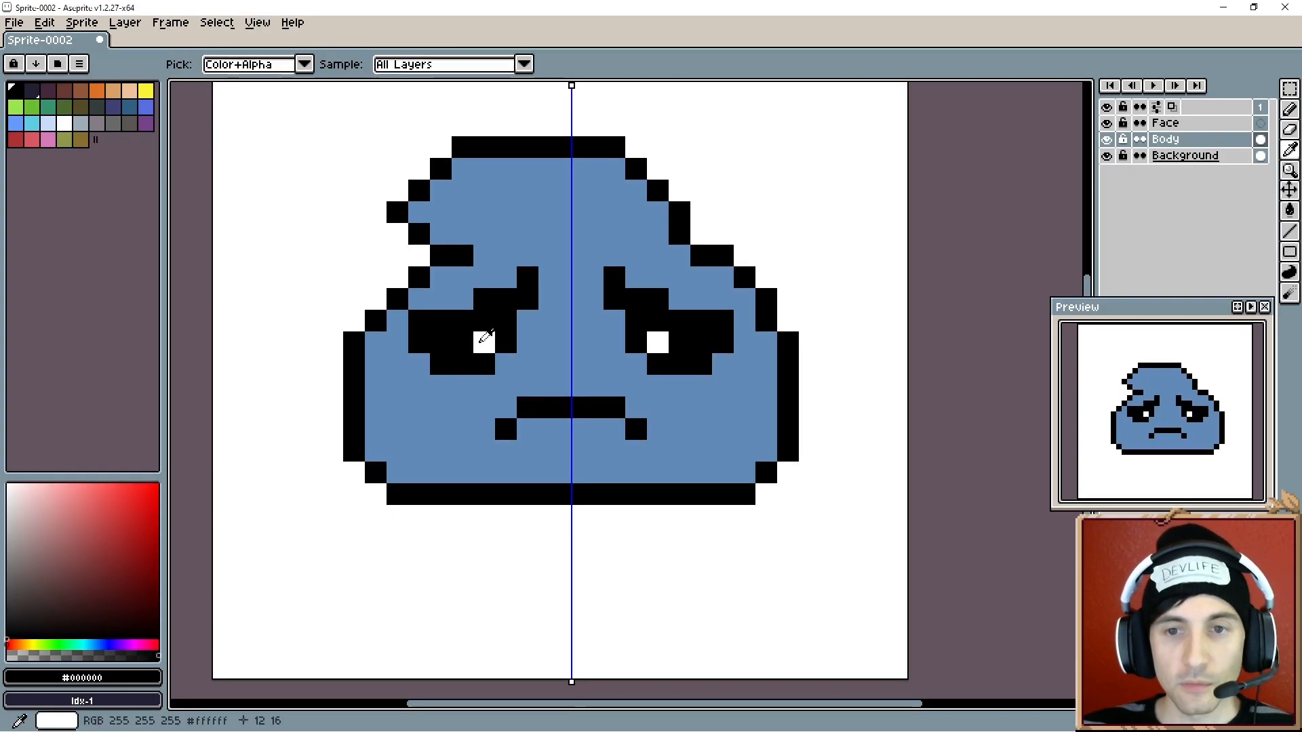
left_click(483, 341, "alt")
left_click(465, 341)
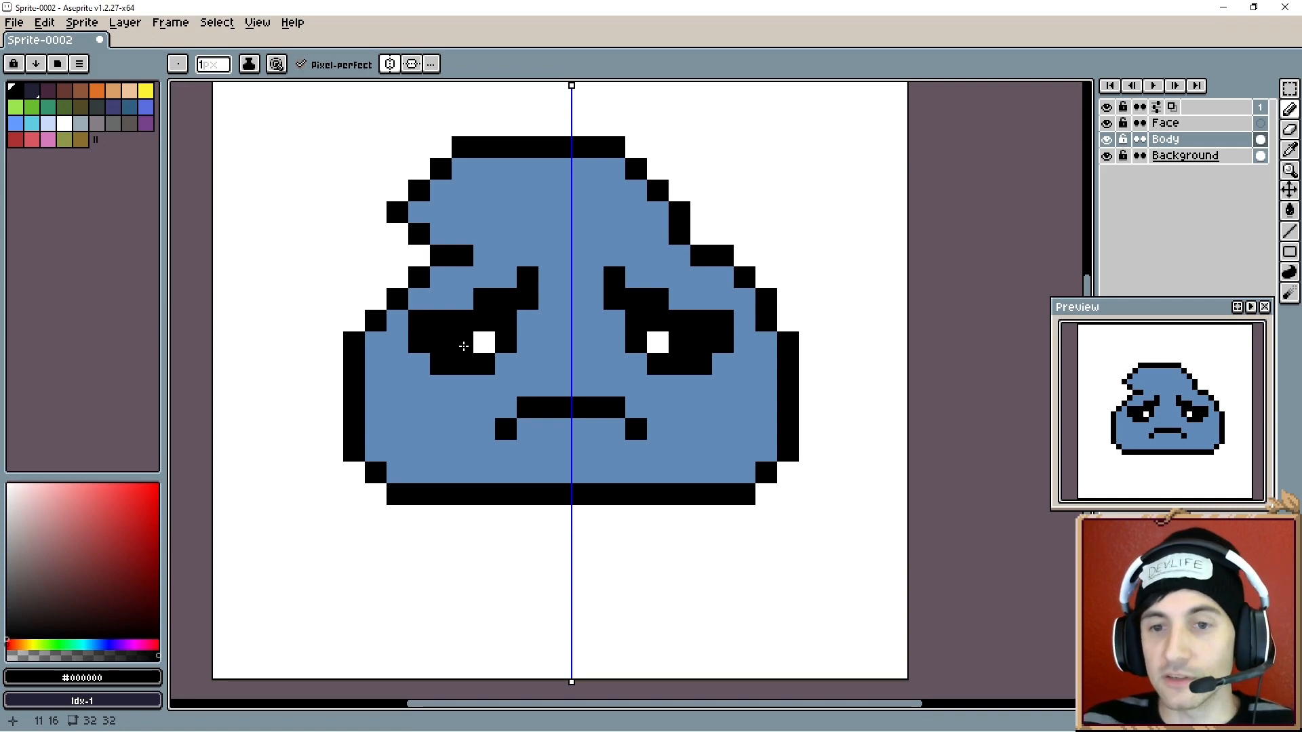
left_click(479, 345)
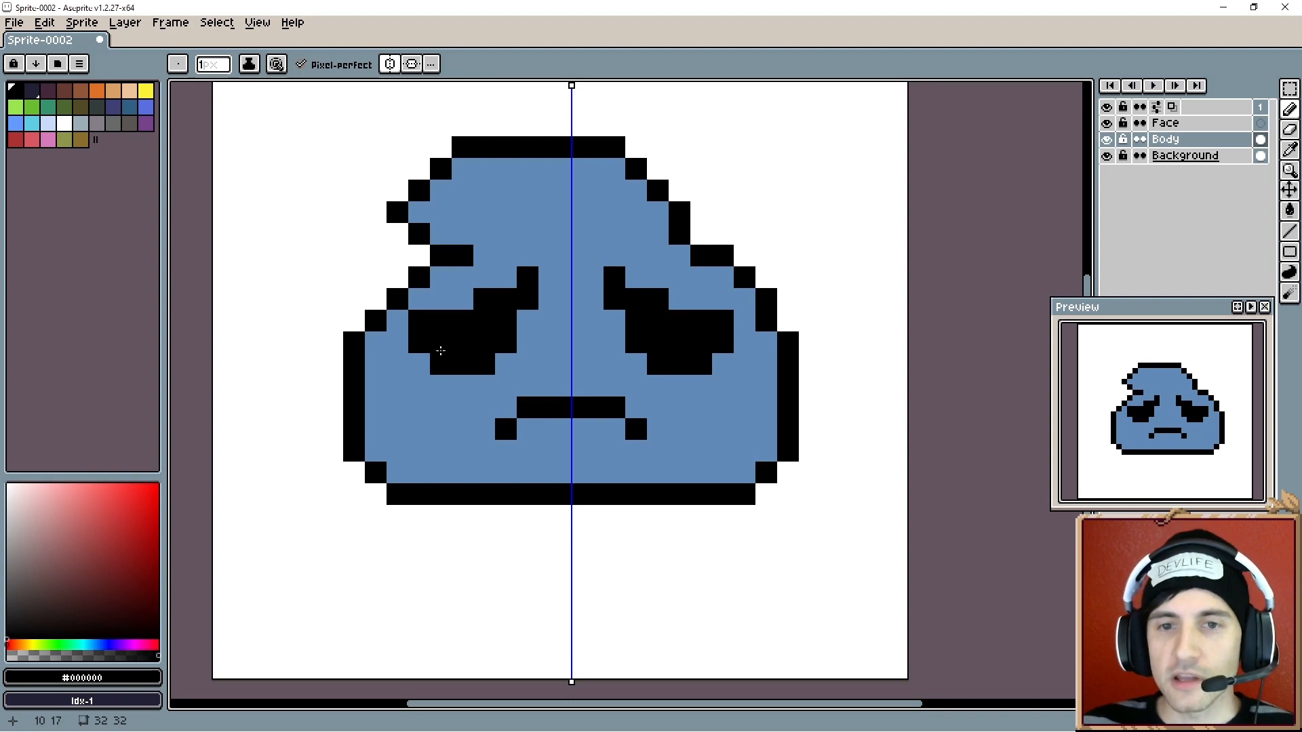
- Reshape the outline around the upper-left bump and the upper-right edge, adding and erasing black pixels
left_click(417, 300, "alt")
left_click(397, 299)
left_click(379, 313, "alt")
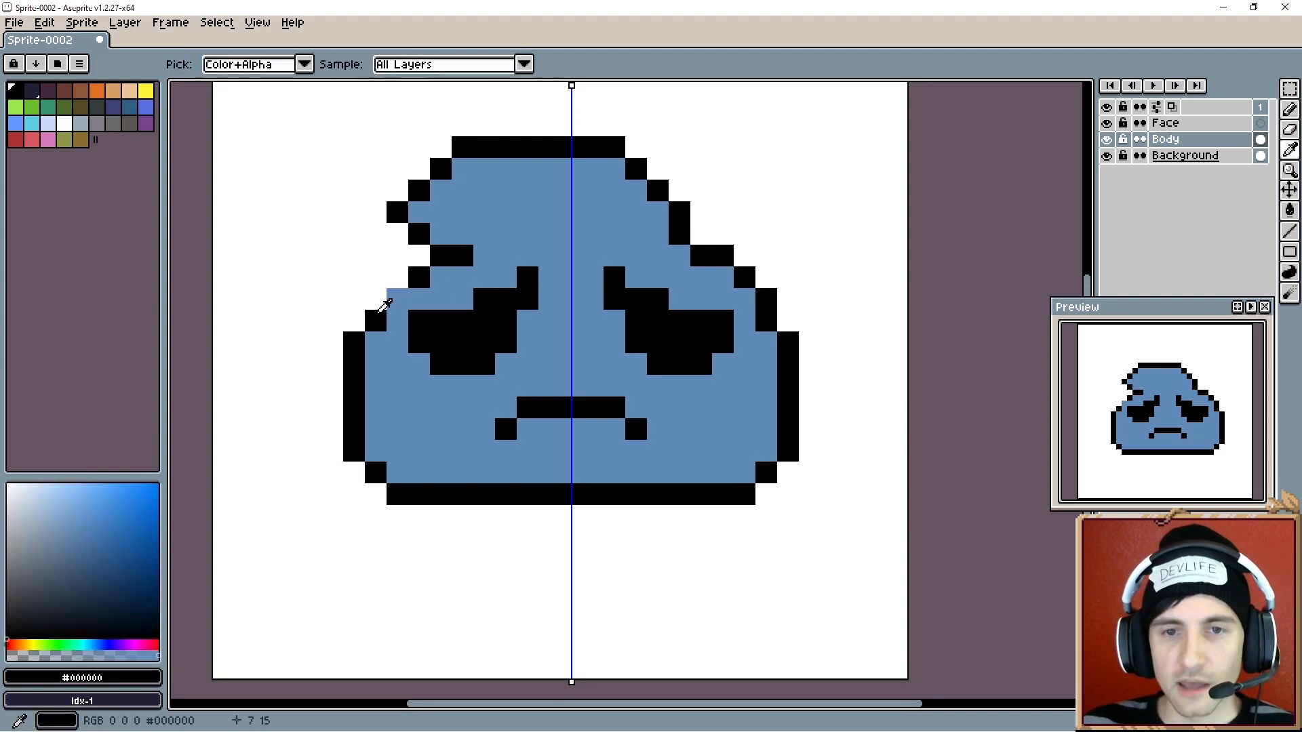
left_click(403, 296)
left_click(461, 253, "alt")
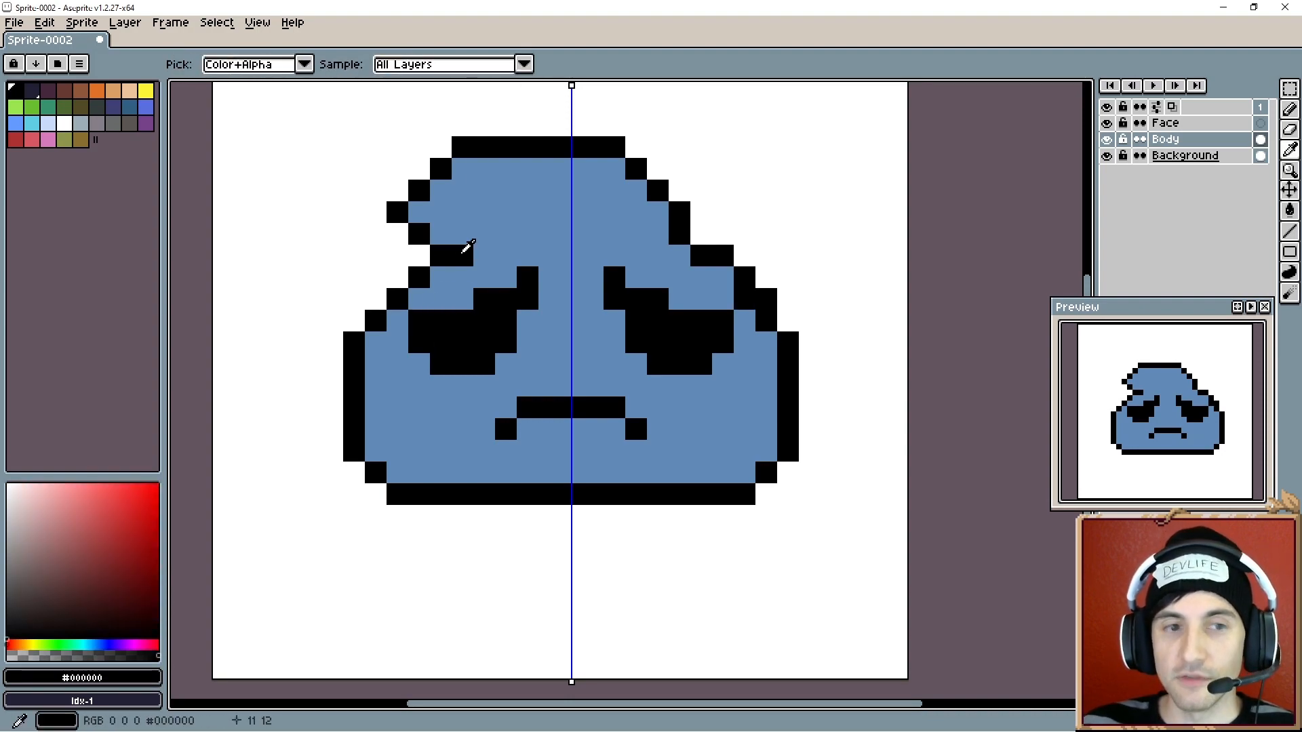
left_click(483, 234)
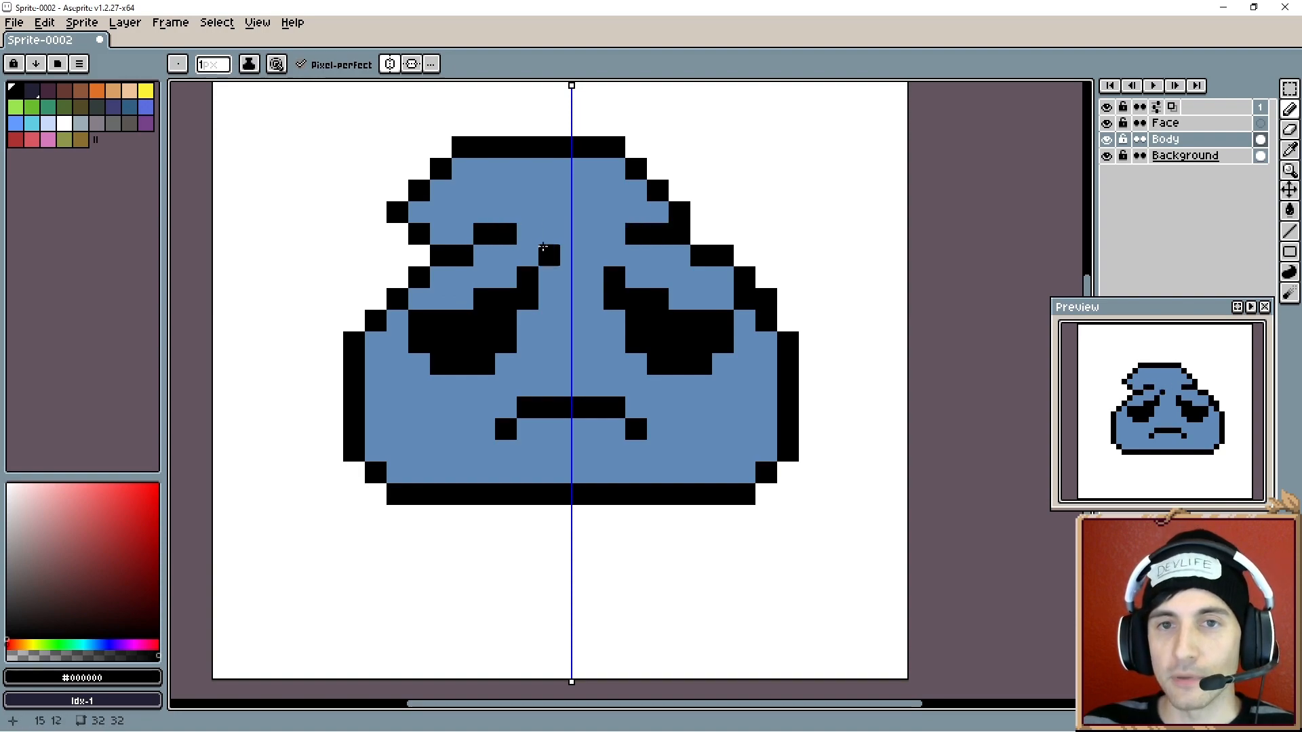
key("e")
left_click(679, 211)
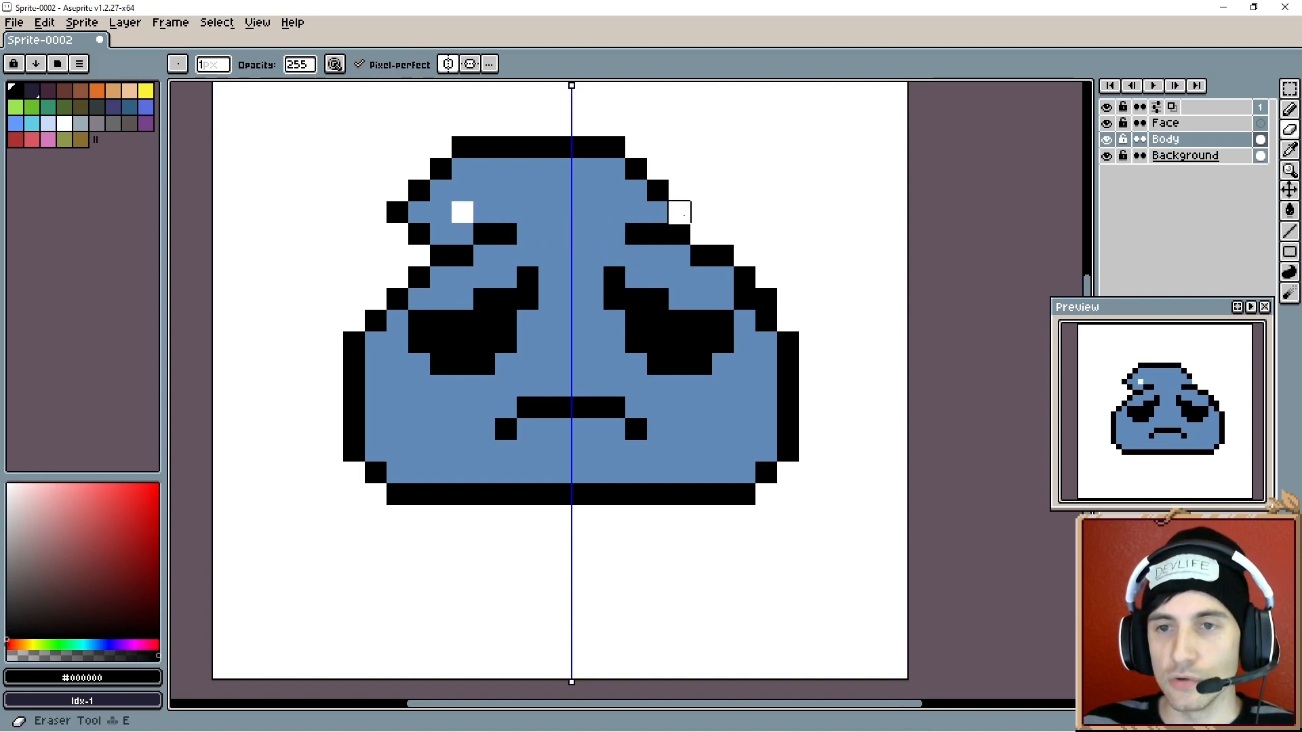
left_click(657, 192, "alt")
key("b")
left_click(656, 211)
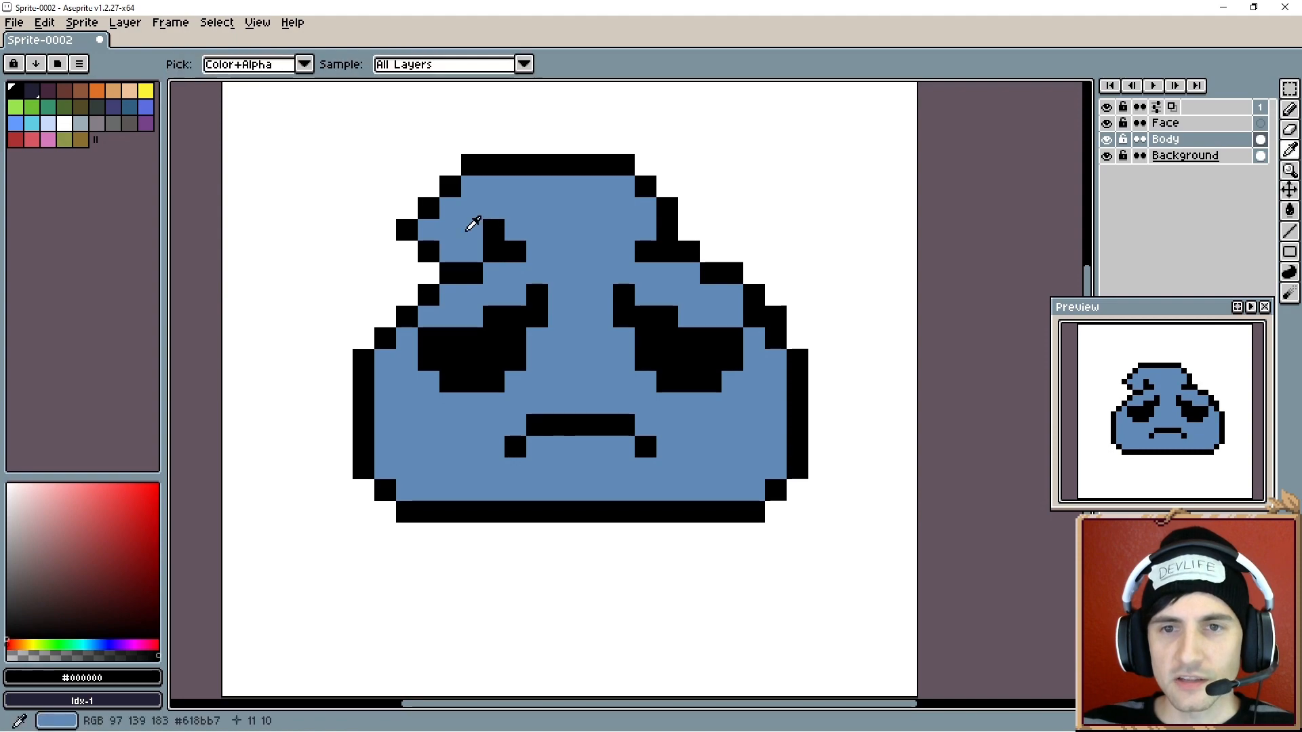
- Refine the black outline pixels of the upper-left bump, sampling black and redrawing its edges
left_click(473, 224, "alt")
left_click(490, 229)
left_click(431, 251, "alt")
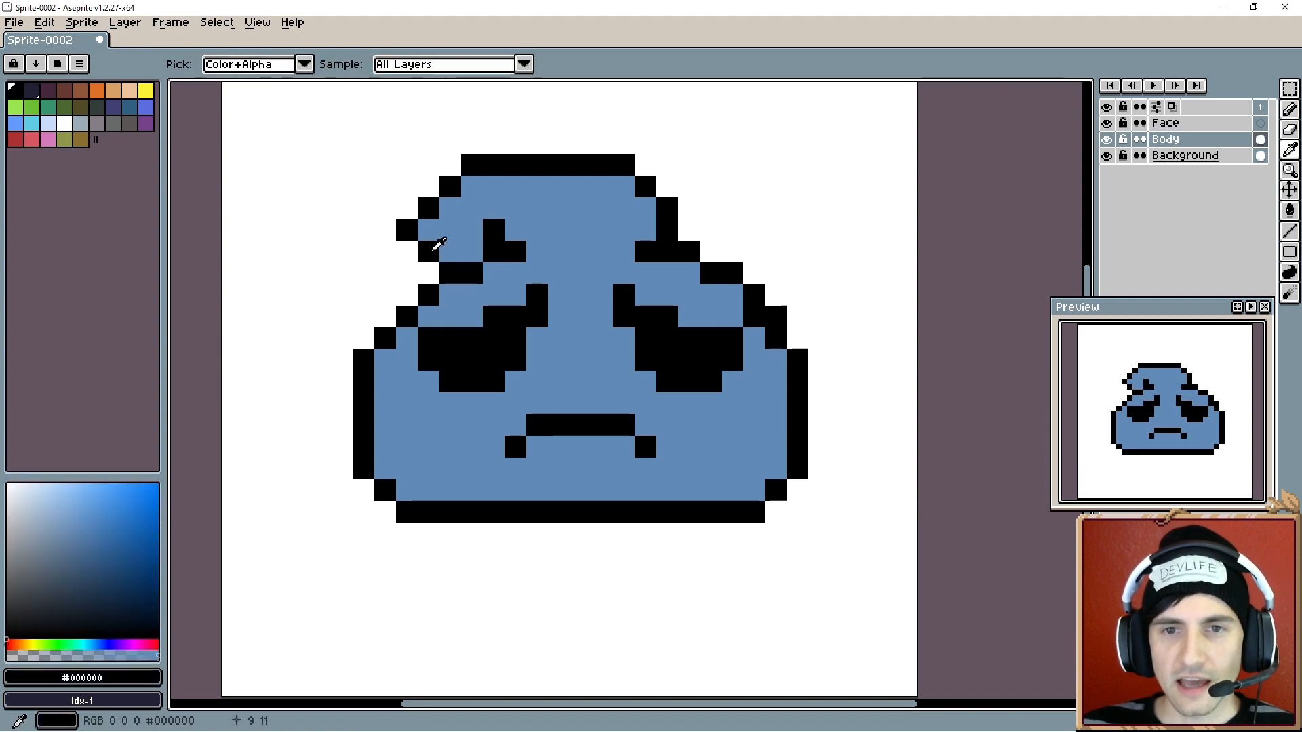
left_click(429, 266)
left_click(409, 251)
left_click(465, 234, "alt")
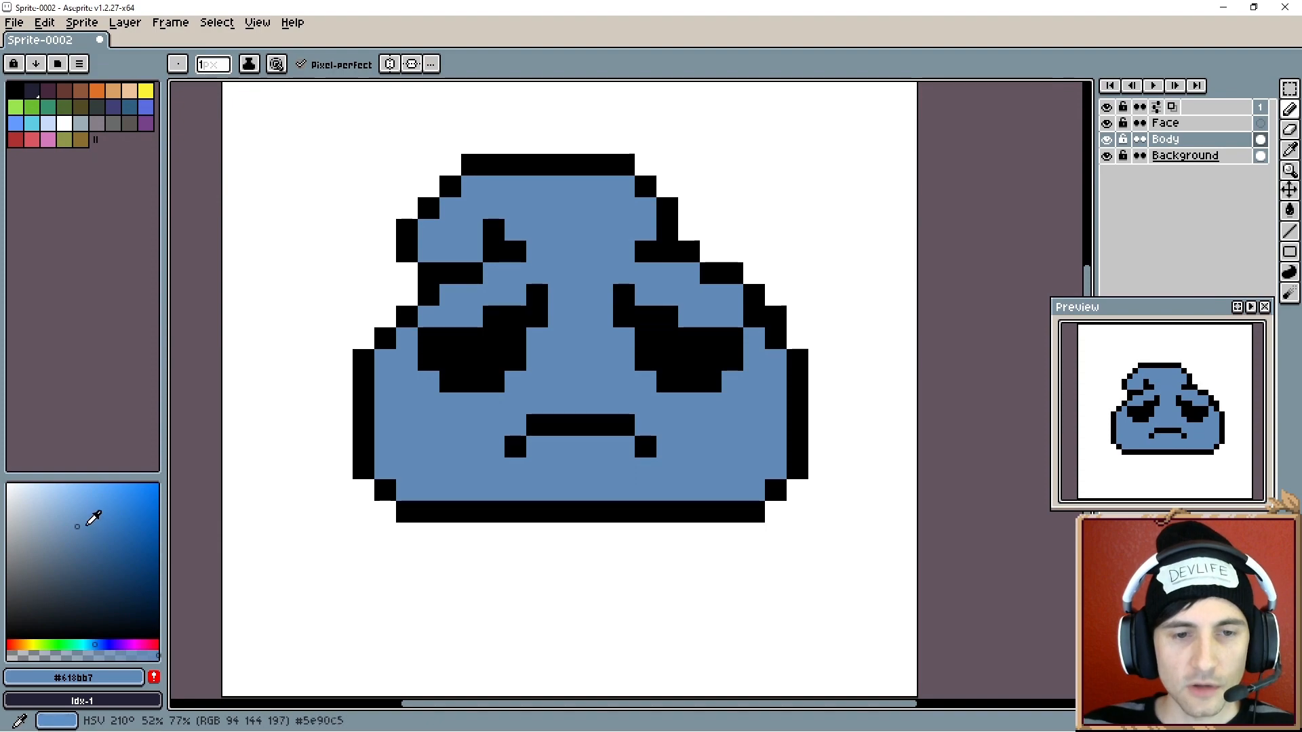
- Pick a darker blue and paint shadow pixels under the bump and beside the brows
left_click(95, 564)
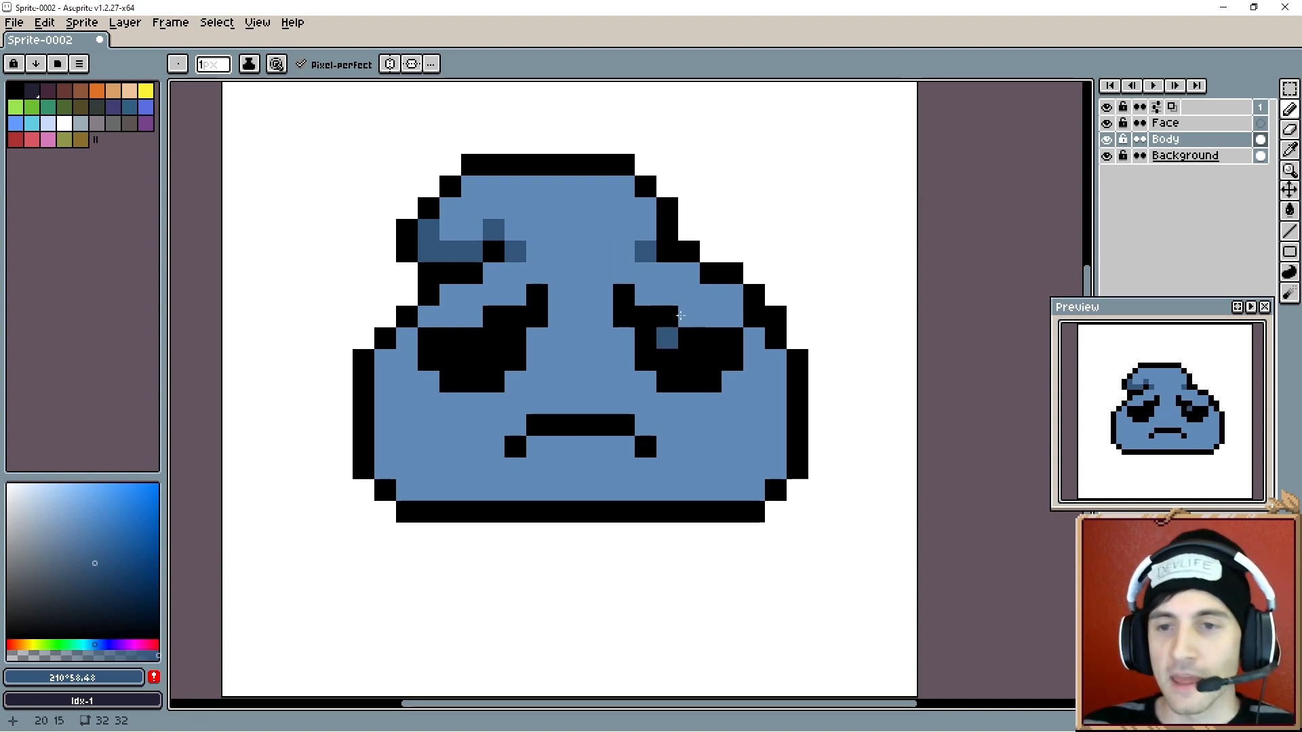
left_click_drag(678, 315, 631, 362)
left_click_drag(519, 430, 520, 394)
- Pick white and add a highlight pixel to each eye's pupil
left_click(42, 535)
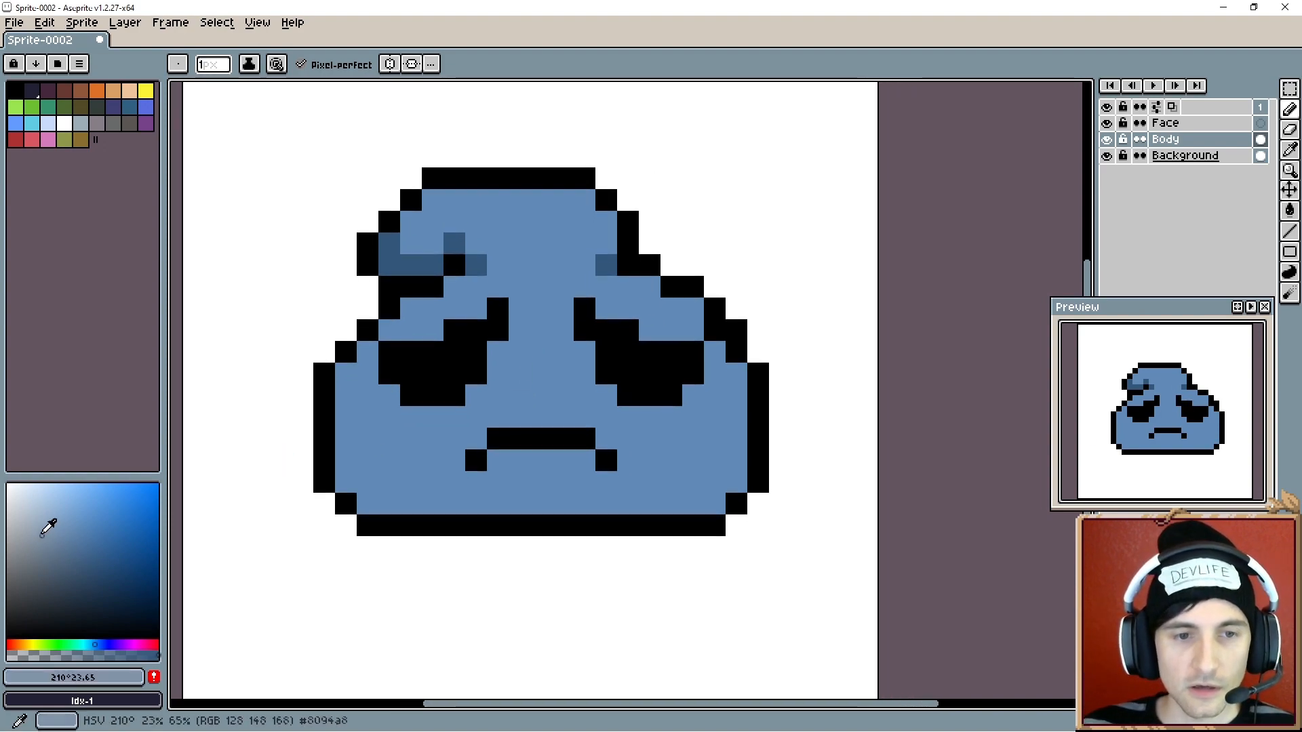
left_click_drag(48, 528, 8, 484)
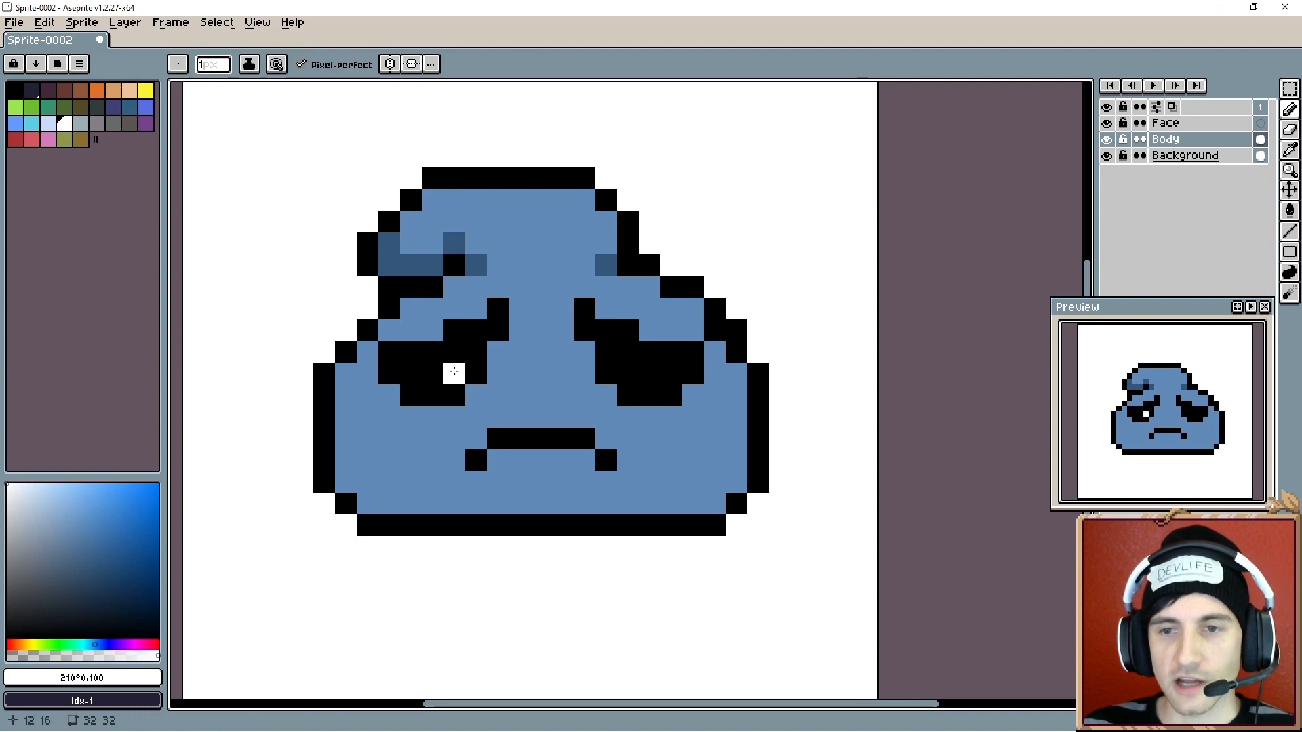
left_click_drag(581, 484, 599, 474)
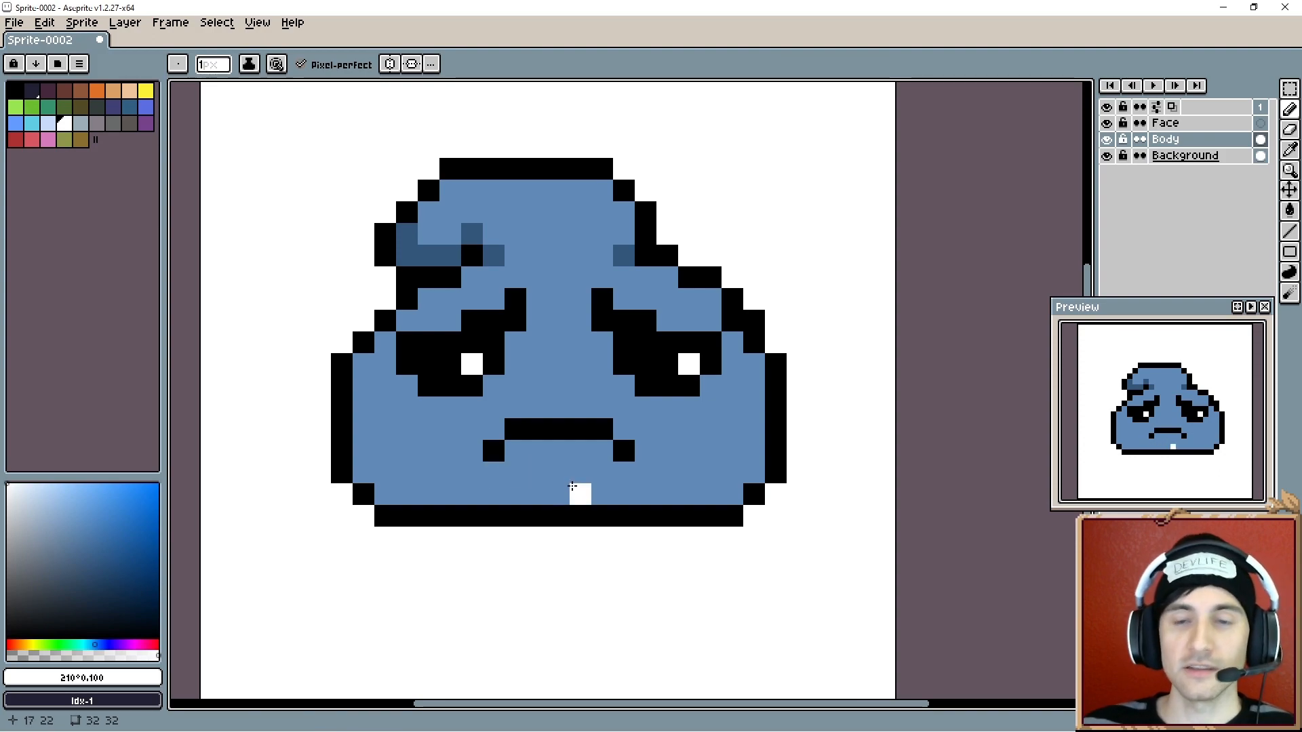
left_click_drag(563, 489, 569, 488)
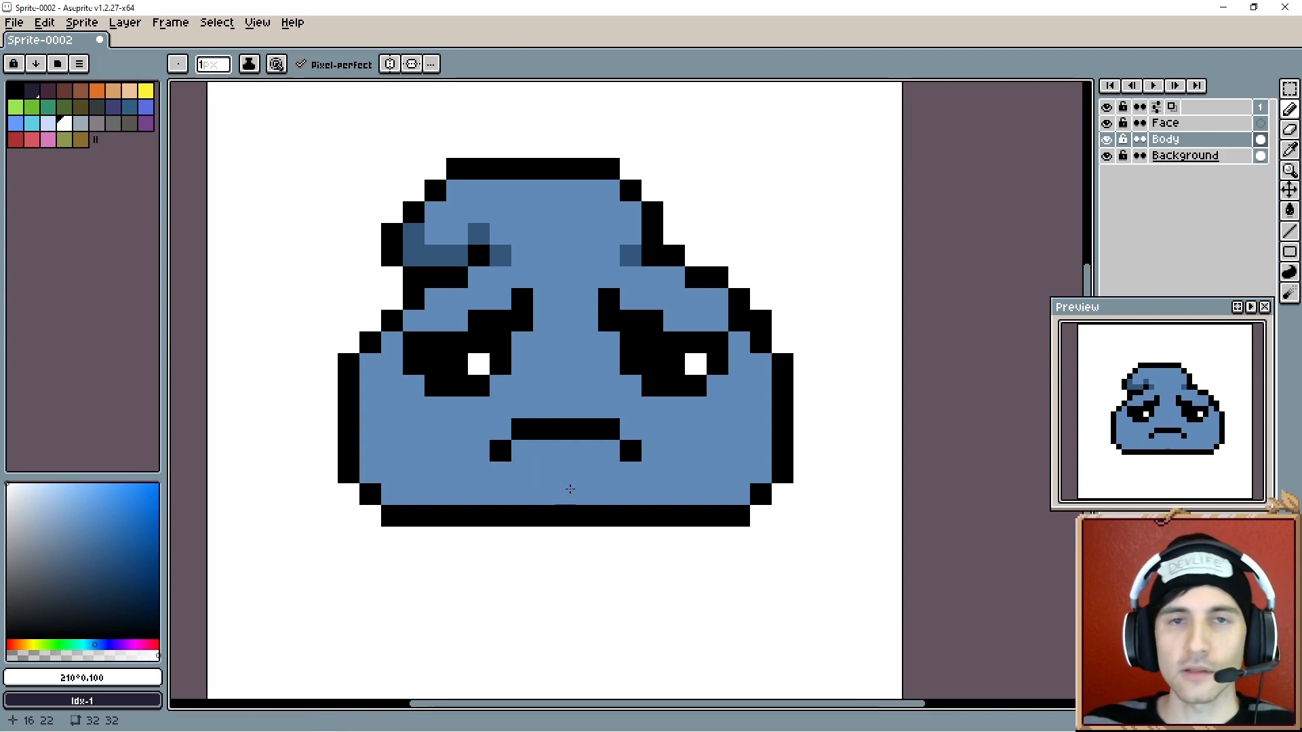
- Sample the dark blue #33567b and shade the body's bottom edge, lower corners and mouth corners
left_click(433, 248, "alt")
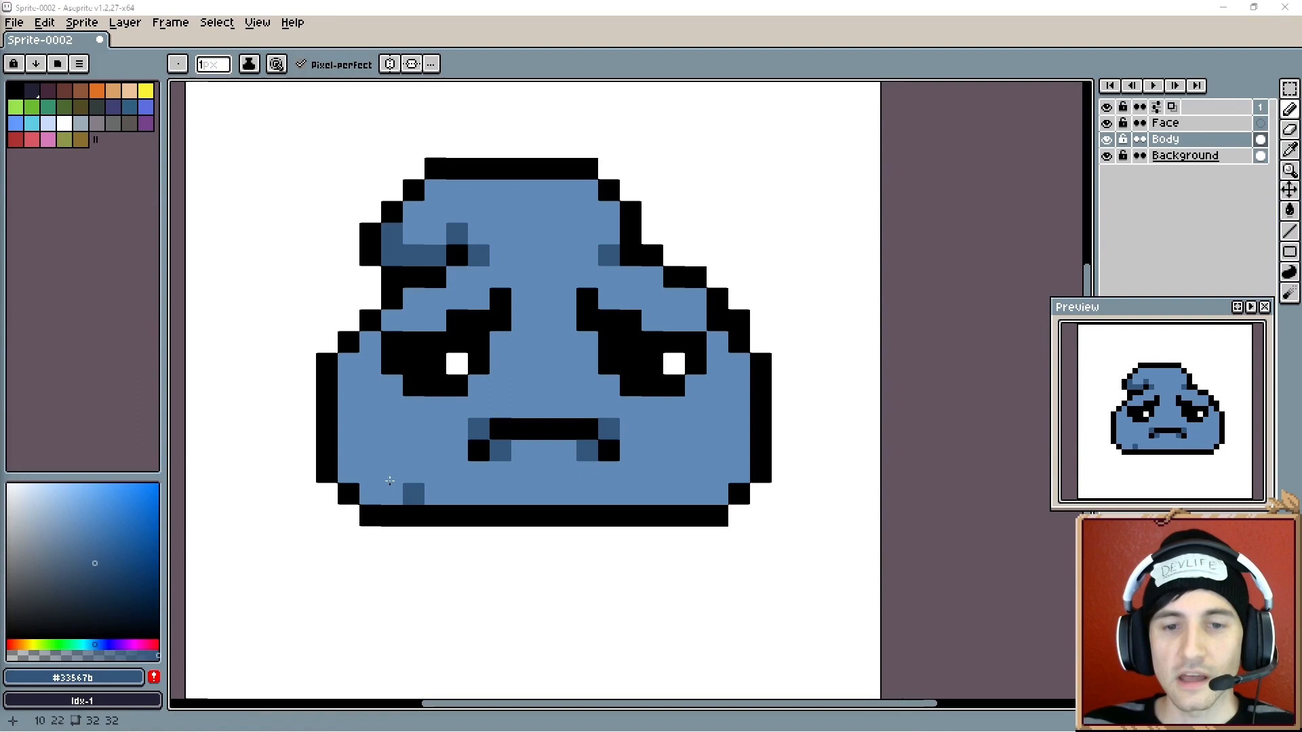
left_click(348, 473)
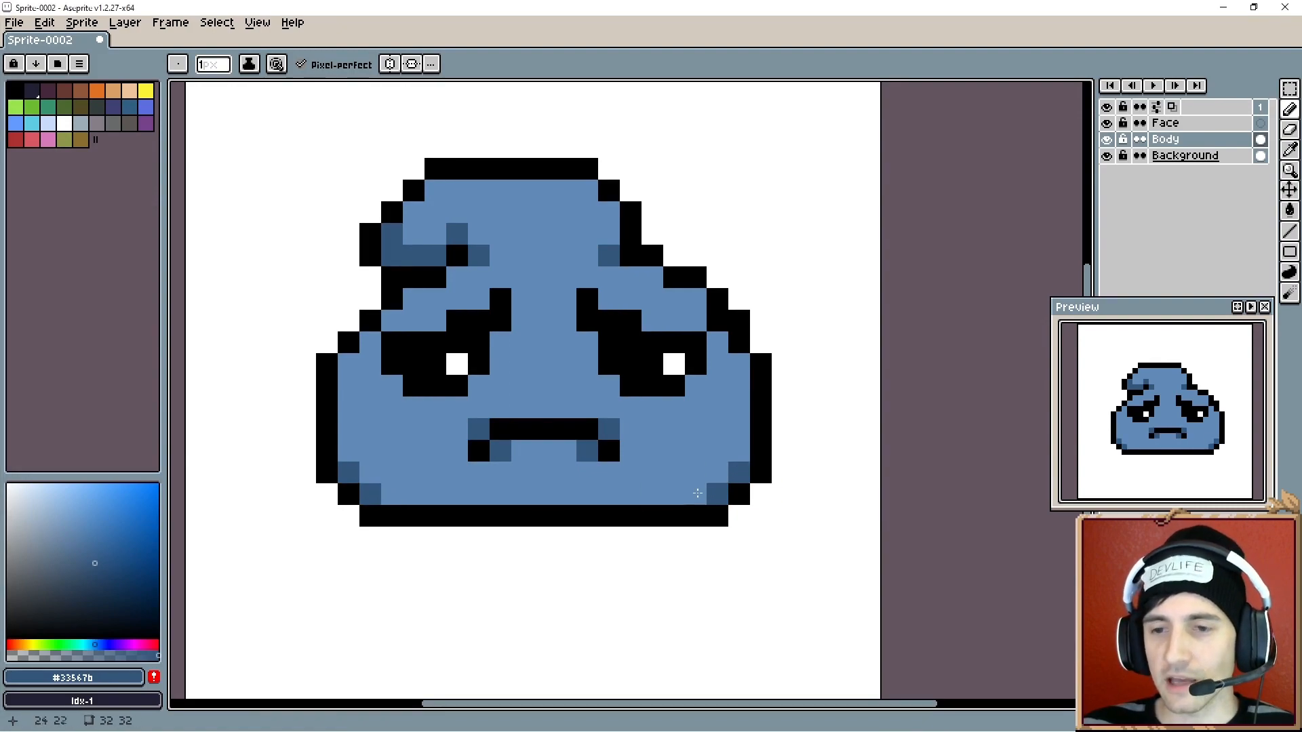
left_click_drag(697, 493, 401, 497)
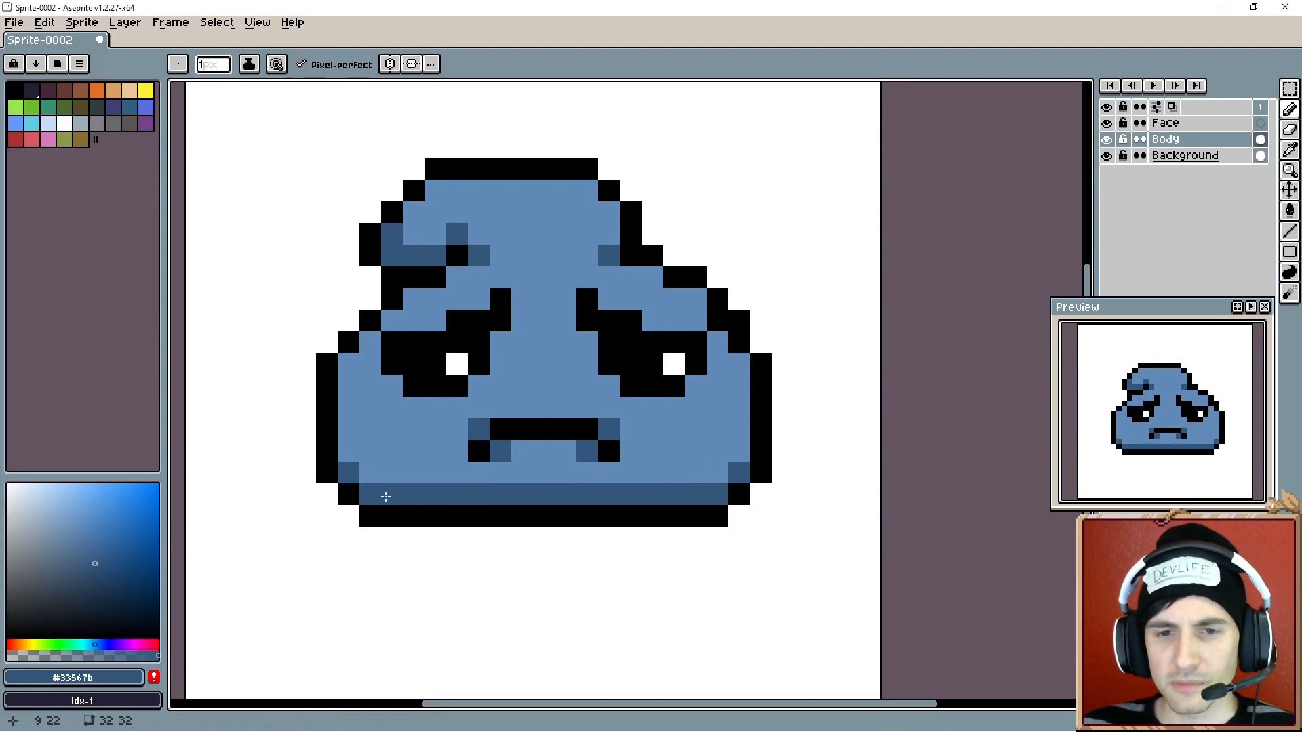
left_click(350, 457)
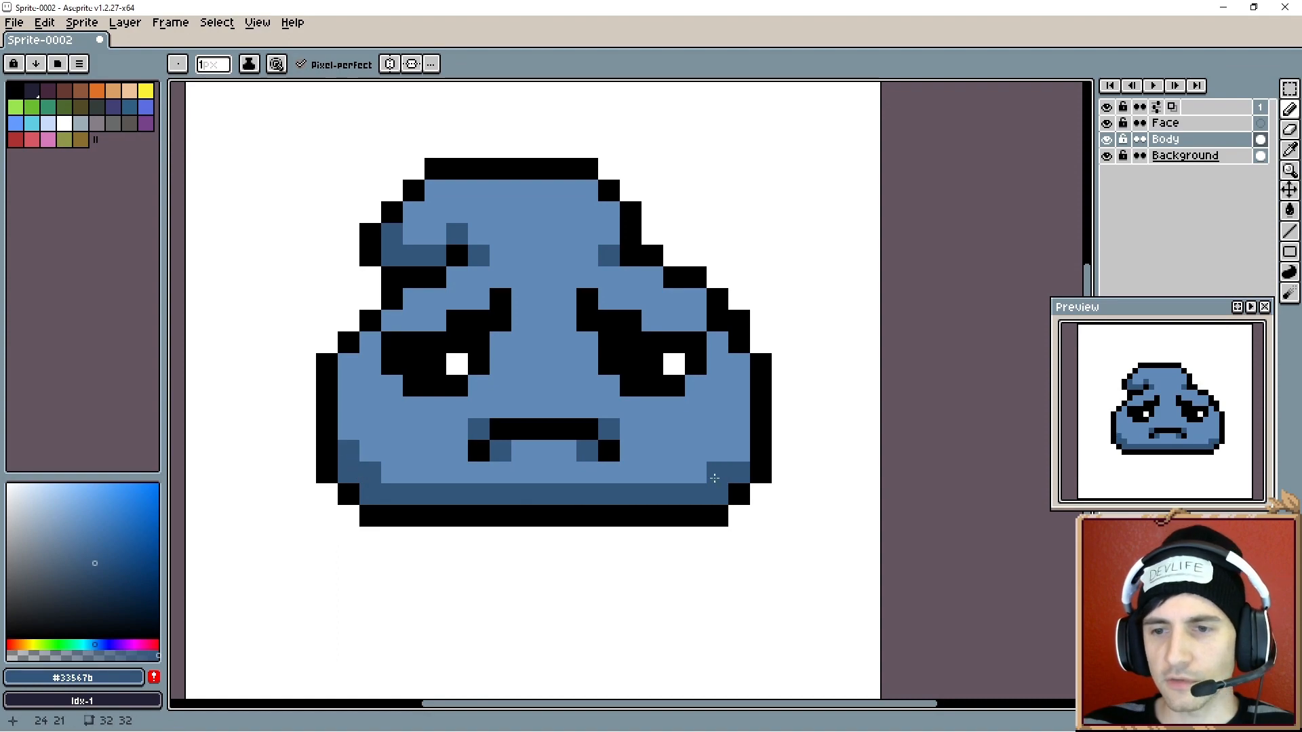
left_click(415, 454, "alt")
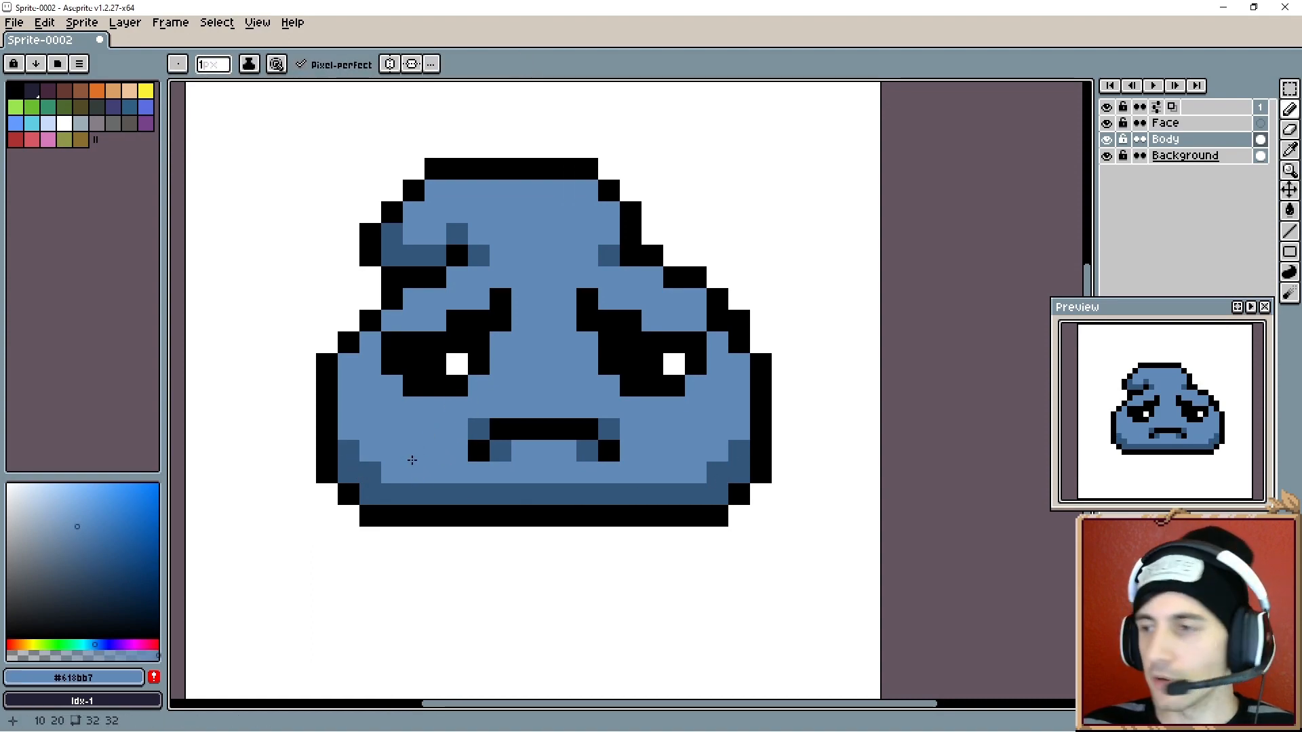
- Add dark blue shading pixels along the upper and side edges of the body and under the brows
left_click(381, 428, "alt")
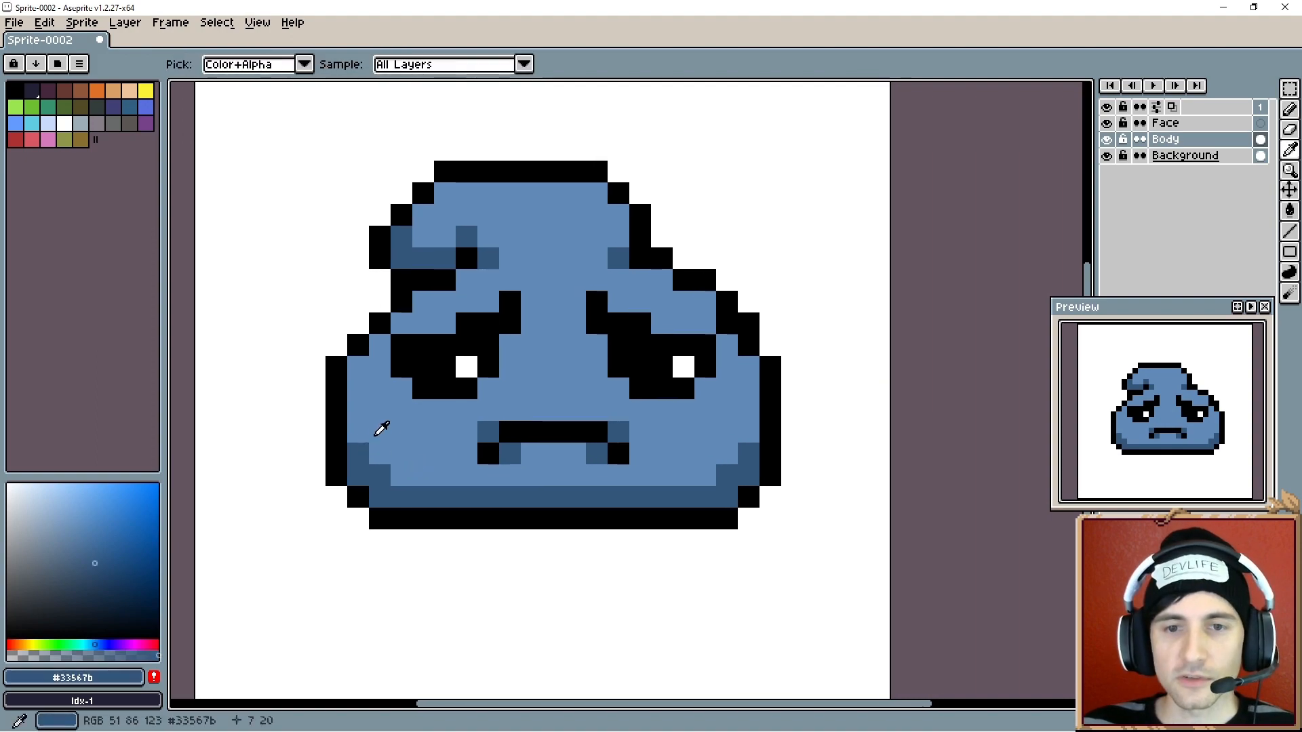
mouse_move(402, 322)
left_mouse_down()
mouse_move(423, 323)
mouse_move(423, 301)
left_mouse_up()
left_click(640, 323)
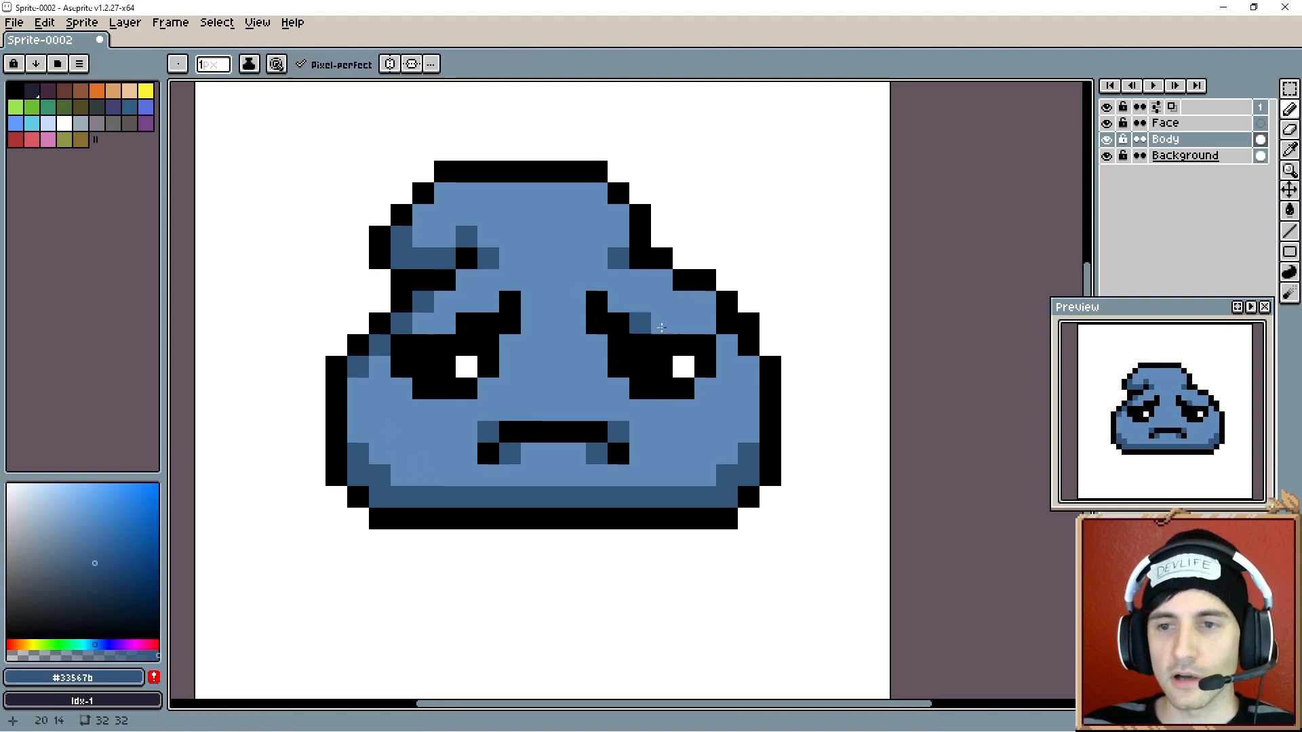
left_click(748, 365)
left_click(728, 347)
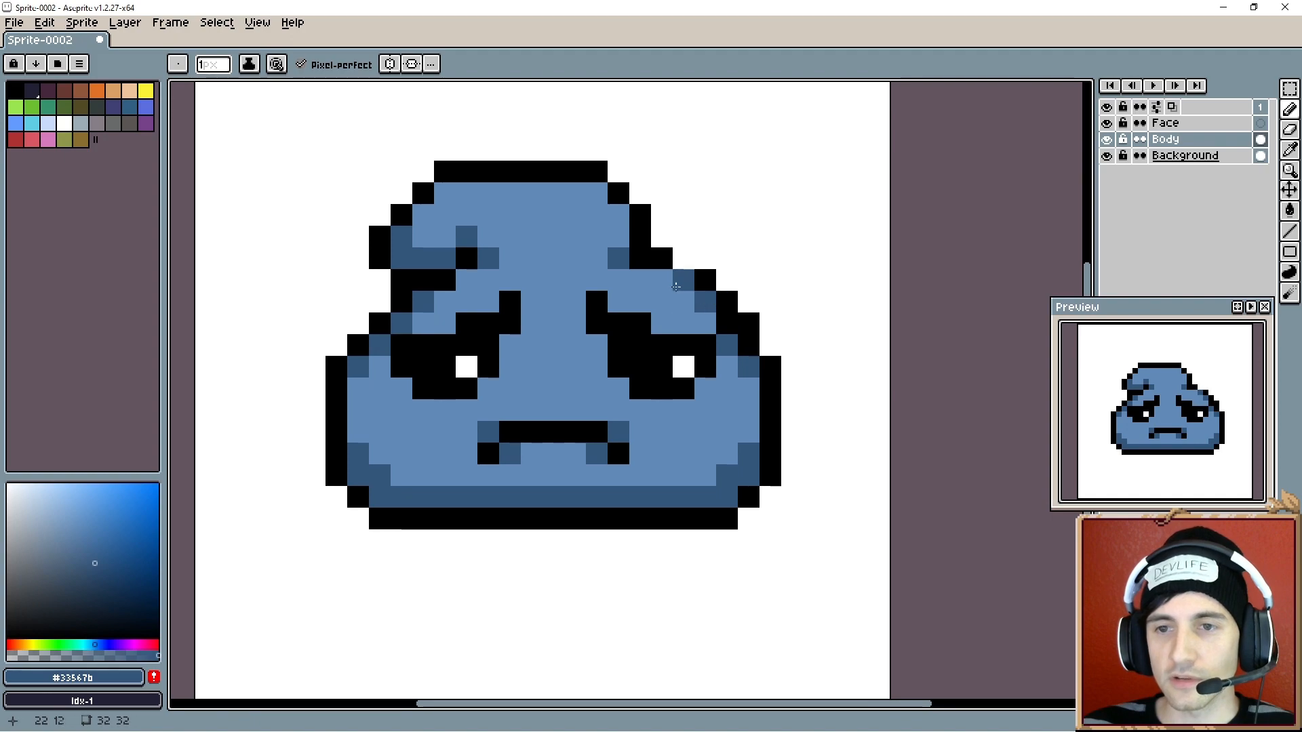
left_click(619, 260)
left_click(533, 345)
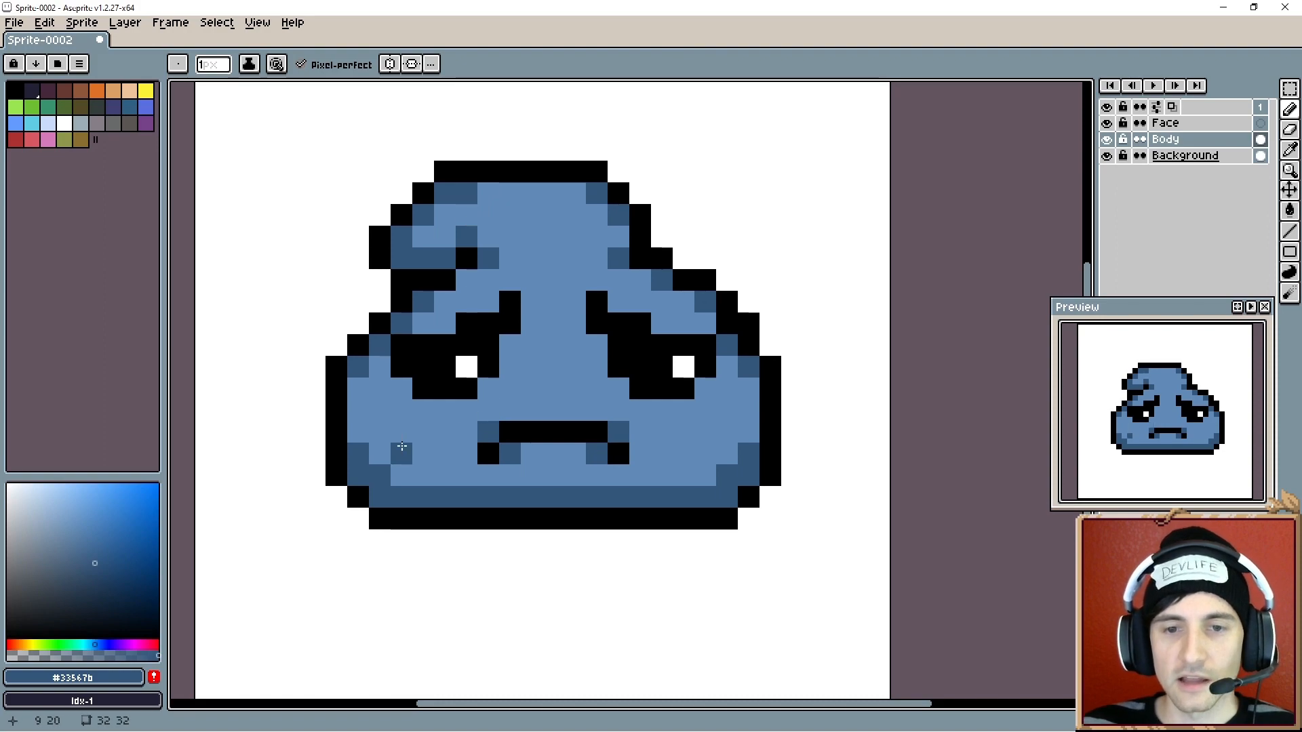
- Pick a light blue and paint highlight pixels along the top of the body
key("alt")
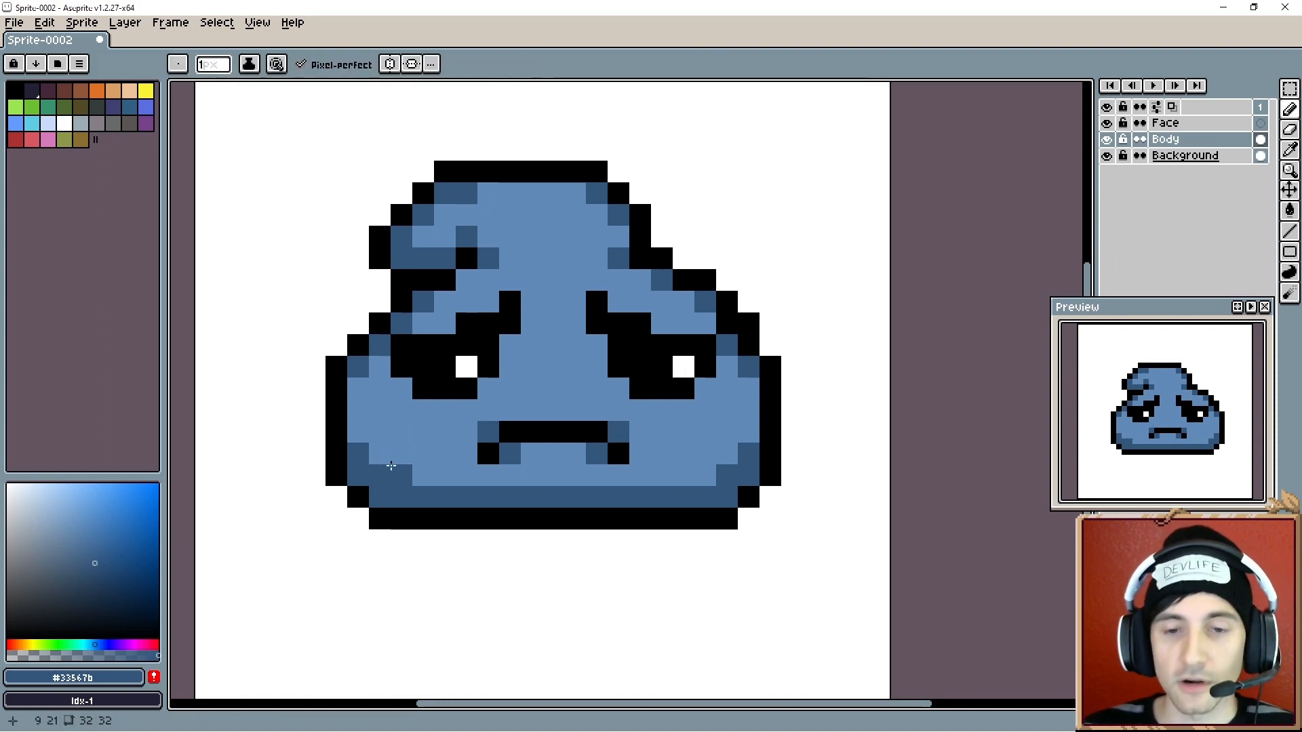
left_click(73, 517)
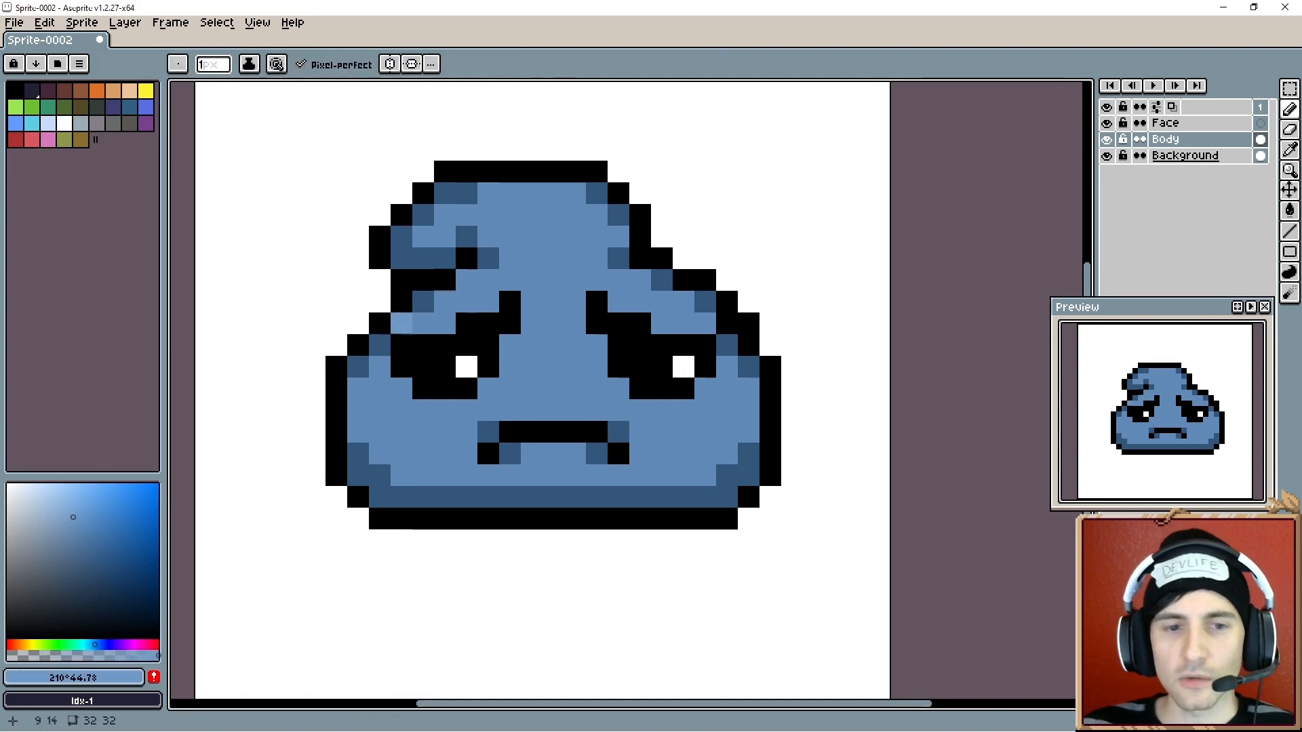
left_click(62, 498)
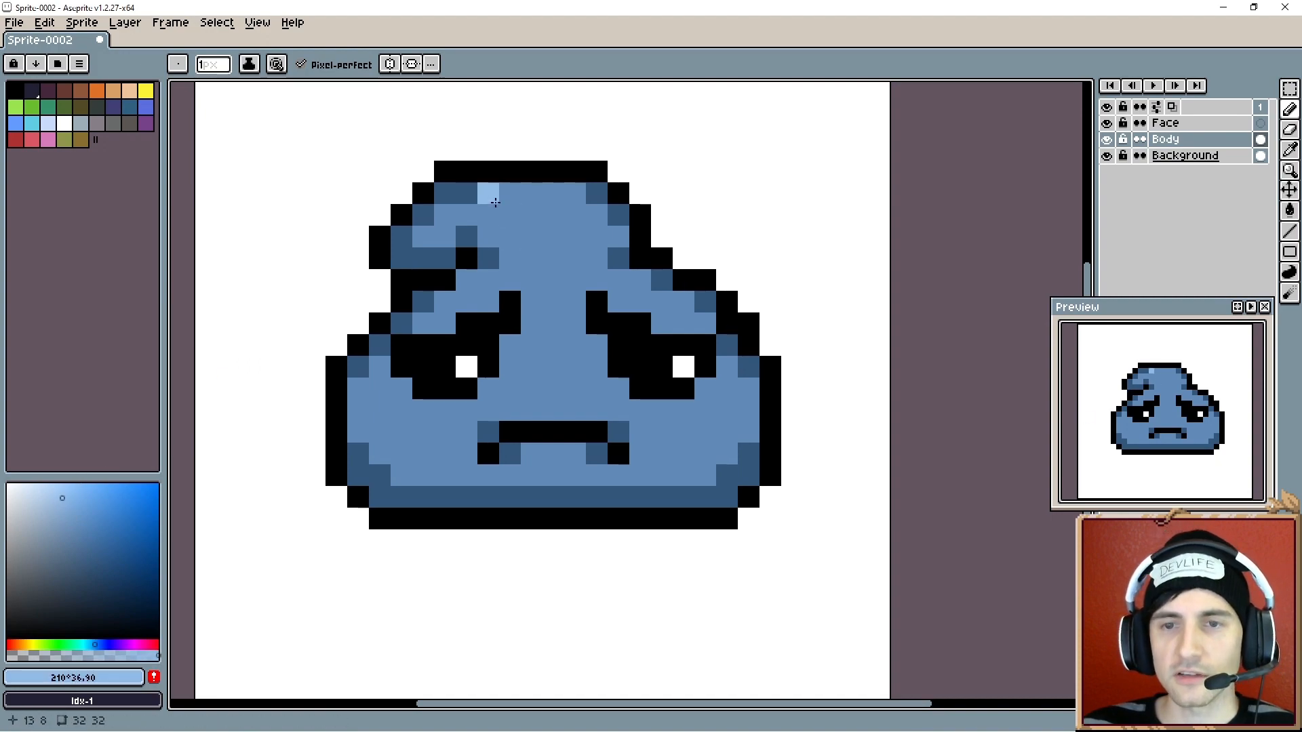
left_click(495, 202)
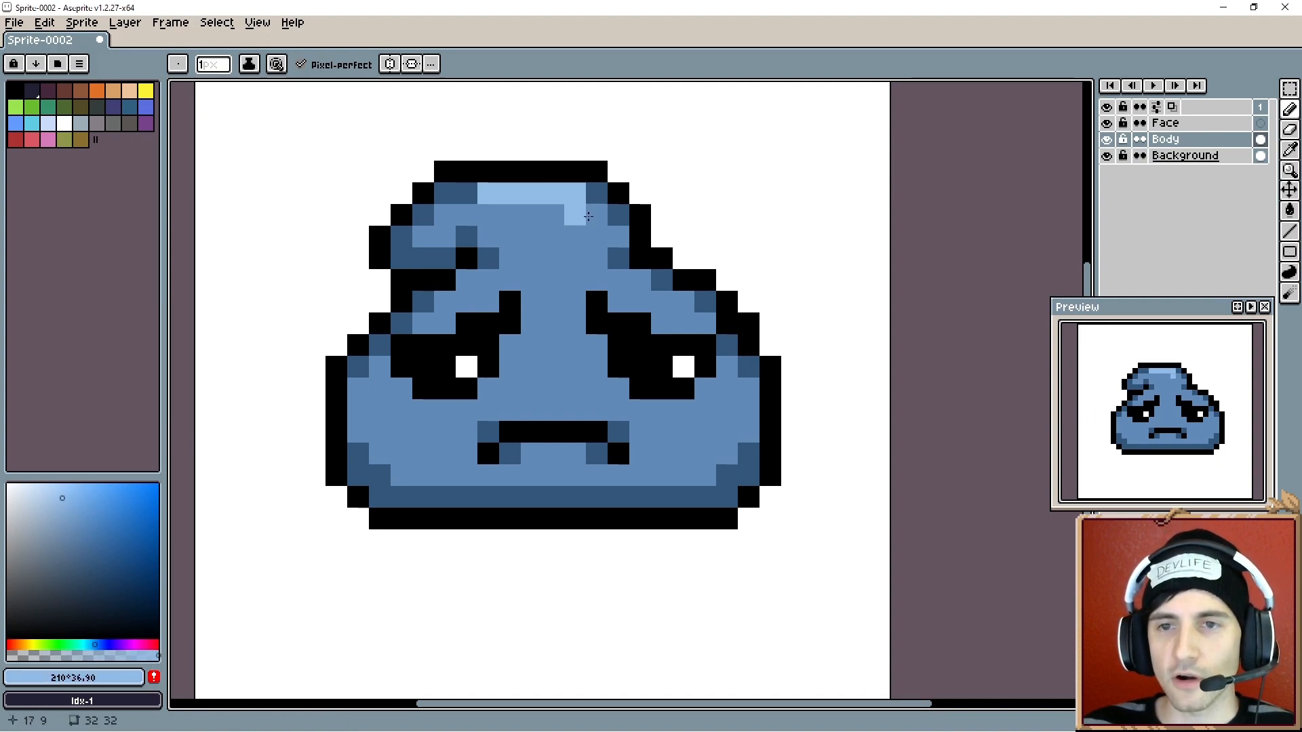
left_click(597, 215)
left_click(616, 236)
- Add light blue highlight pixels on the left cheek and retouch them with the base blue
scroll(526, 336, "right", 1)
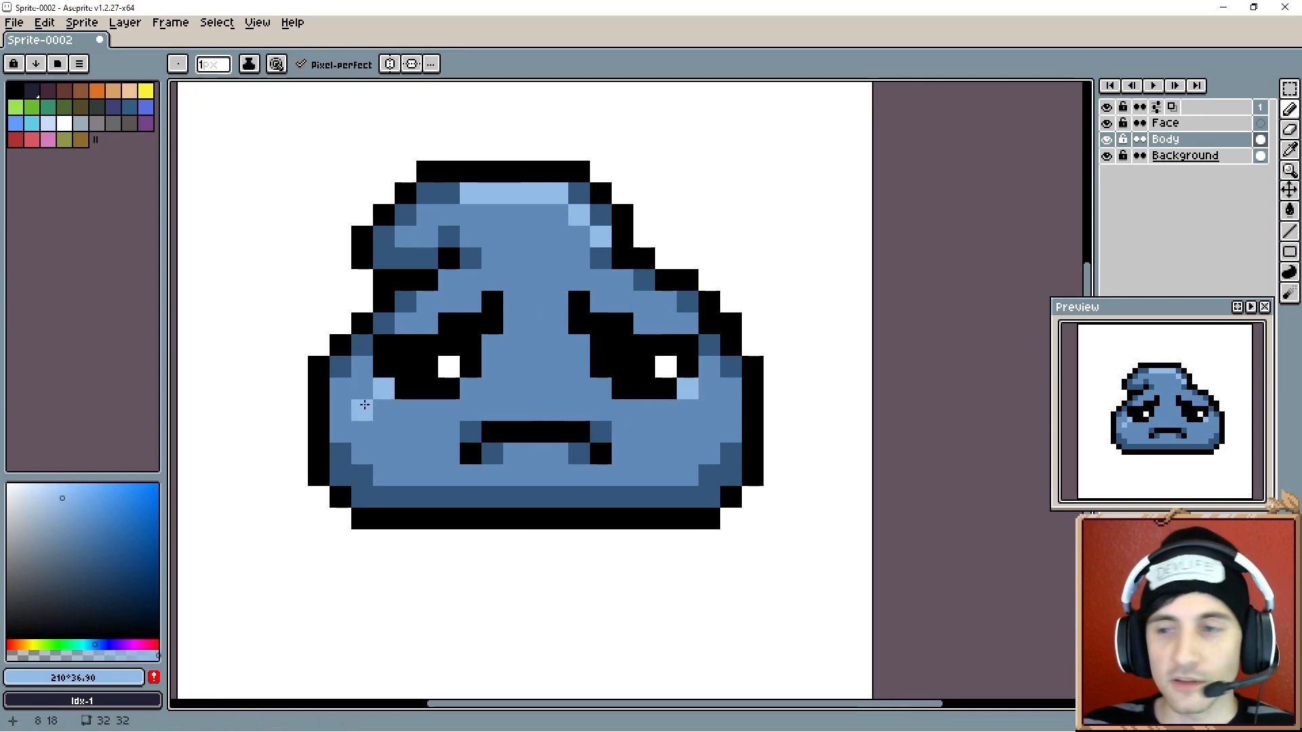
left_click(365, 405)
left_click(364, 393)
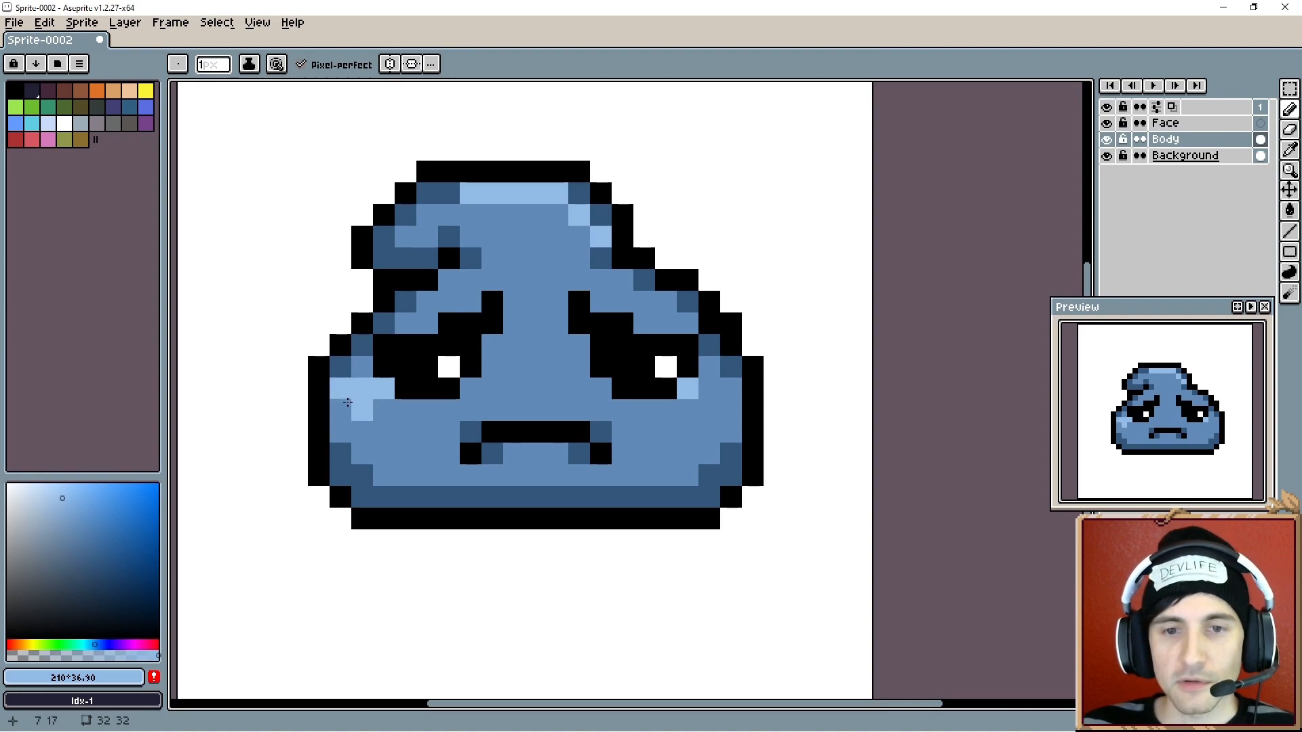
scroll(590, 406, "up", 1)
left_click_drag(387, 400, 455, 400)
scroll(444, 405, "down", 1)
key("i")
left_click(391, 412)
key("b")
left_click(377, 388)
left_click(360, 387)
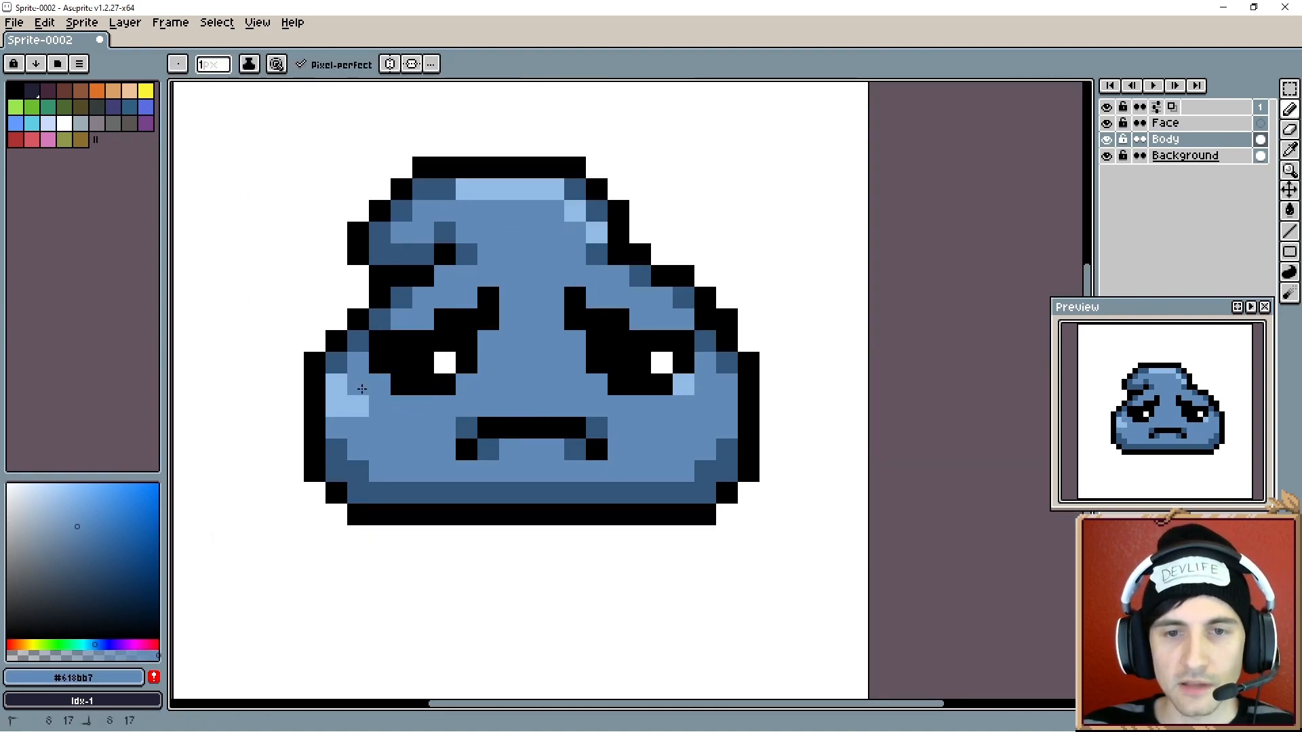
left_click(345, 388)
- Sample the light blue #91bbe6 and add small highlight pixels under the eyes and around the mouth, retouching stray ones
left_click(479, 183, "alt")
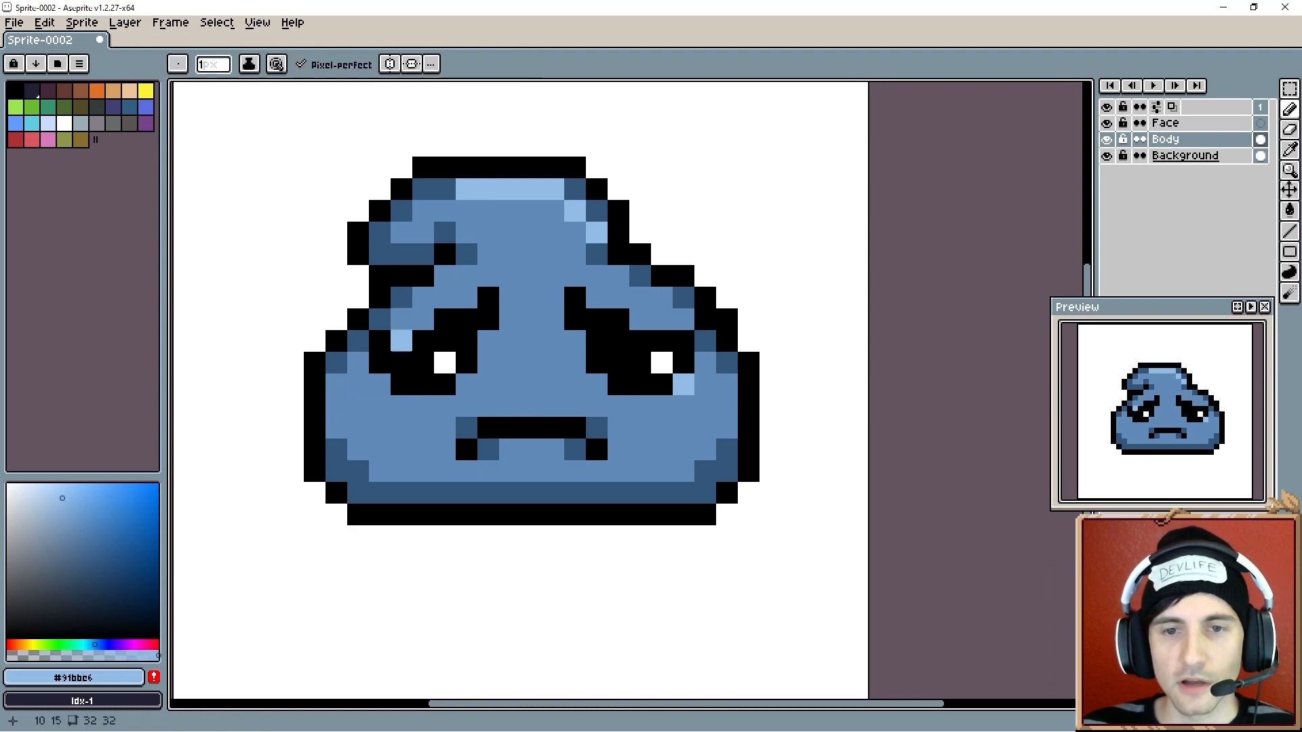
left_click(376, 385)
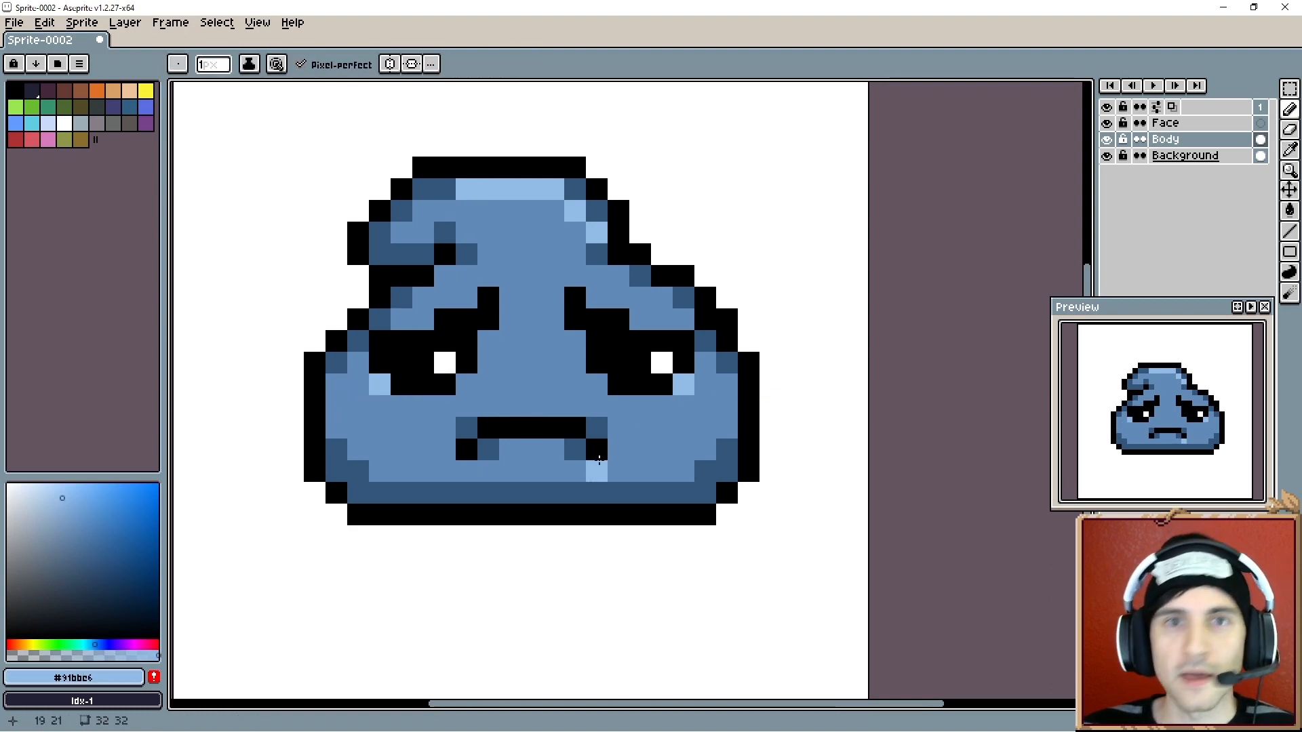
left_click_drag(542, 438, 543, 442)
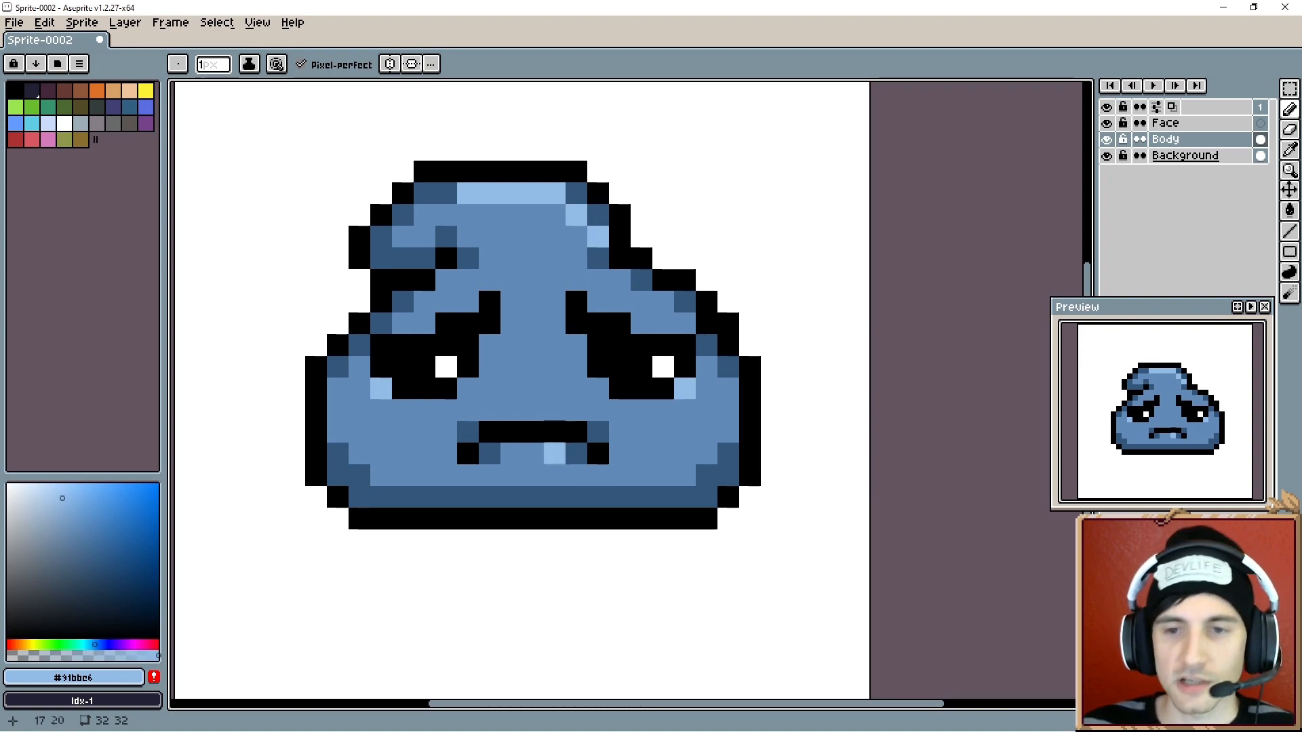
left_click_drag(545, 411, 546, 417)
scroll(541, 408, "up", 1)
scroll(540, 407, "down", 1)
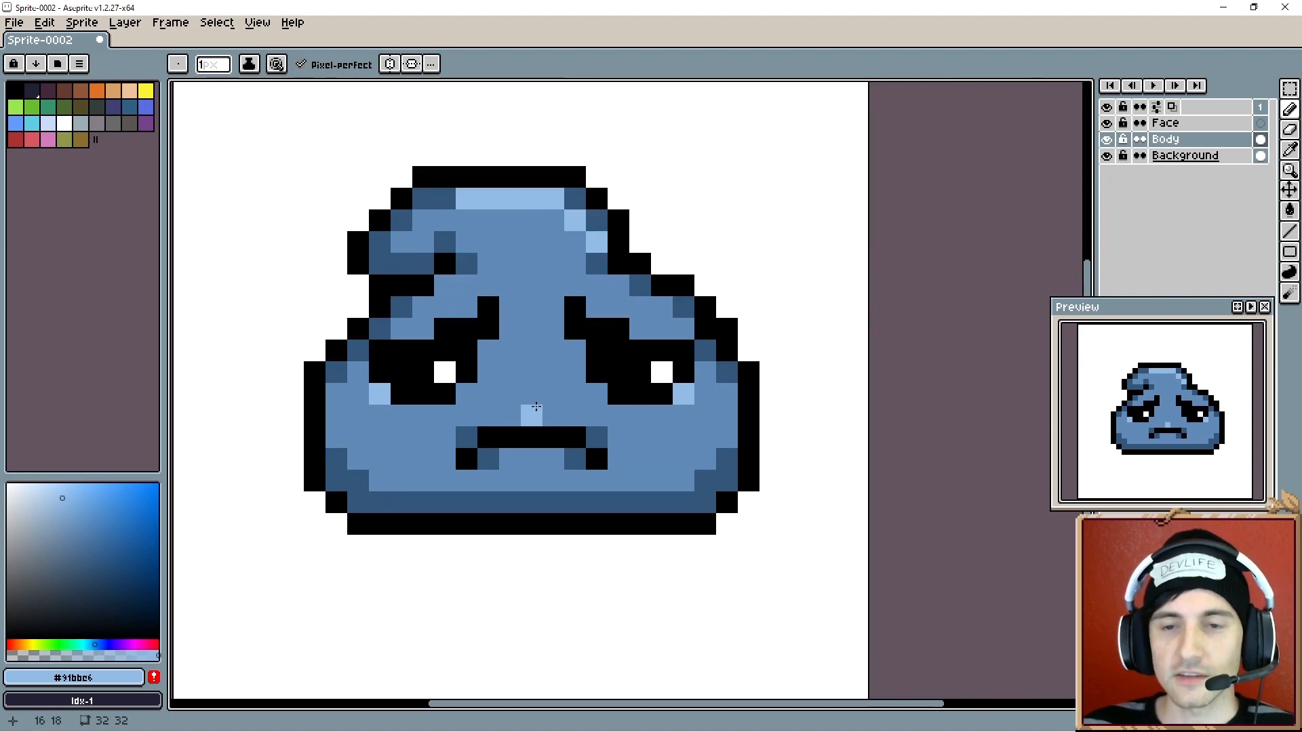
left_click_drag(529, 372, 542, 379)
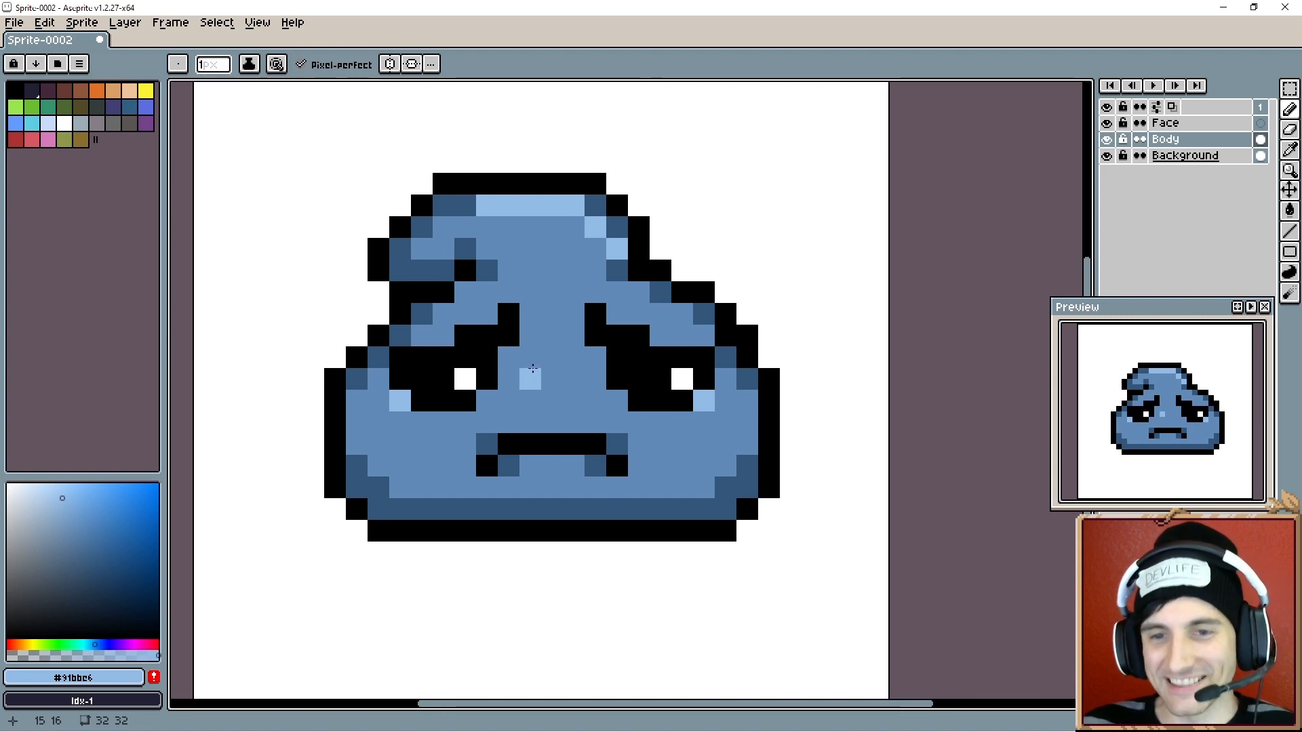
left_click(407, 401, "alt")
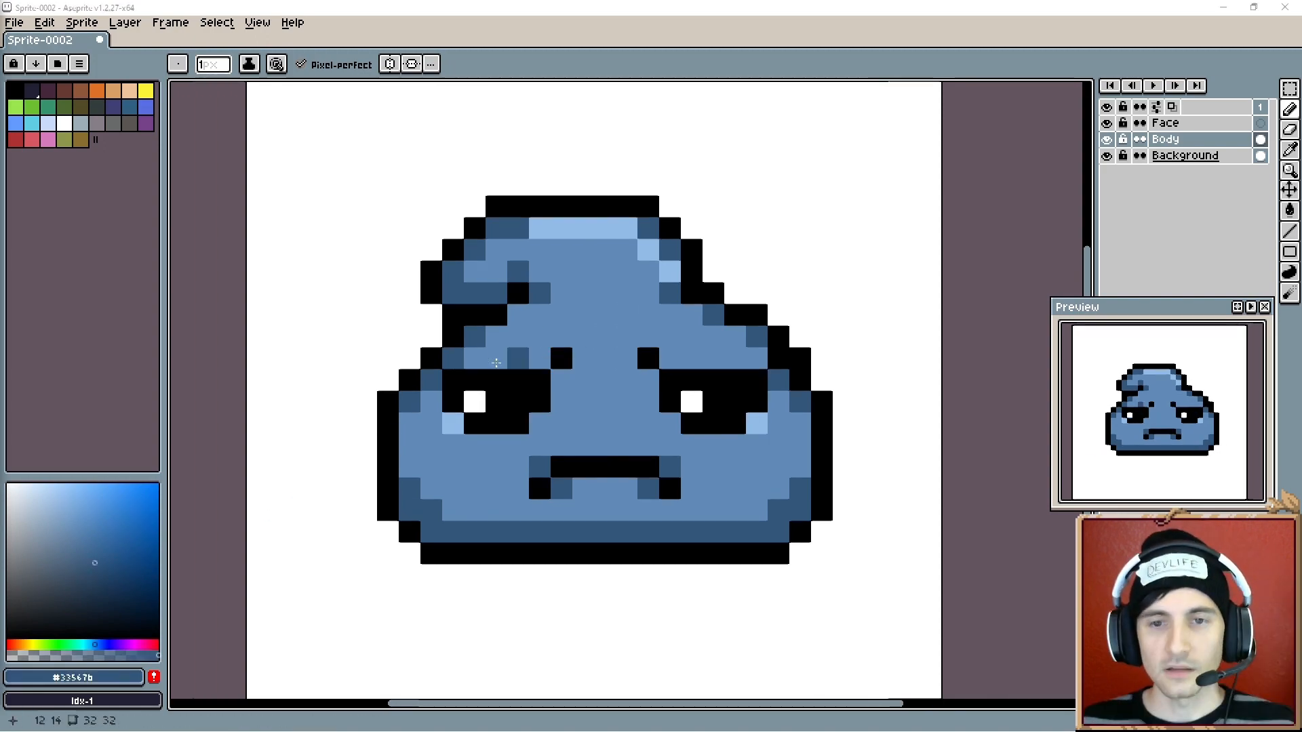
left_click(455, 378)
left_click(756, 379)
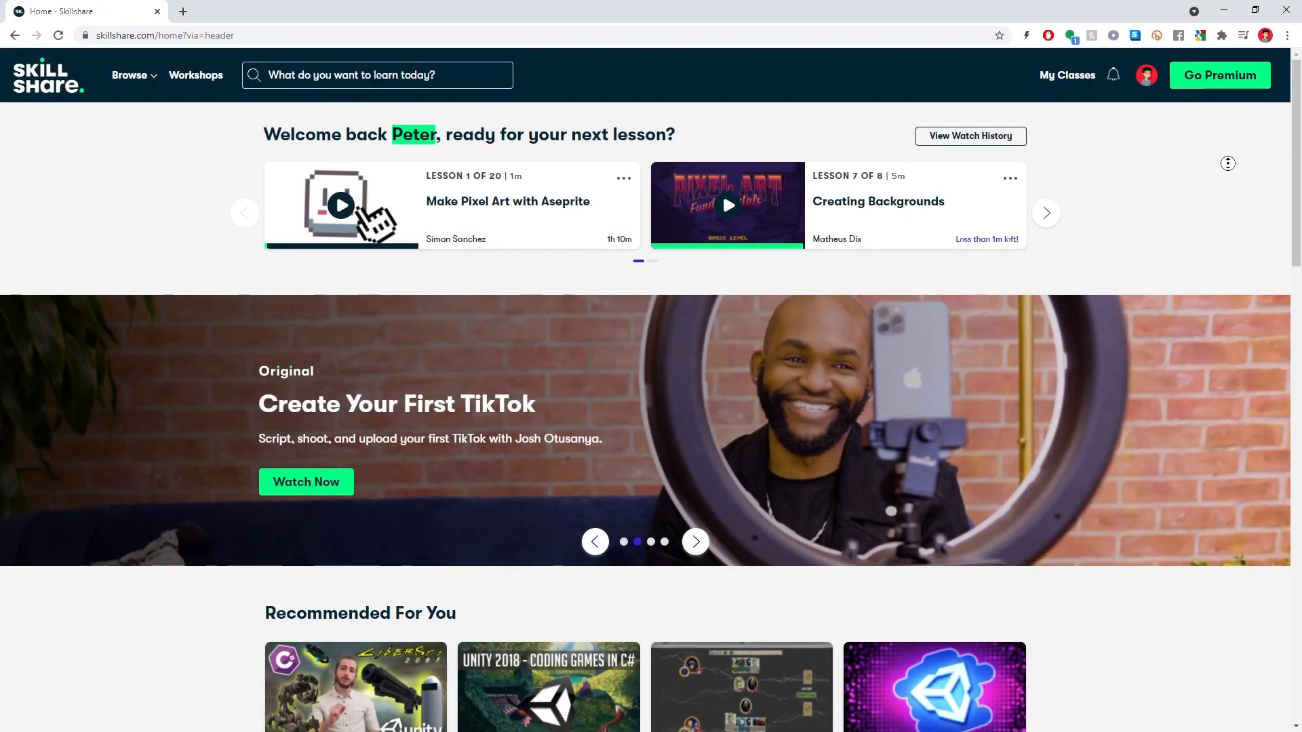
scroll(1228, 168, "down", 1)
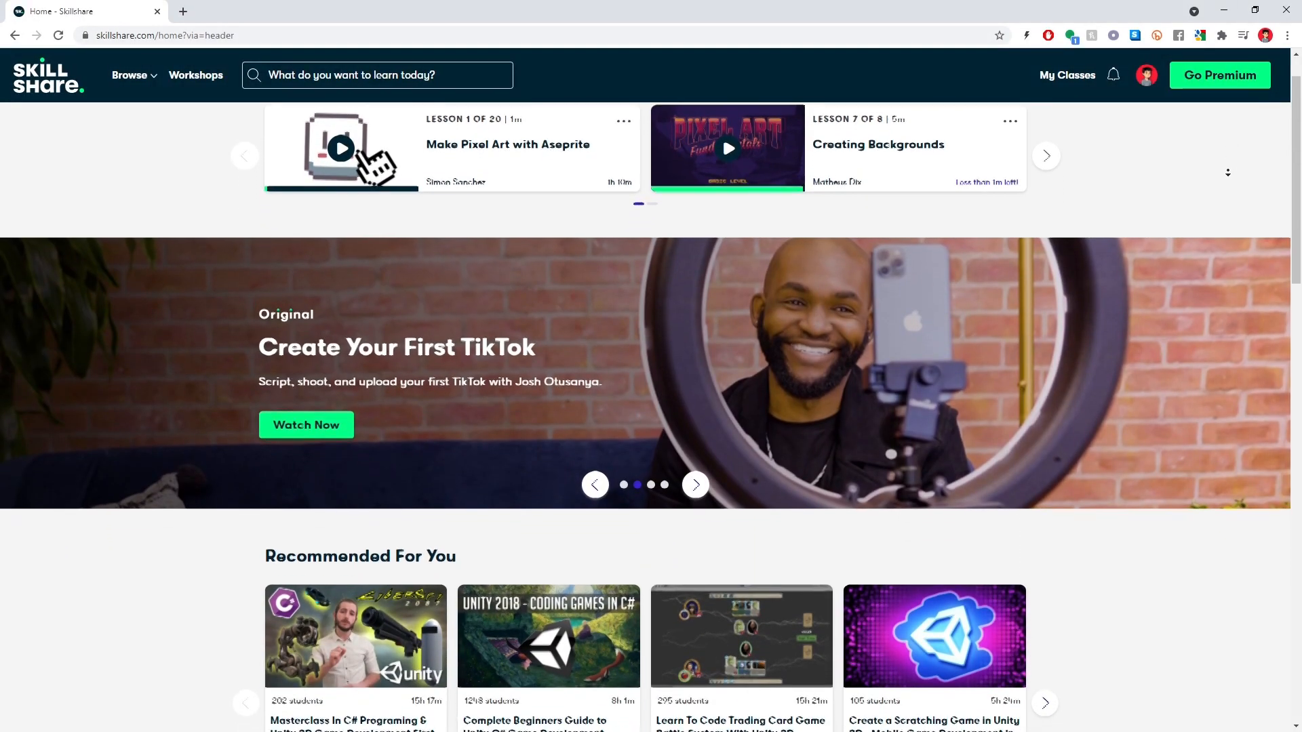
- Scroll through the Skillshare home page's recommended classes and open a class
scroll(1228, 172, "down", 1)
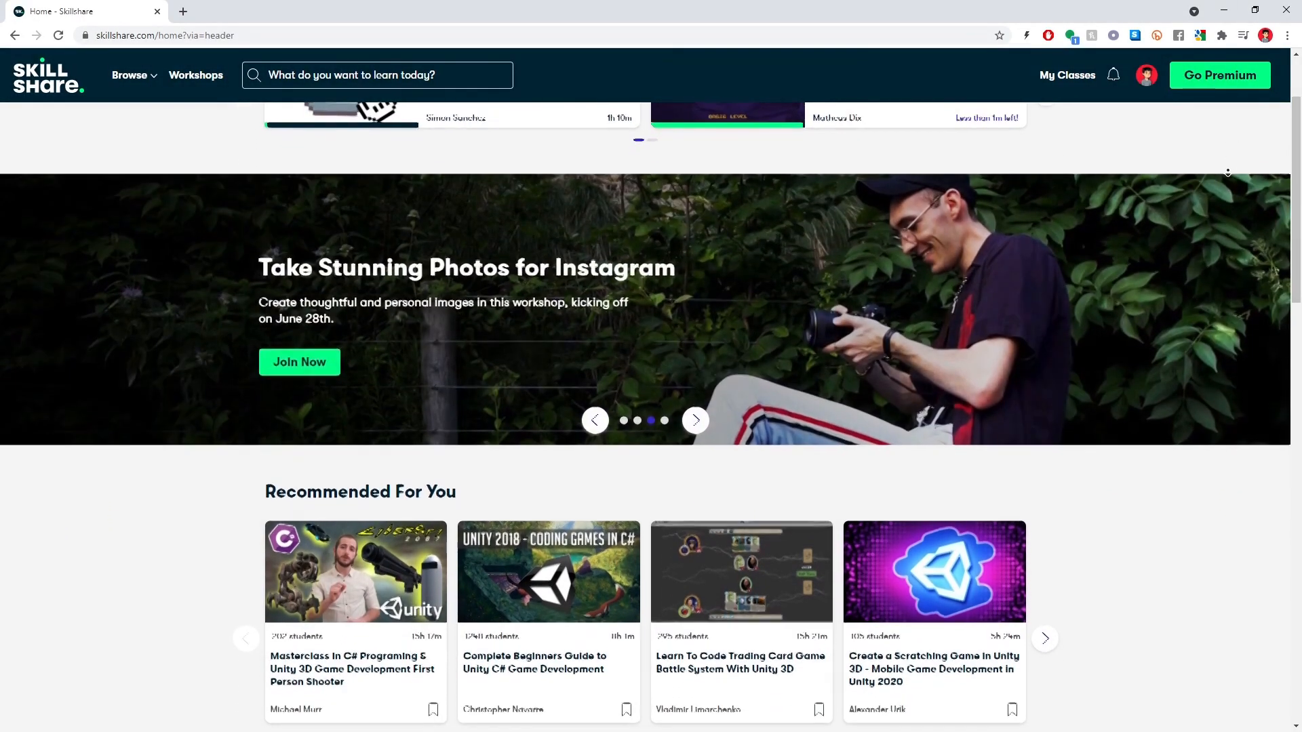
scroll(1227, 172, "down", 1)
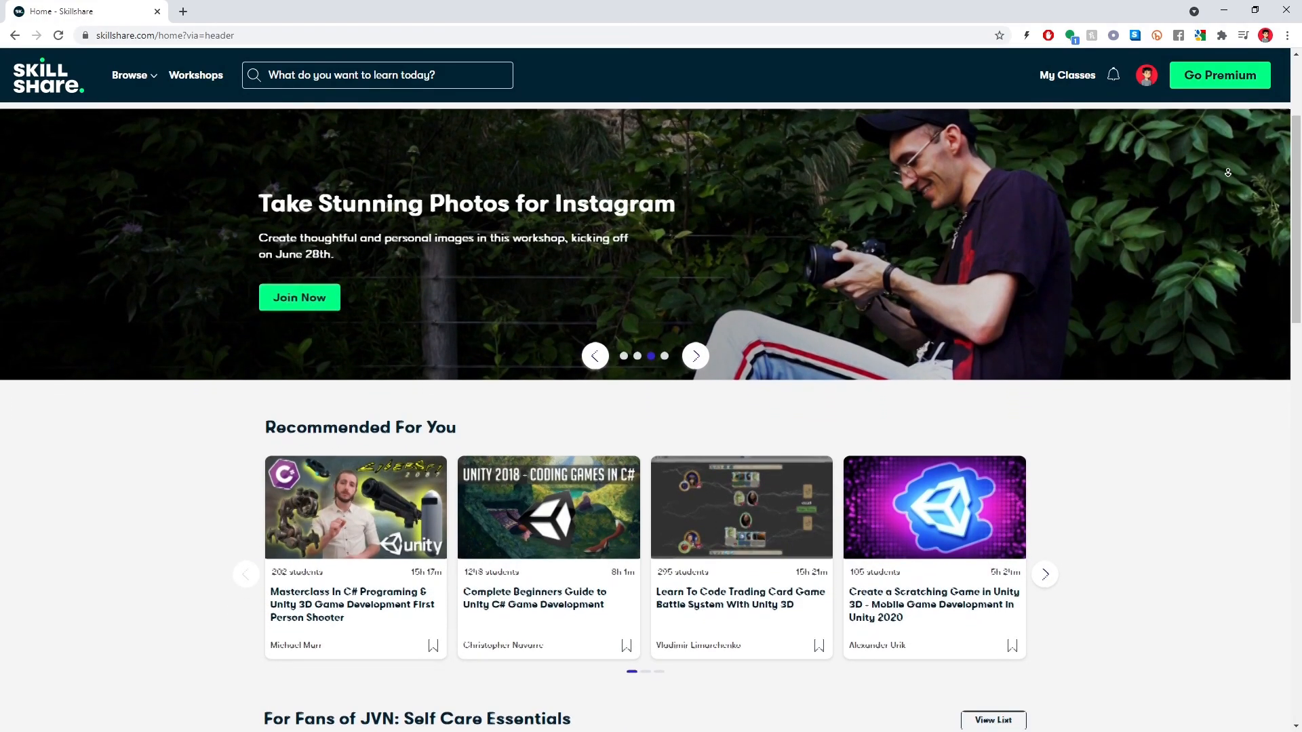
scroll(1228, 172, "down", 1)
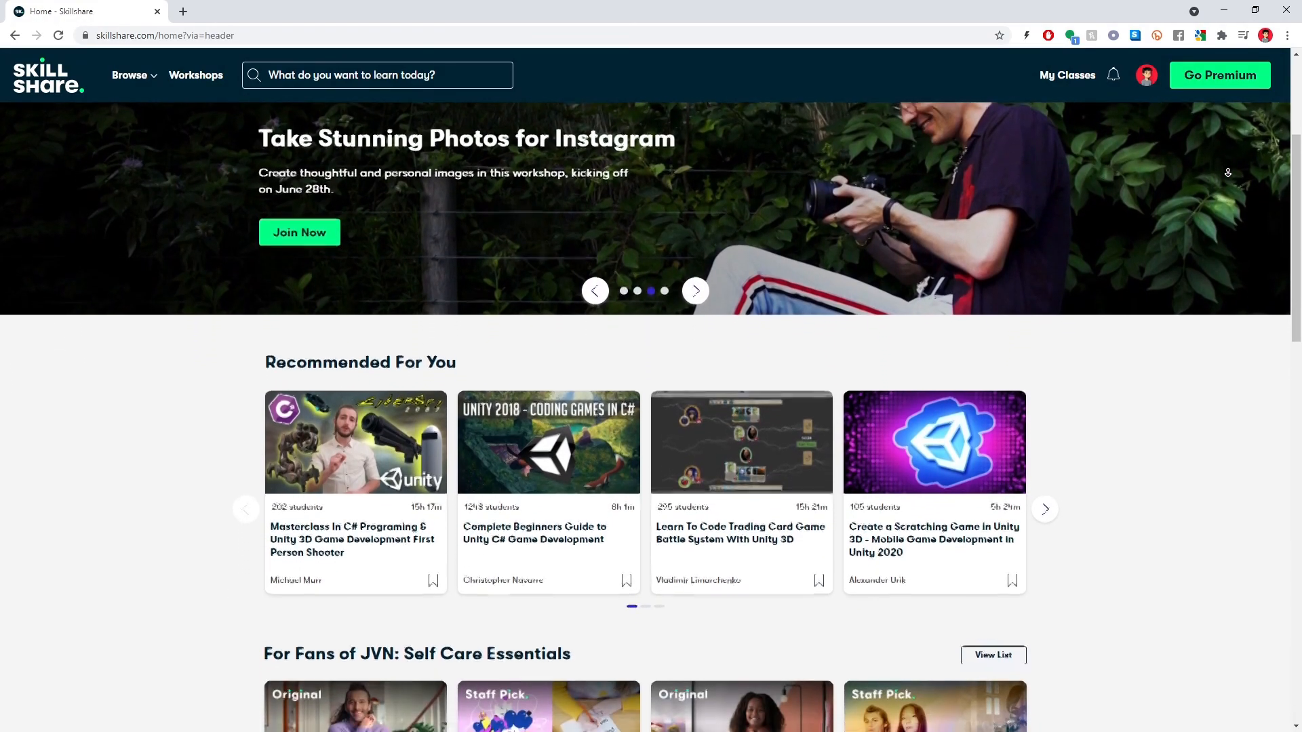
scroll(1227, 173, "down", 1)
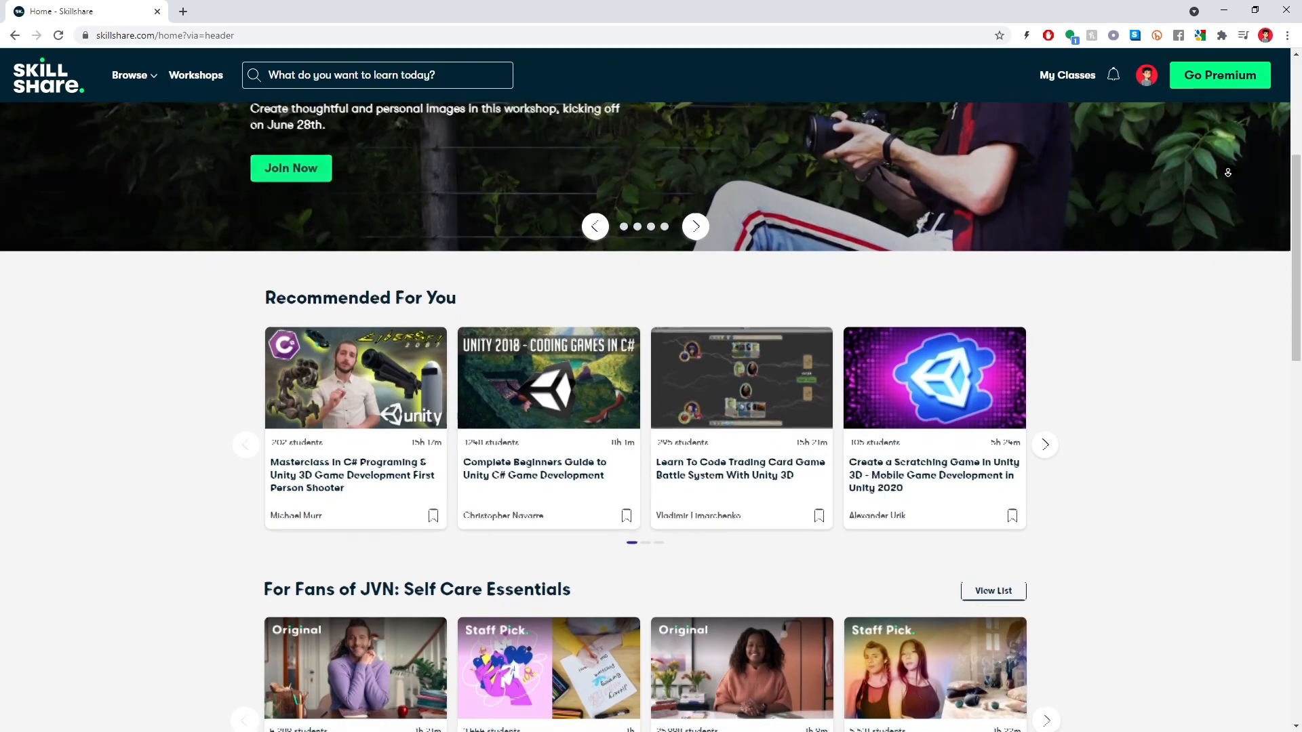
scroll(1228, 172, "down", 1)
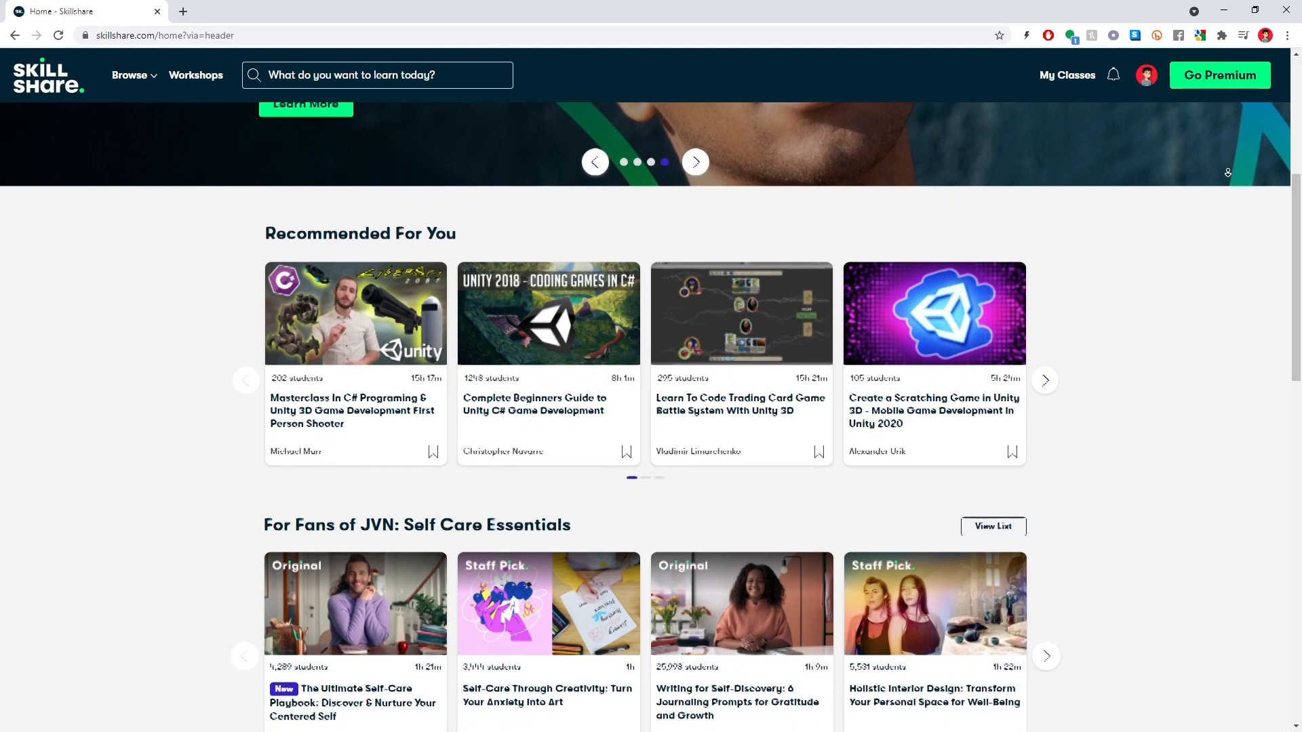
scroll(1227, 172, "down", 1)
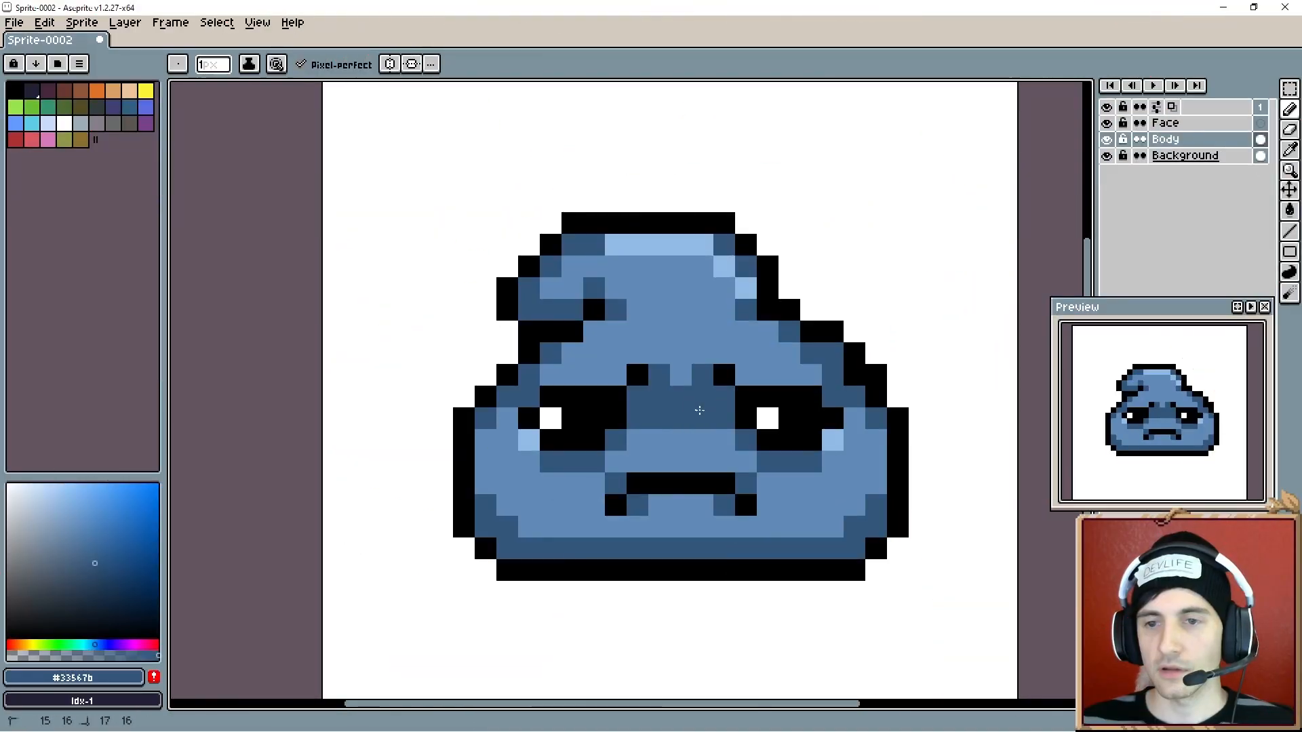
left_click(739, 591)
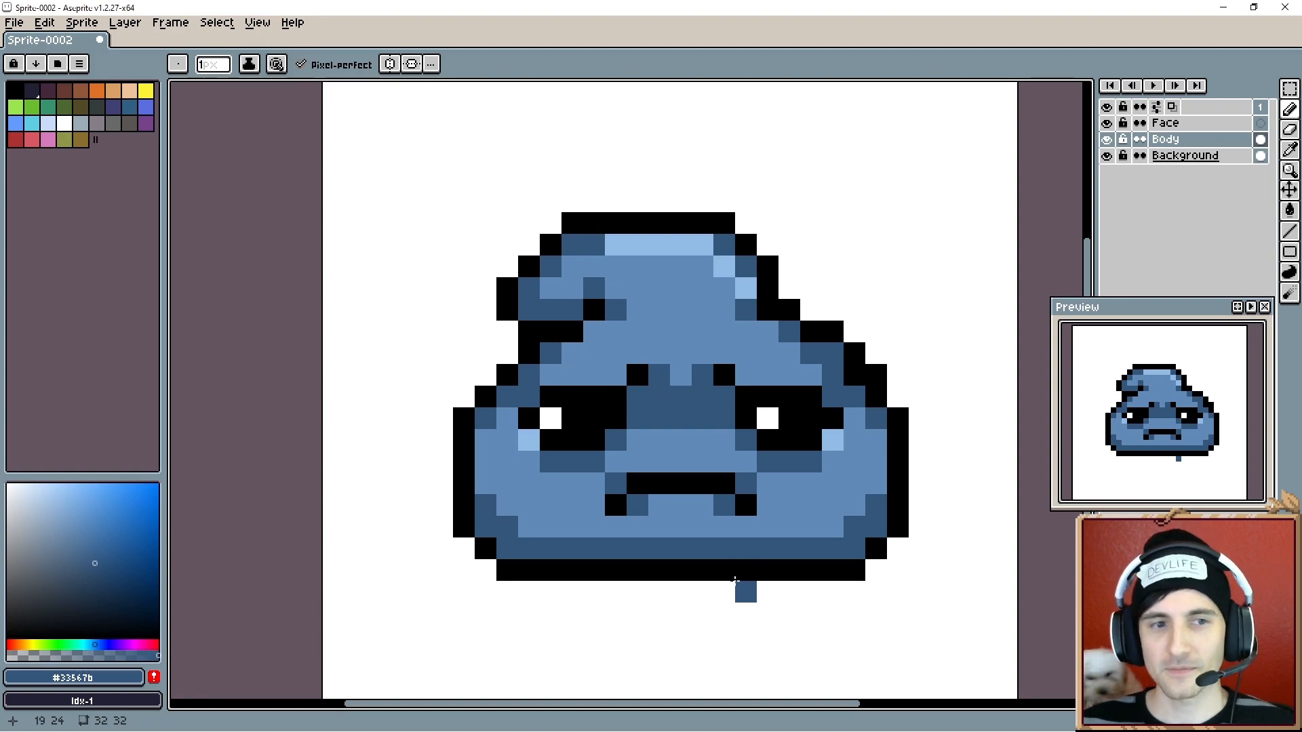
- Sketch a sword shape beside the slime's upper right edge and undo all of its strokes
key("ctrl+z")
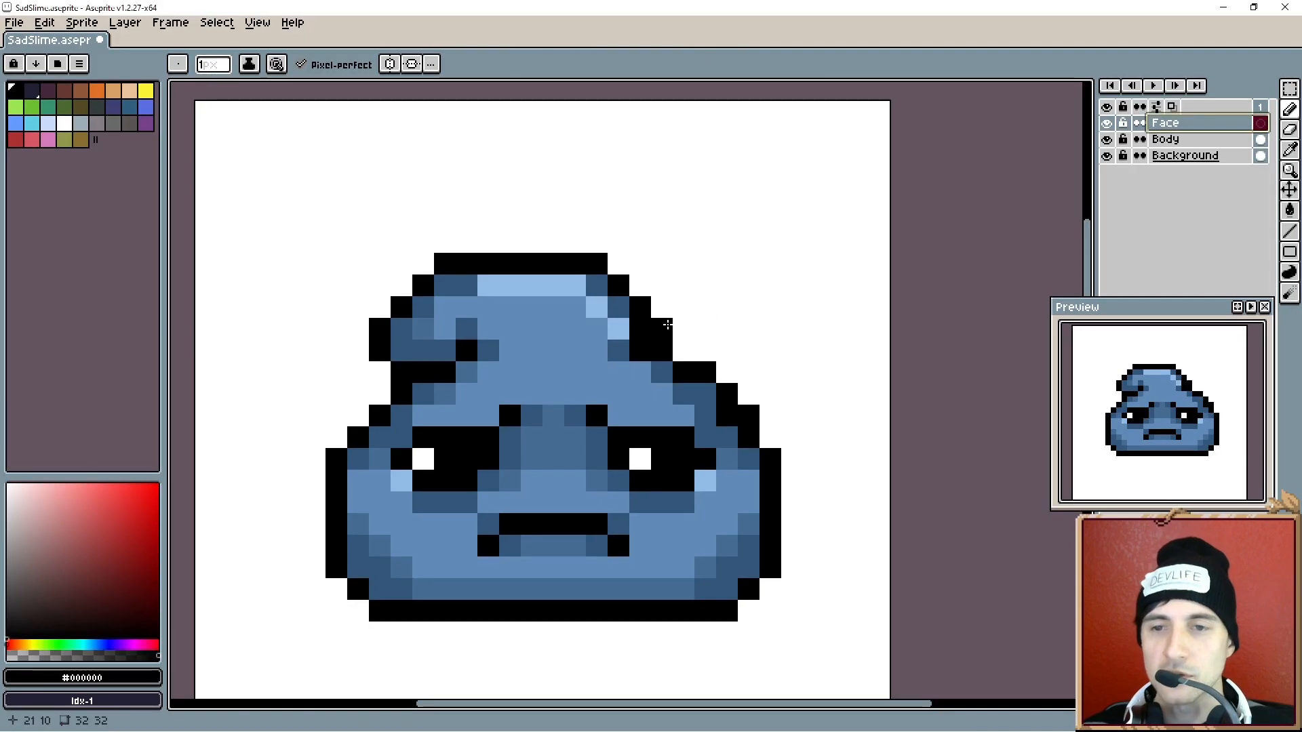
left_click_drag(662, 328, 749, 242)
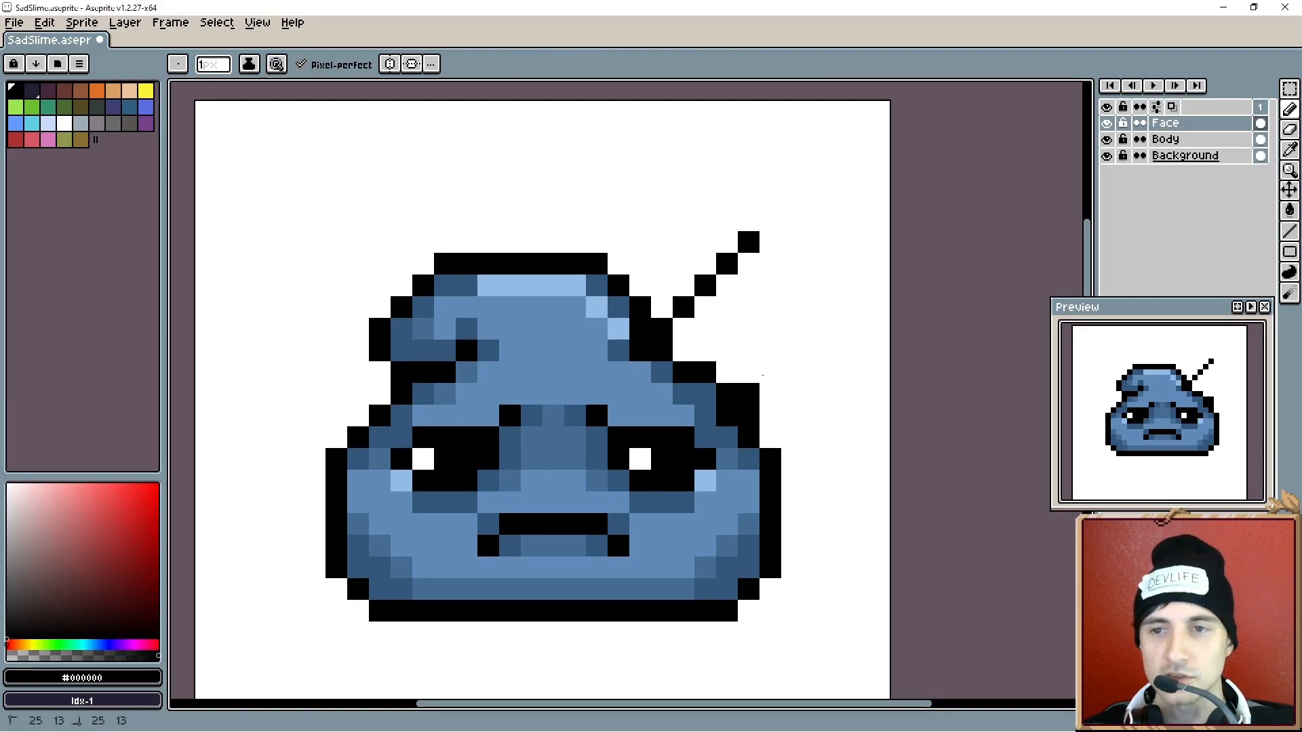
left_click_drag(748, 394, 814, 329)
mouse_move(683, 198)
left_mouse_down()
mouse_move(838, 336)
mouse_move(865, 377)
mouse_move(726, 176)
mouse_move(744, 220)
mouse_move(832, 294)
left_mouse_up()
left_click_drag(705, 196, 839, 354)
mouse_move(835, 263)
left_mouse_down()
mouse_move(857, 221)
mouse_move(856, 243)
mouse_move(861, 200)
mouse_move(878, 215)
left_mouse_up()
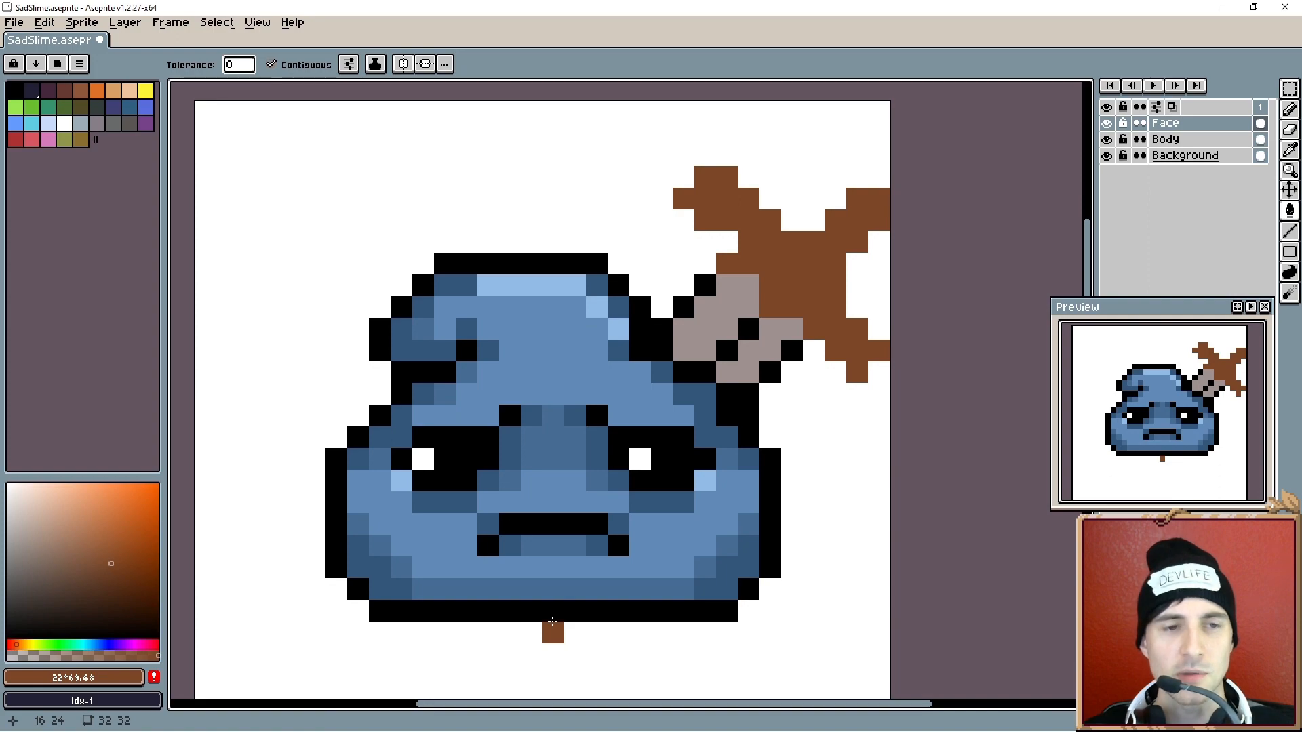
key("ctrl+z")
key("ctrl+z")
key("ctrl+z")
key("ctrl+z")
key("ctrl+z")
key("ctrl+z")
key("ctrl+z")
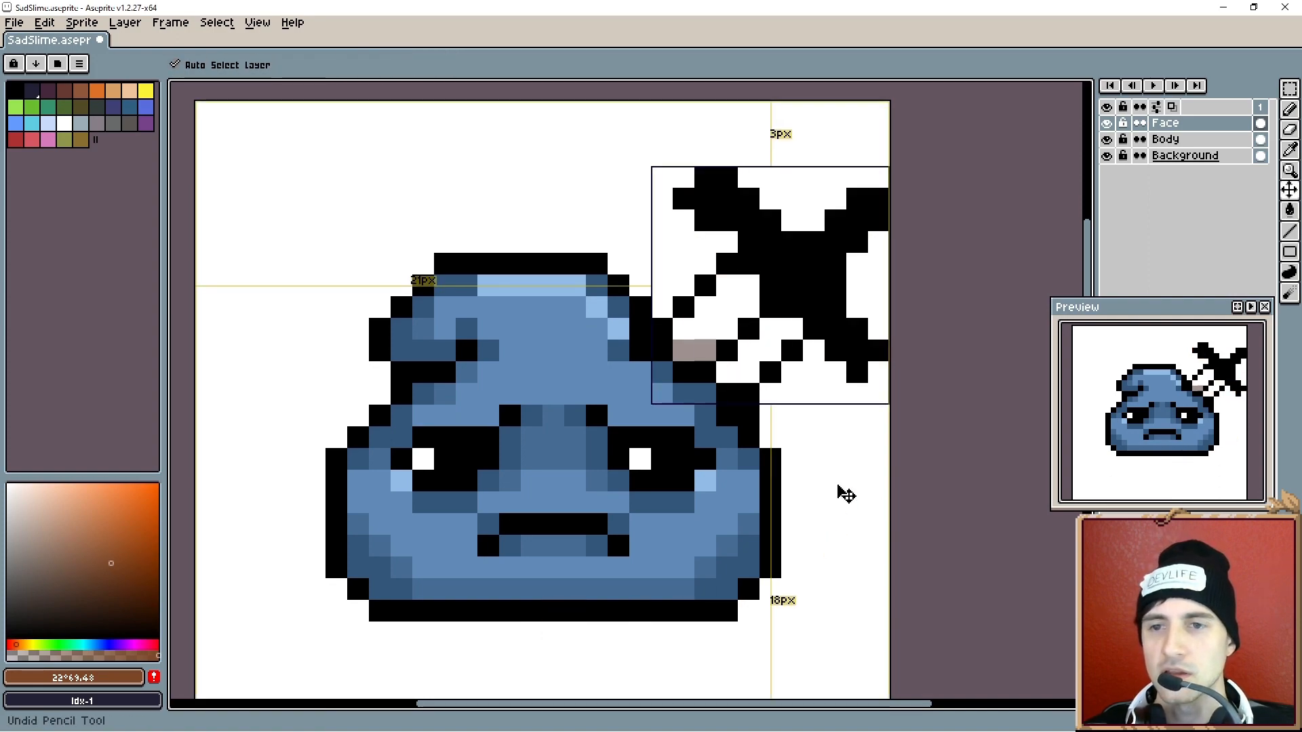
key("ctrl+z")
key("ctrl+z")
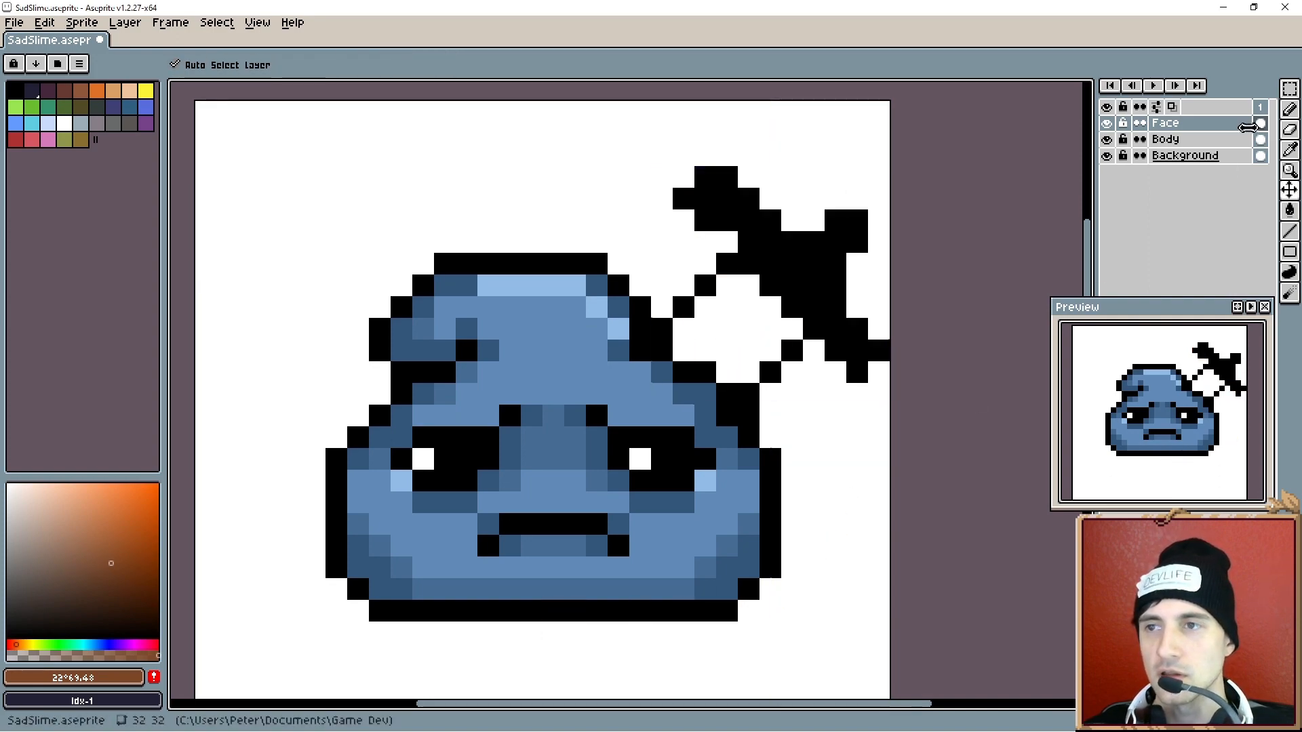
- Delete the Face layer
left_click(1178, 139)
left_click(1175, 126)
key("Delete")
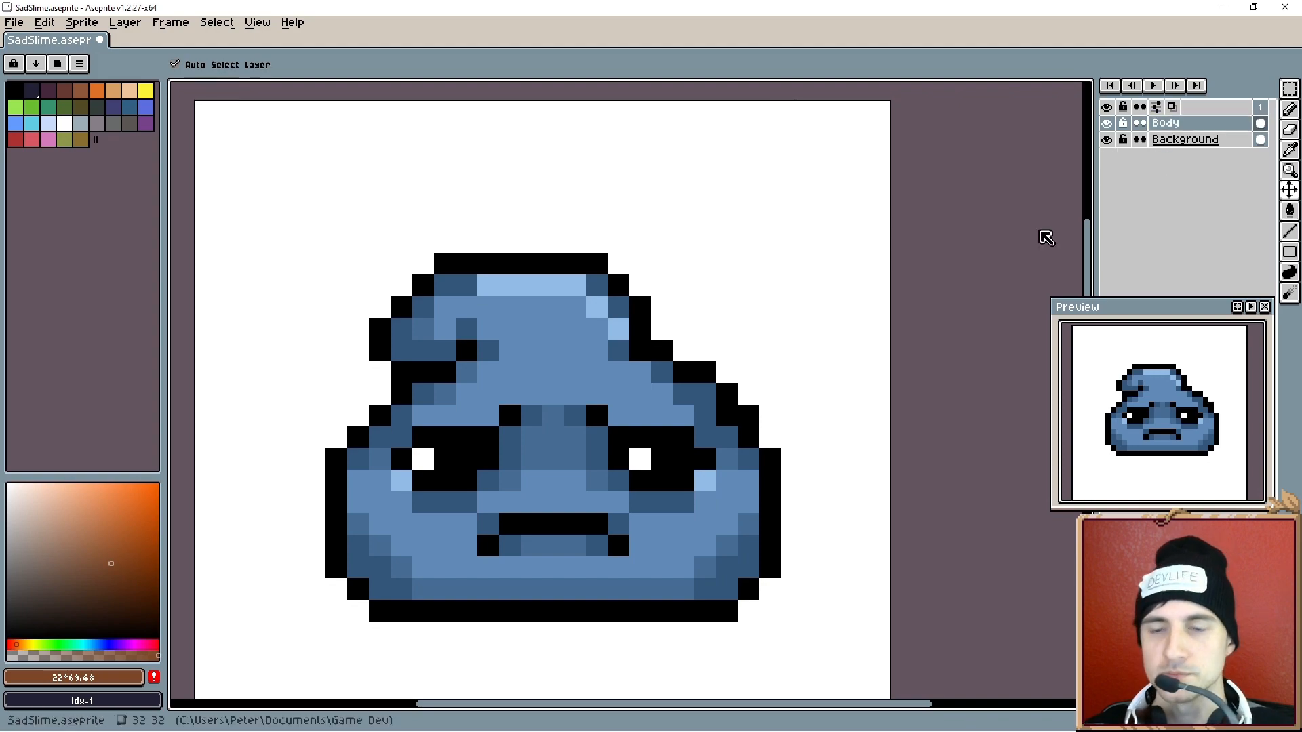
- Sample black to retouch pixels near the slime's right eye, then sample the dark blue #33567b
key("i")
left_click(506, 263)
key("b")
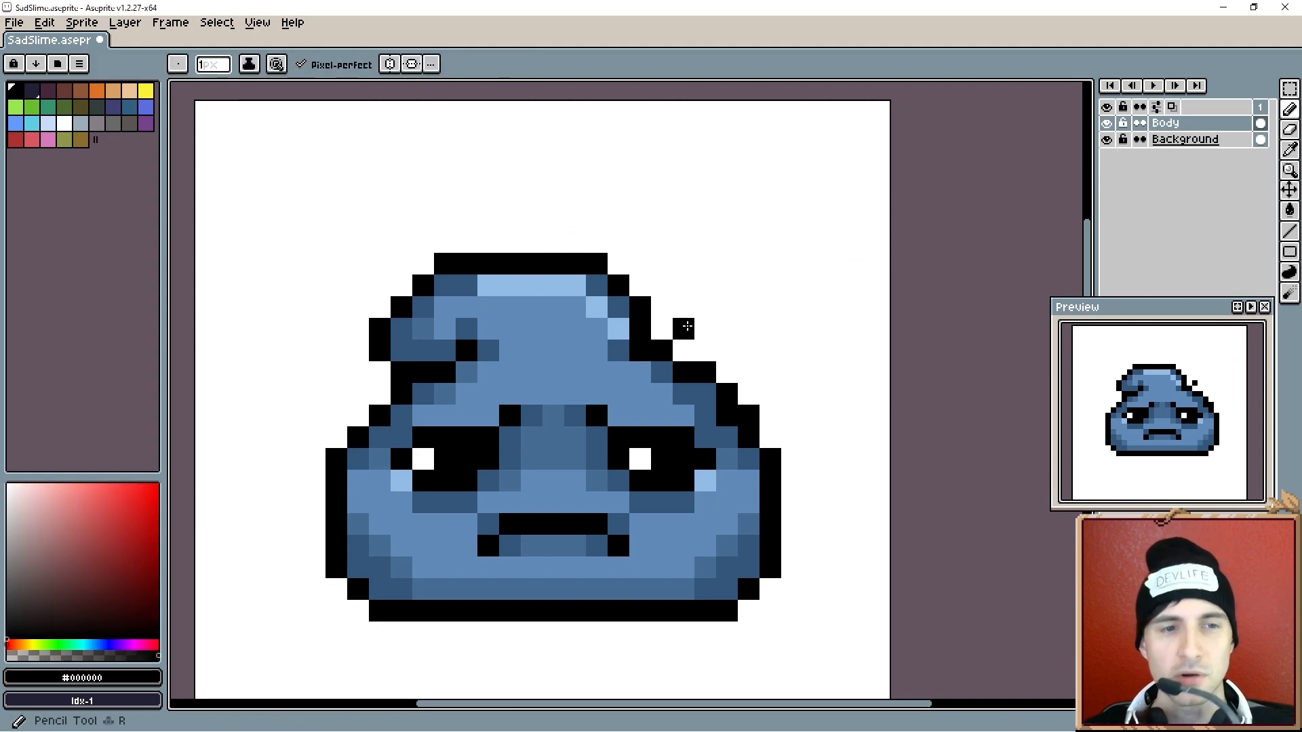
mouse_move(634, 460)
left_mouse_down()
mouse_move(626, 431)
mouse_move(643, 481)
left_mouse_up()
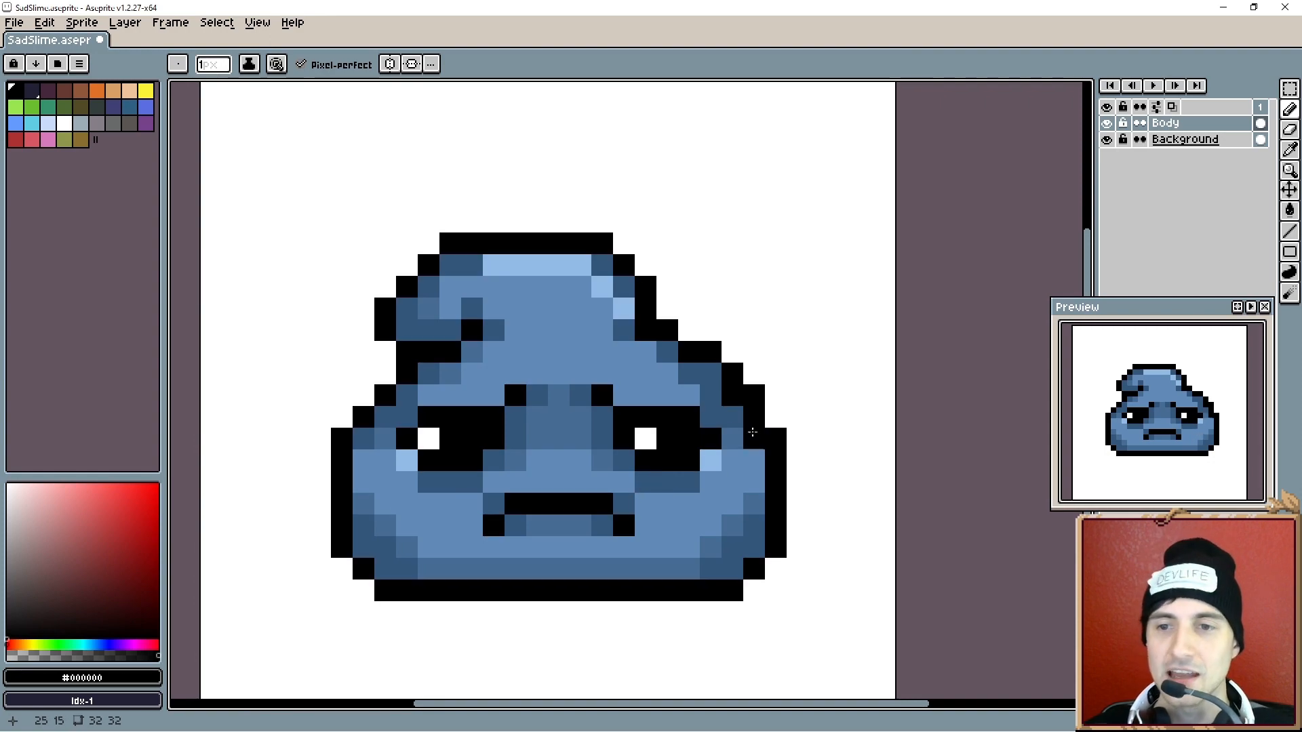
key("i")
left_click(715, 406)
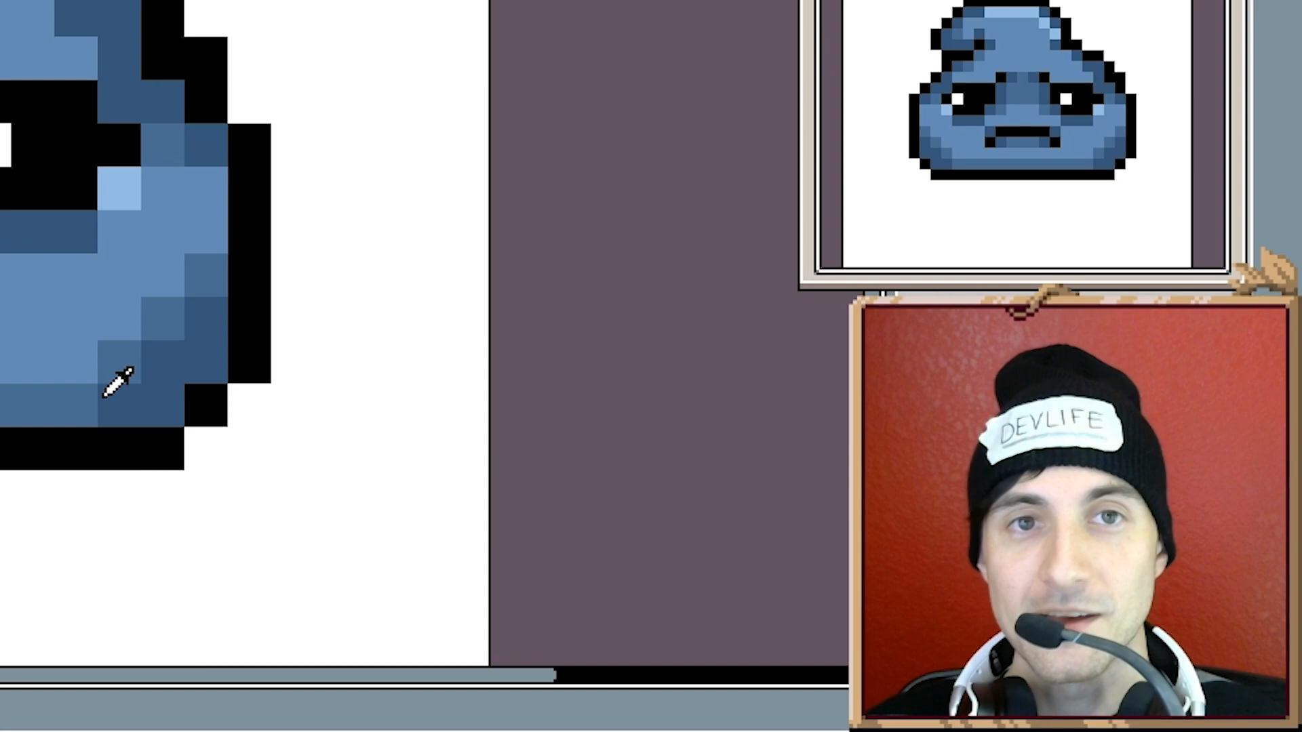
key("b")
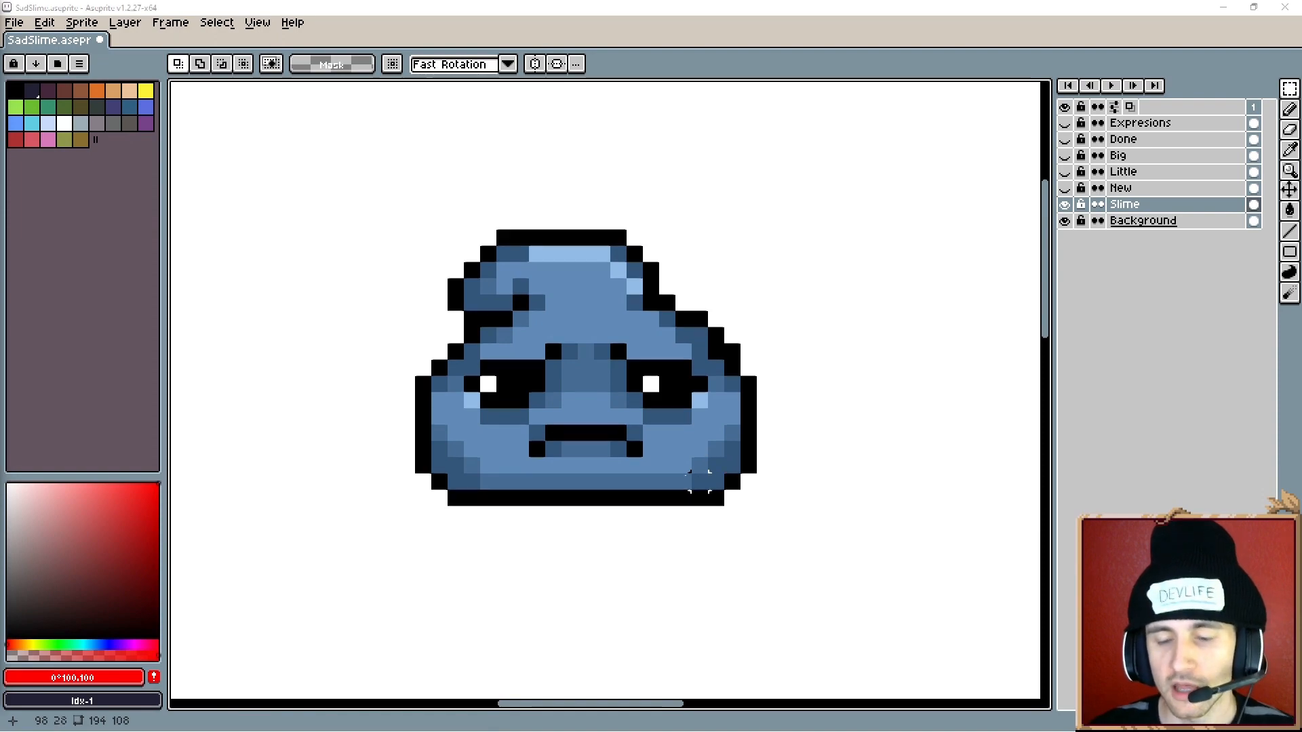
- Pan and zoom around the sprite sheet to examine the slime variations on the Slime layer
scroll(699, 481, "down", 3)
left_click_drag(656, 461, 656, 523)
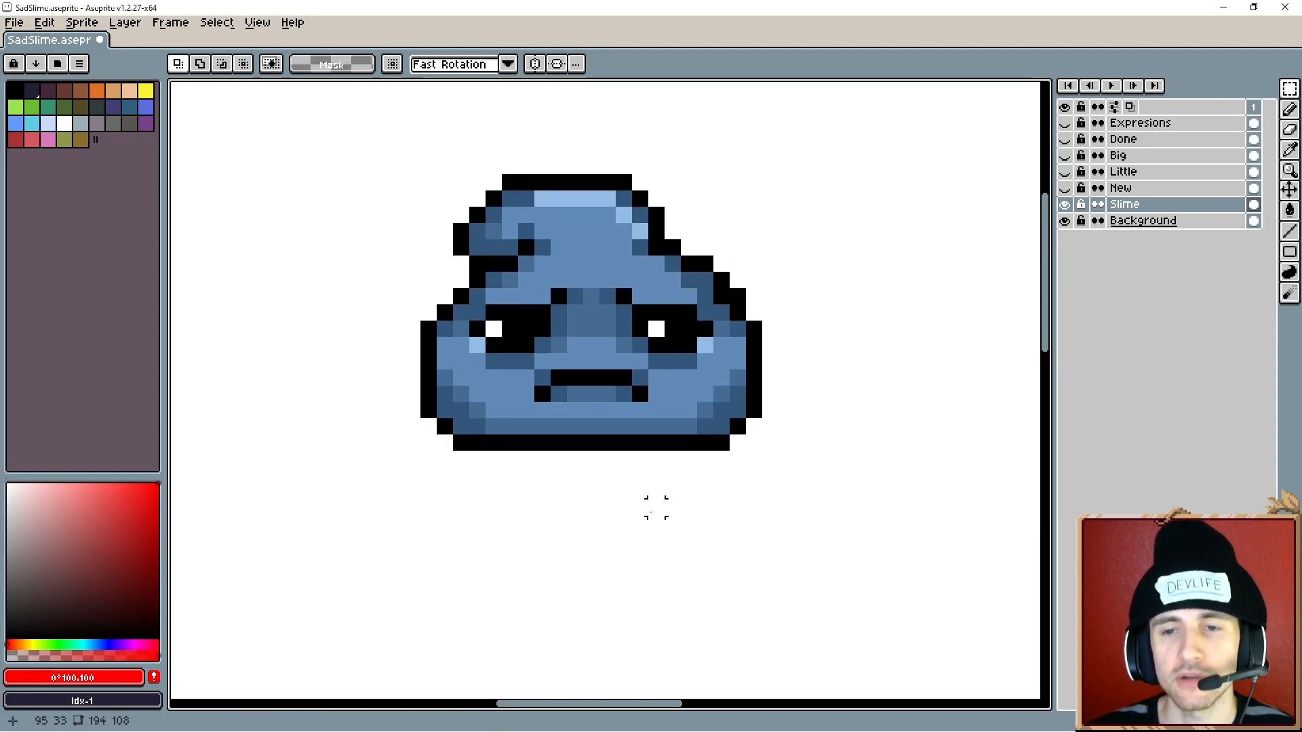
scroll(591, 491, "down", 1)
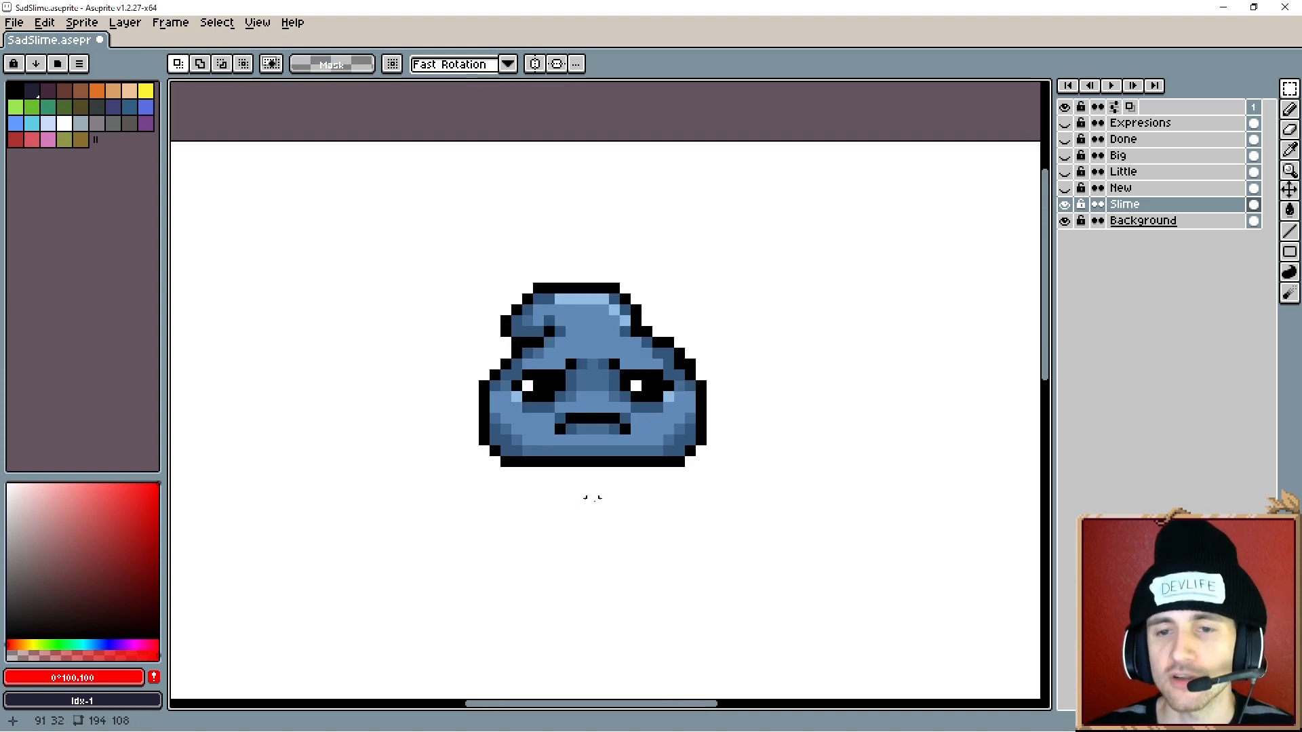
scroll(594, 498, "down", 1)
left_click_drag(619, 554, 714, 279)
left_click_drag(613, 362, 688, 317)
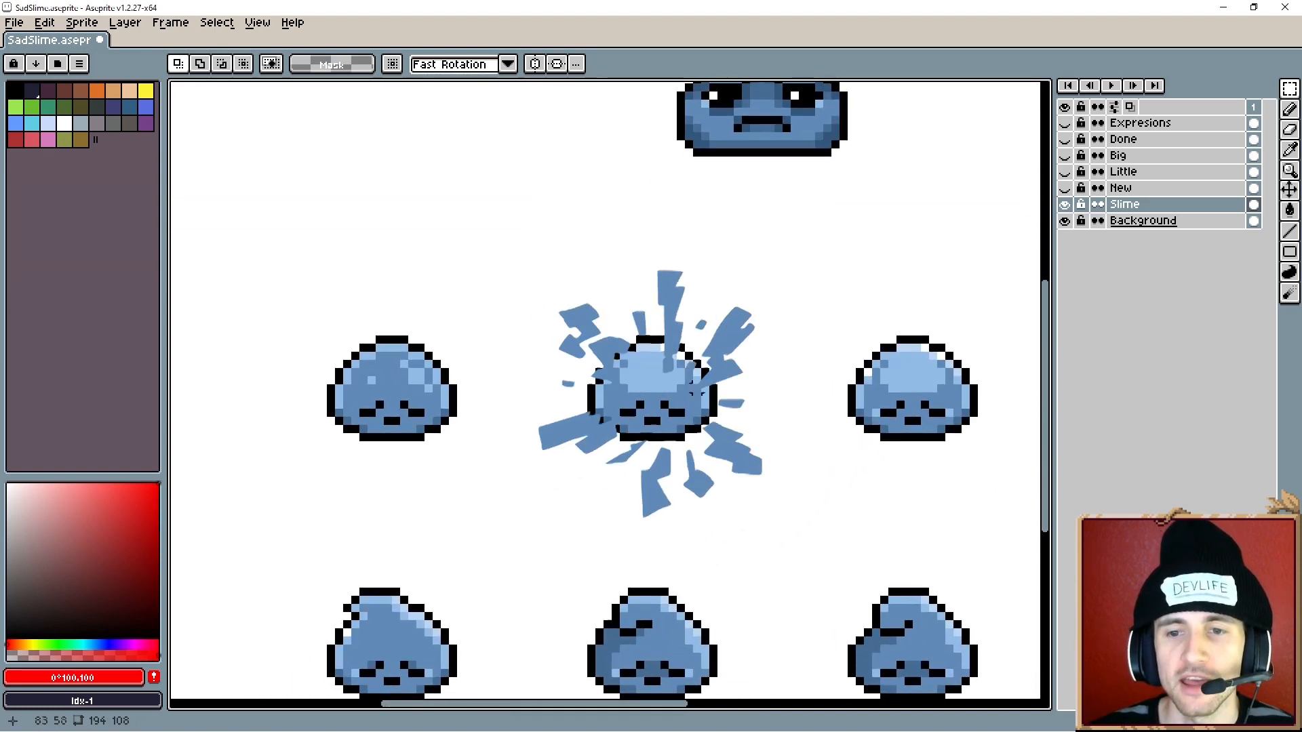
left_click_drag(761, 469, 747, 440)
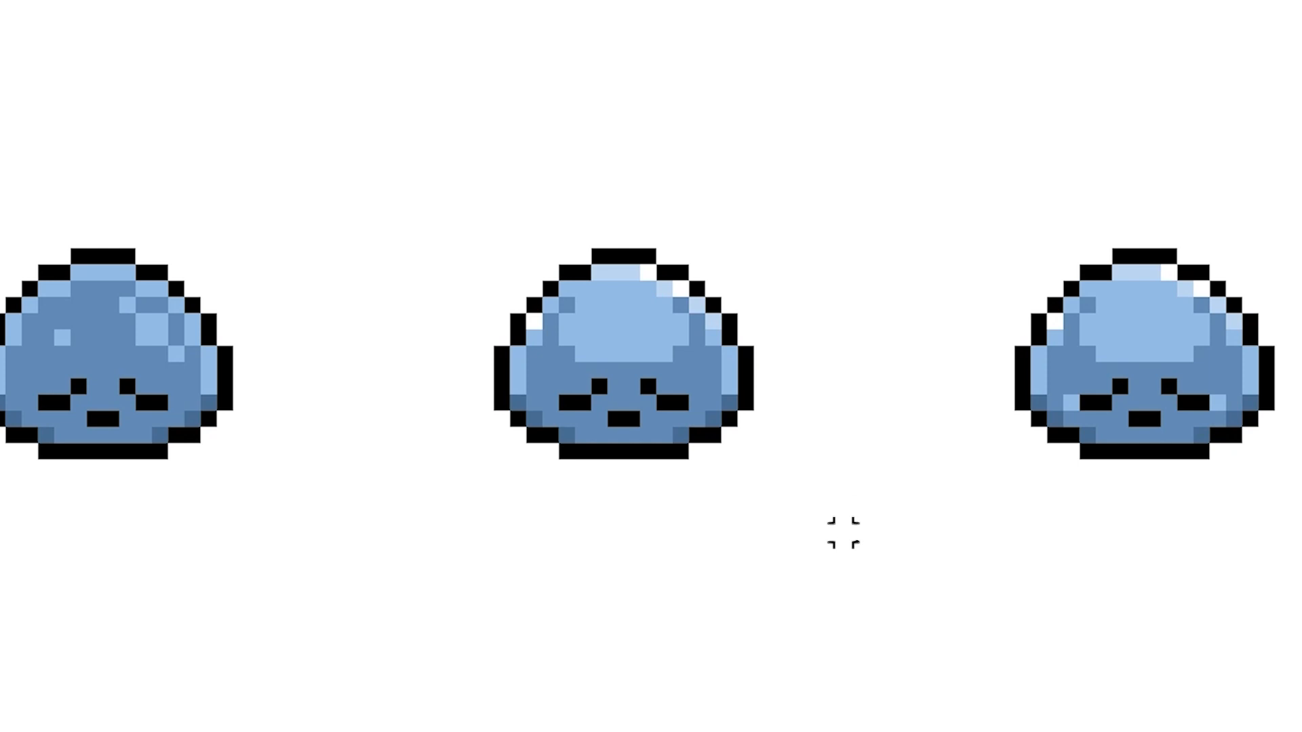
scroll(685, 439, "down", 1)
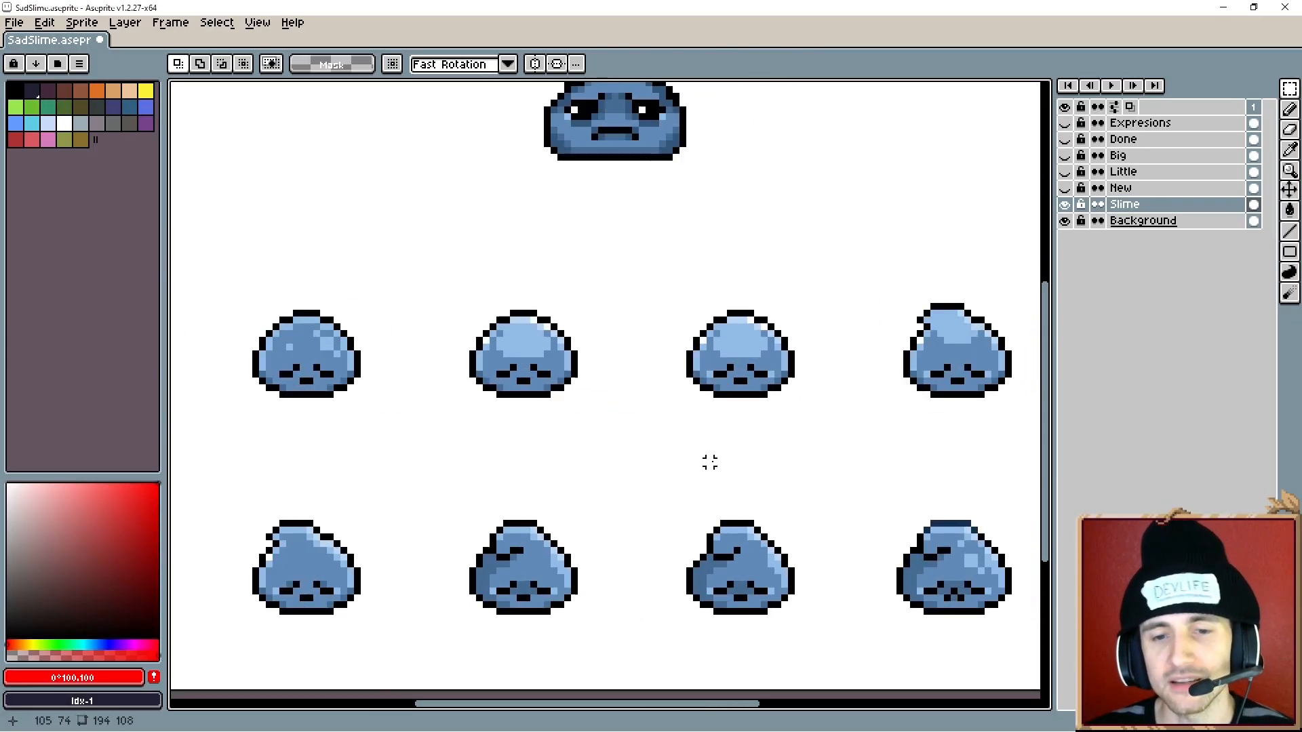
left_click_drag(714, 369, 712, 548)
scroll(666, 255, "up", 2)
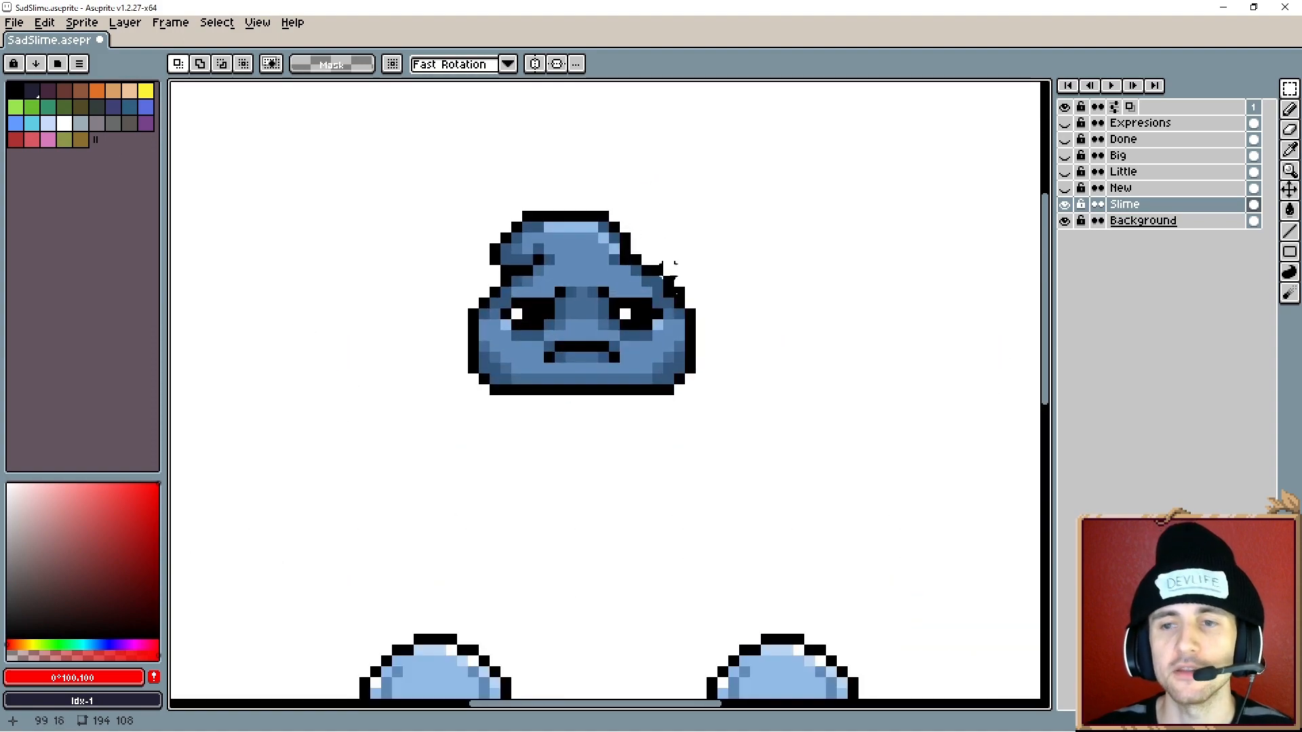
- Toggle layer visibility to compare the slime versions on the New and Little layers
left_click(1065, 204)
left_click(1064, 187)
scroll(752, 430, "down", 1)
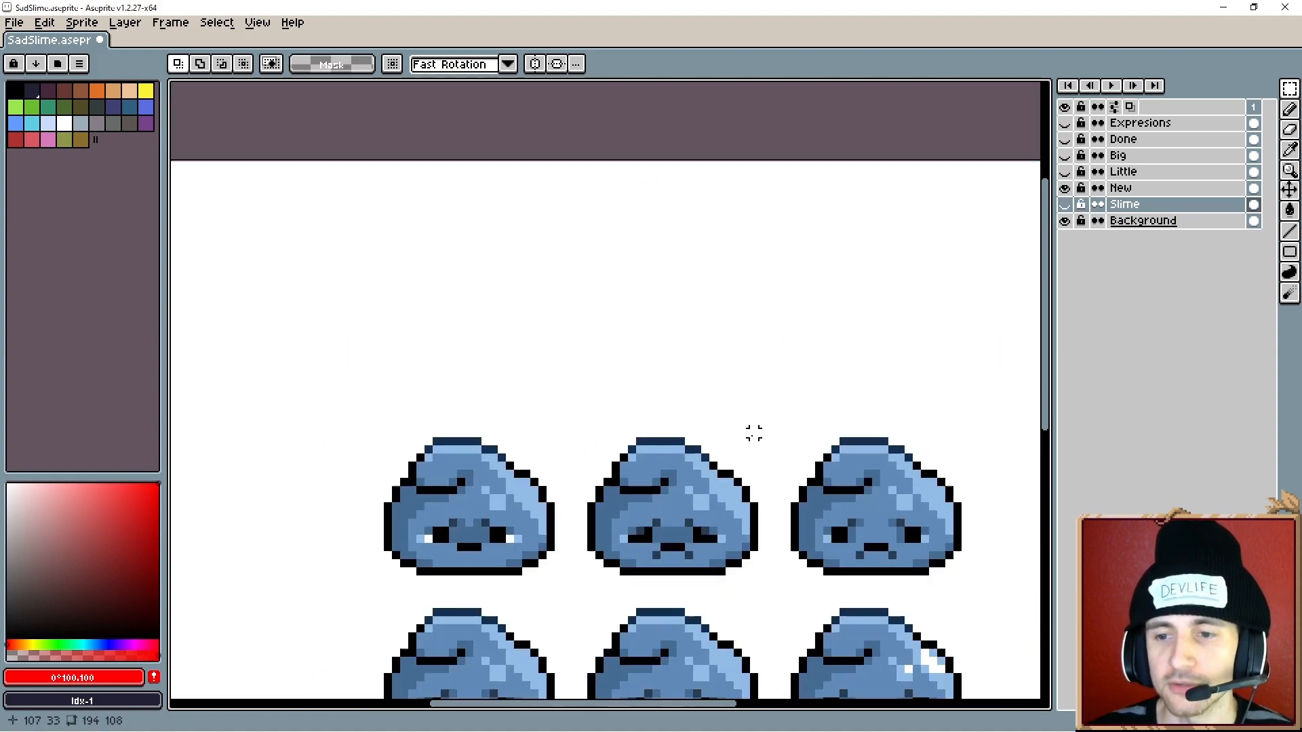
left_click_drag(766, 493, 733, 386)
left_click_drag(828, 494, 788, 400)
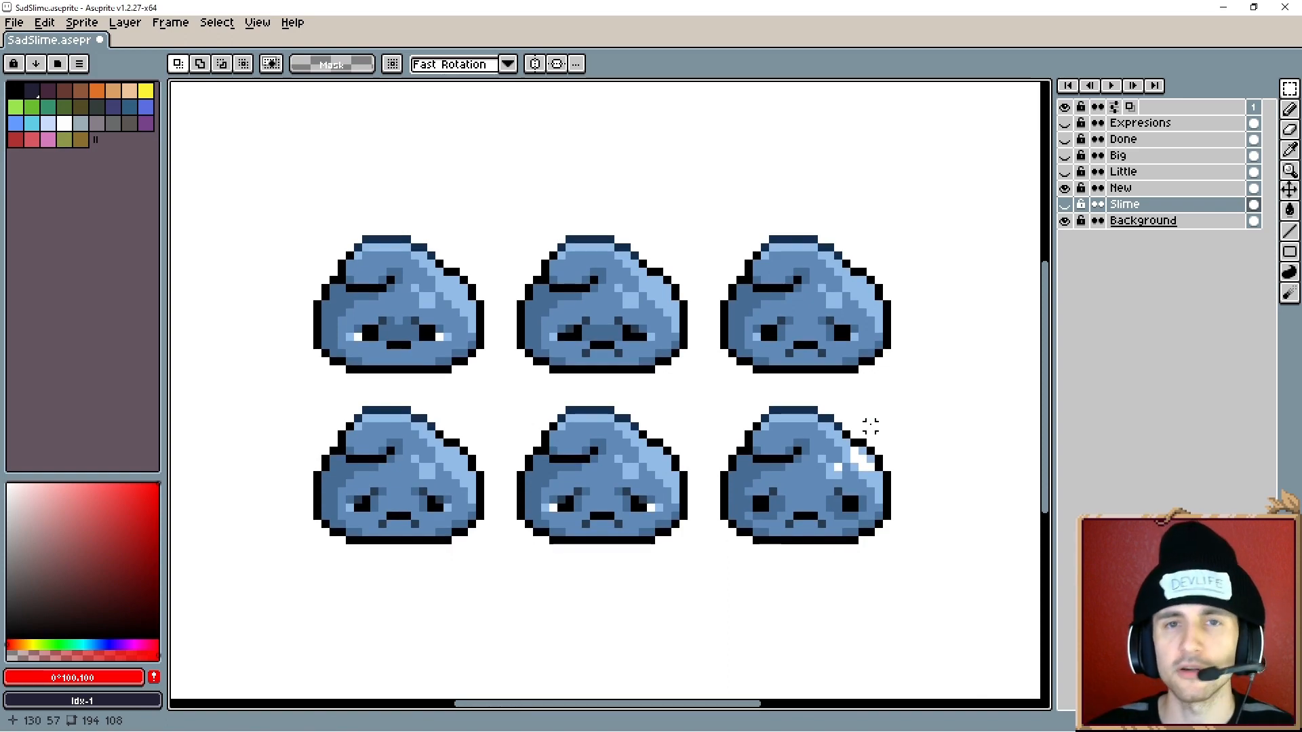
left_click(1064, 188)
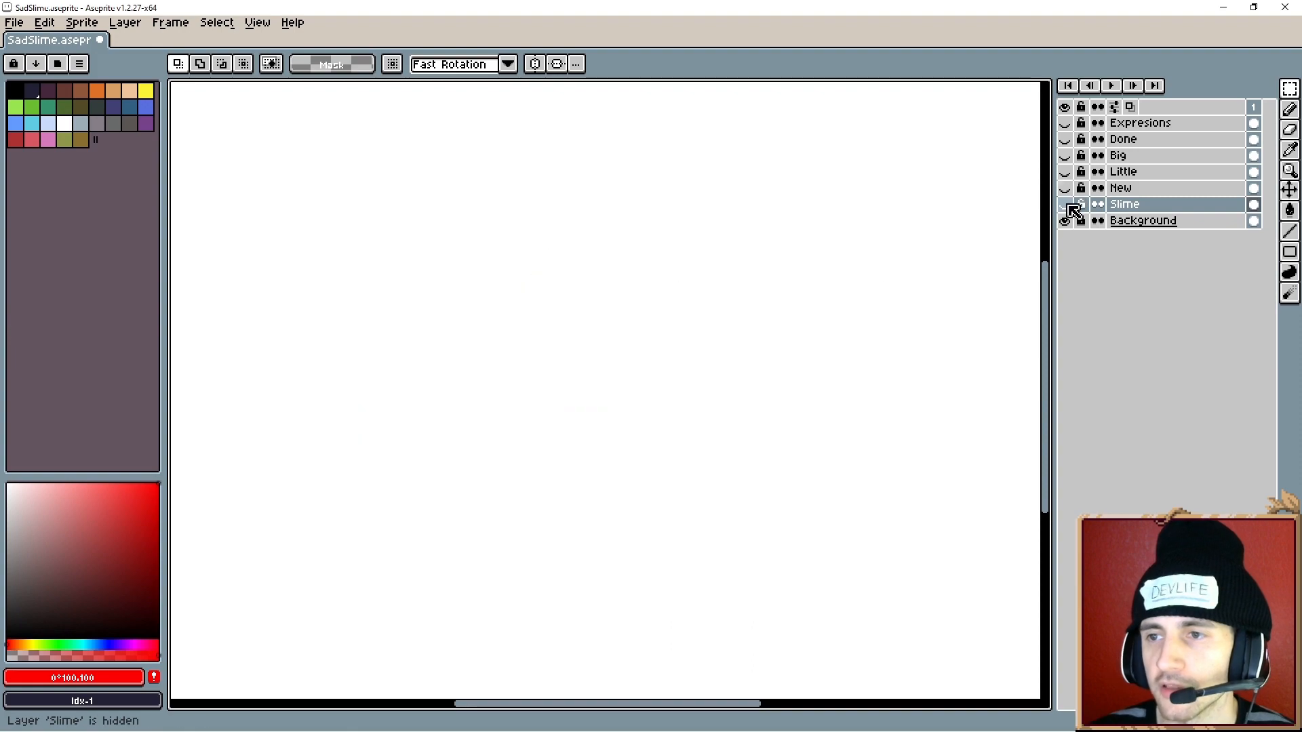
left_click(1064, 204)
left_click_drag(577, 509, 625, 502)
left_click(1065, 205)
left_click(1068, 190)
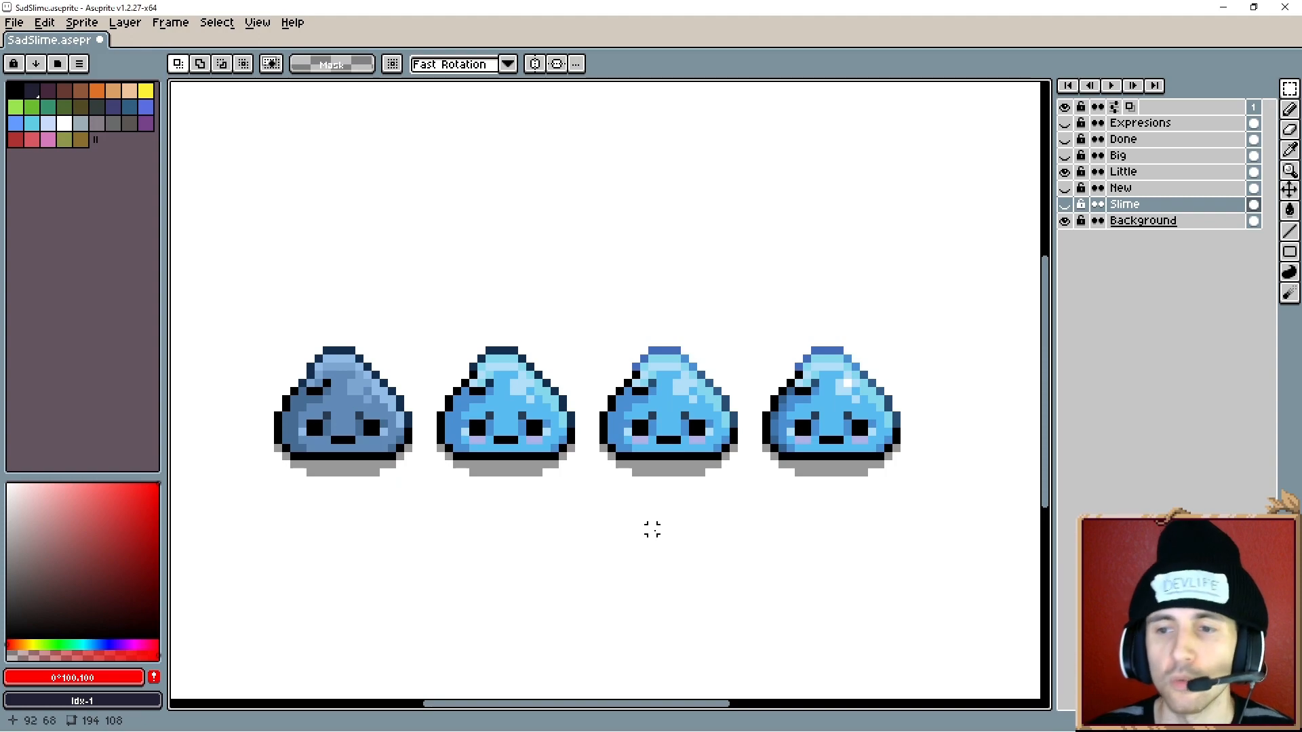
- Examine the Big layer's slime expressions up close, then hide the layer
scroll(746, 533, "down", 2)
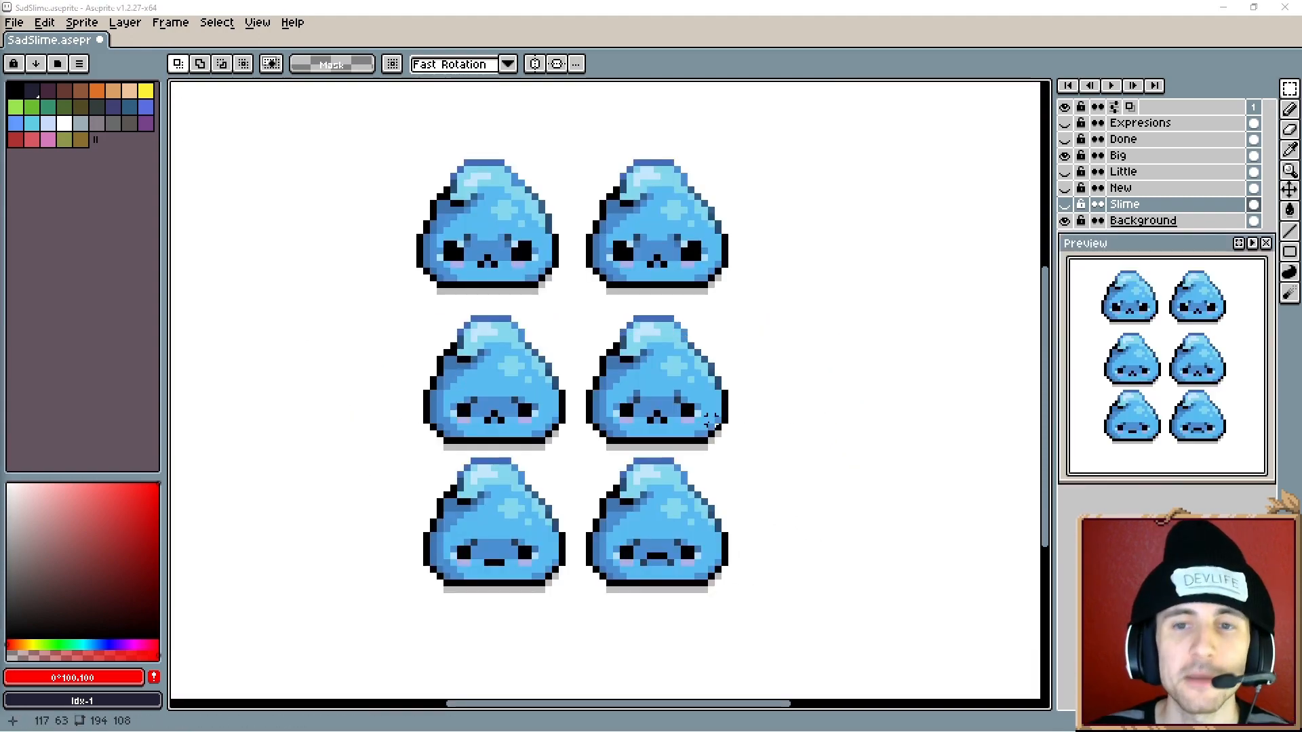
scroll(703, 417, "up", 1)
left_click_drag(685, 410, 711, 409)
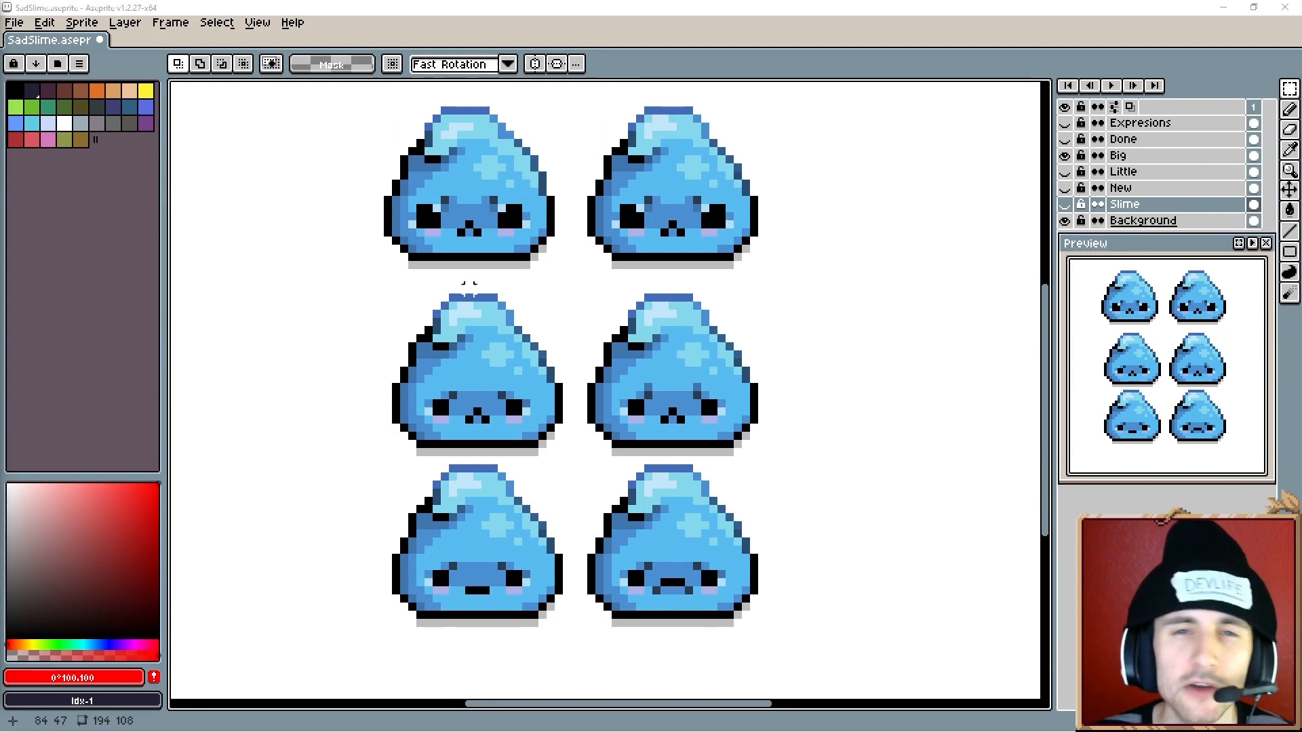
scroll(780, 247, "up", 4)
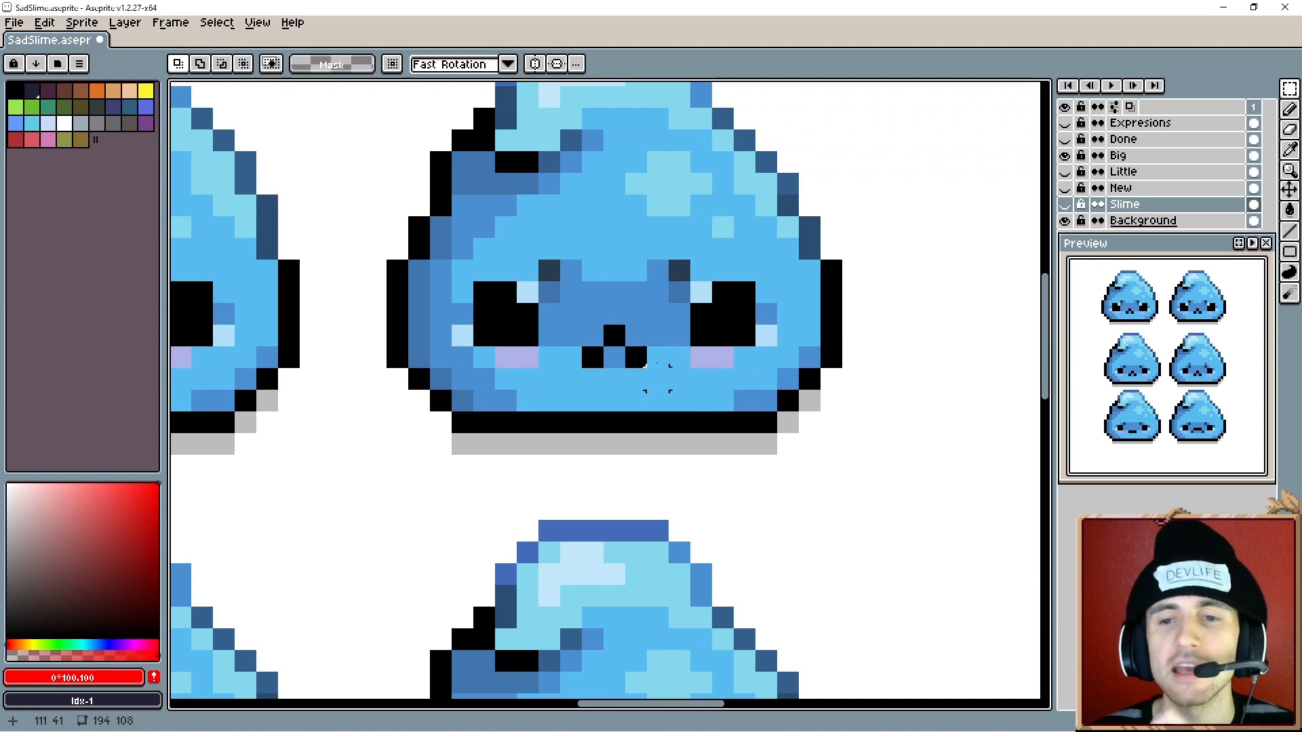
scroll(656, 378, "down", 2)
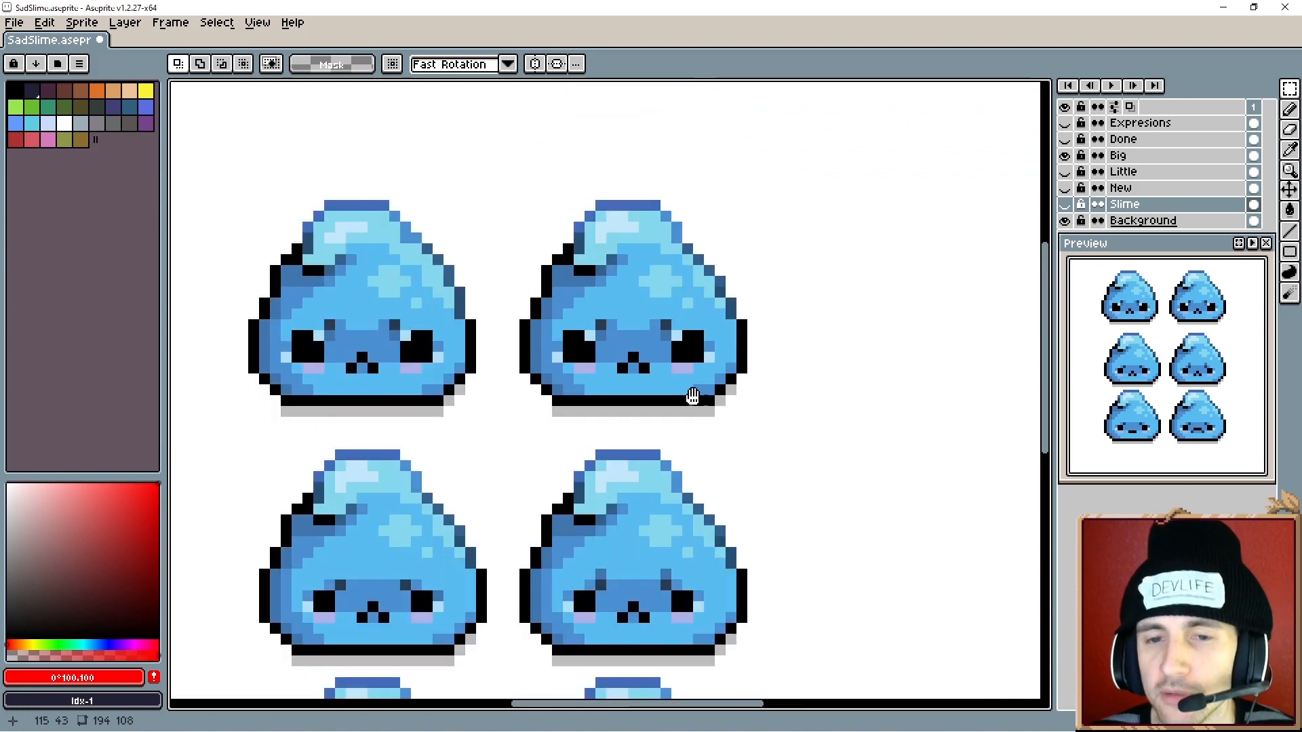
scroll(695, 366, "down", 1)
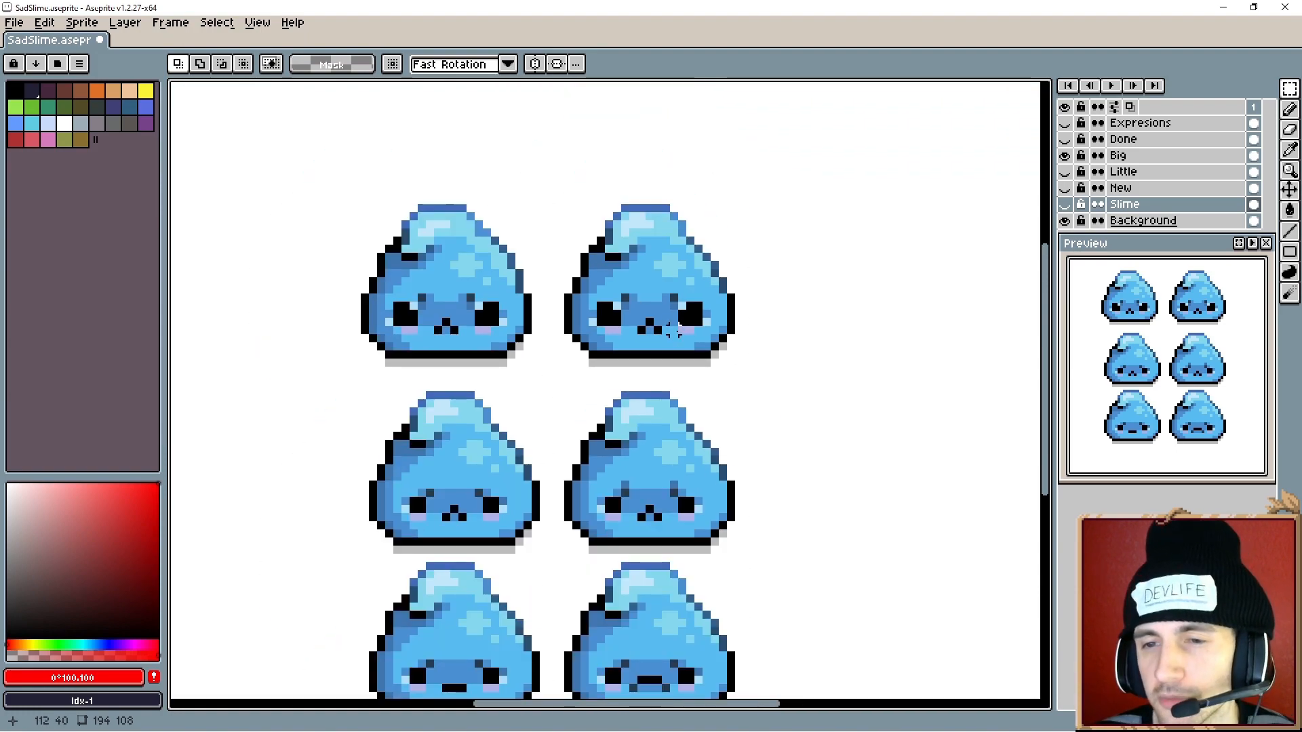
scroll(673, 330, "up", 2)
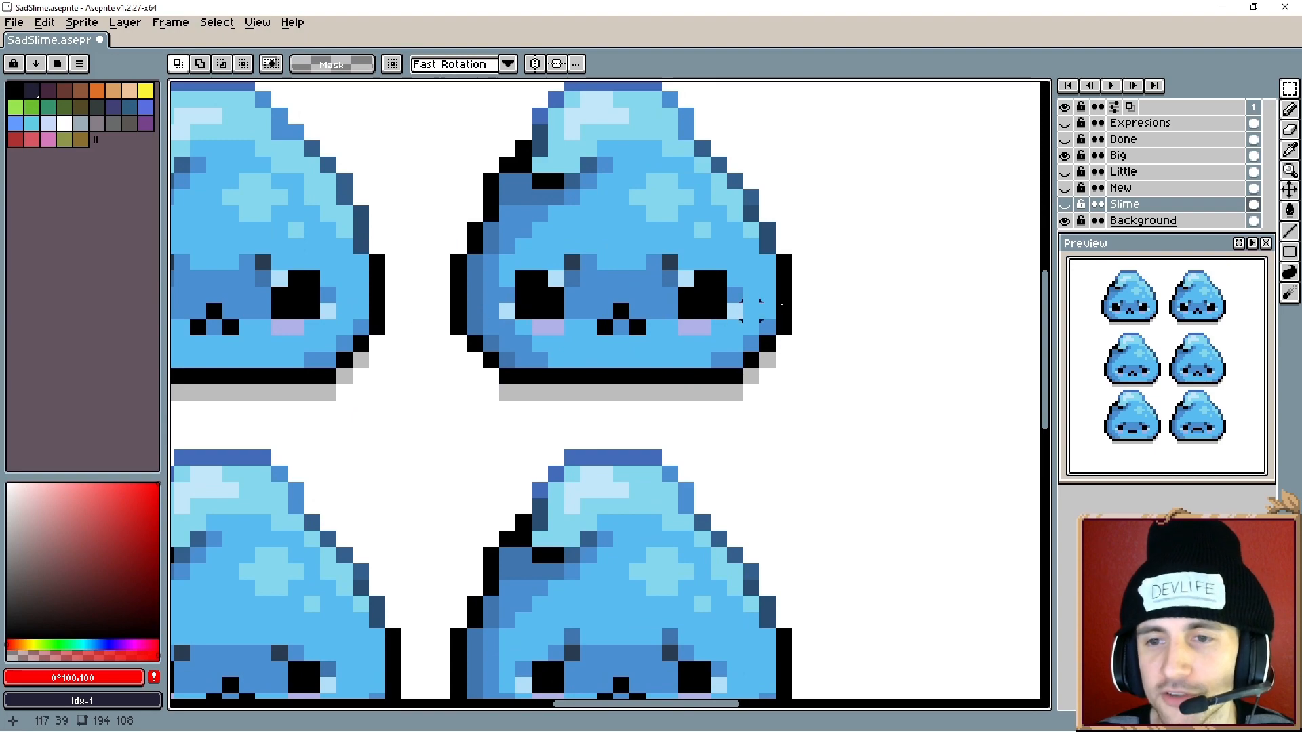
left_click_drag(449, 295, 386, 311)
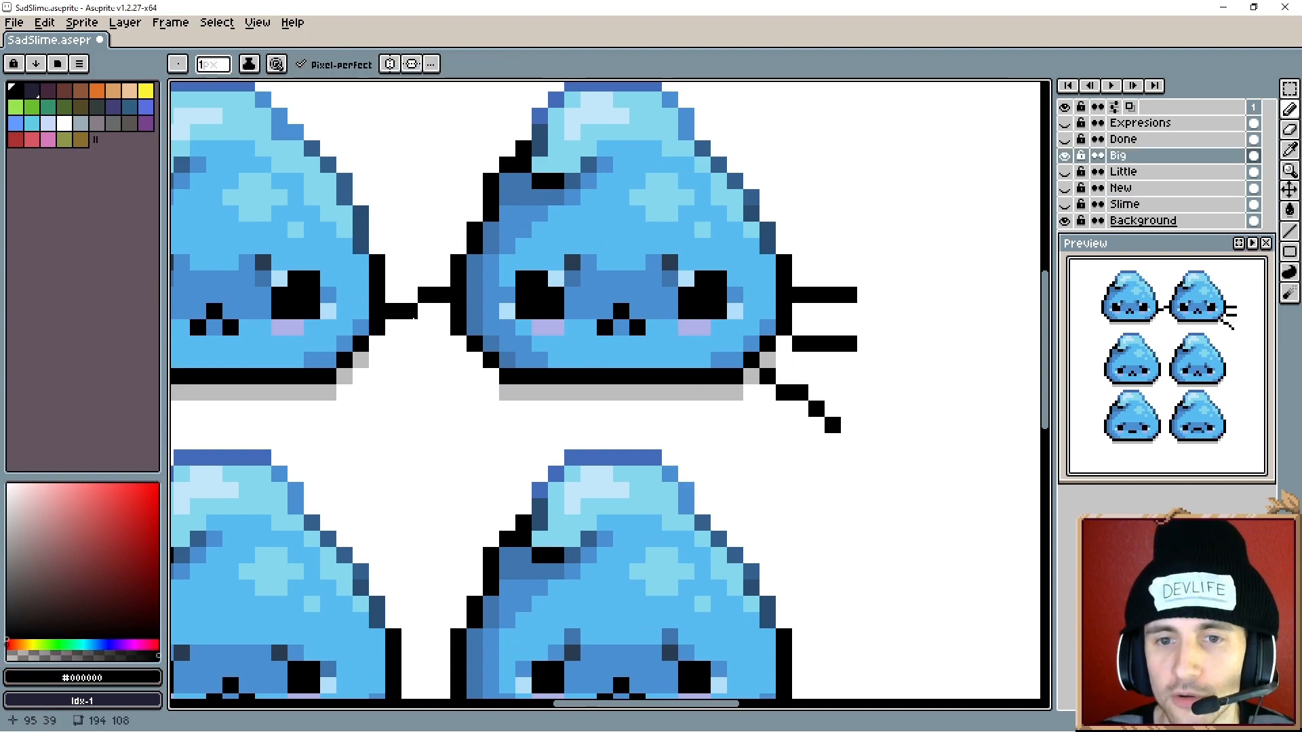
mouse_move(459, 345)
left_mouse_down()
mouse_move(421, 395)
mouse_move(494, 389)
mouse_move(459, 457)
left_mouse_up()
scroll(684, 401, "down", 3)
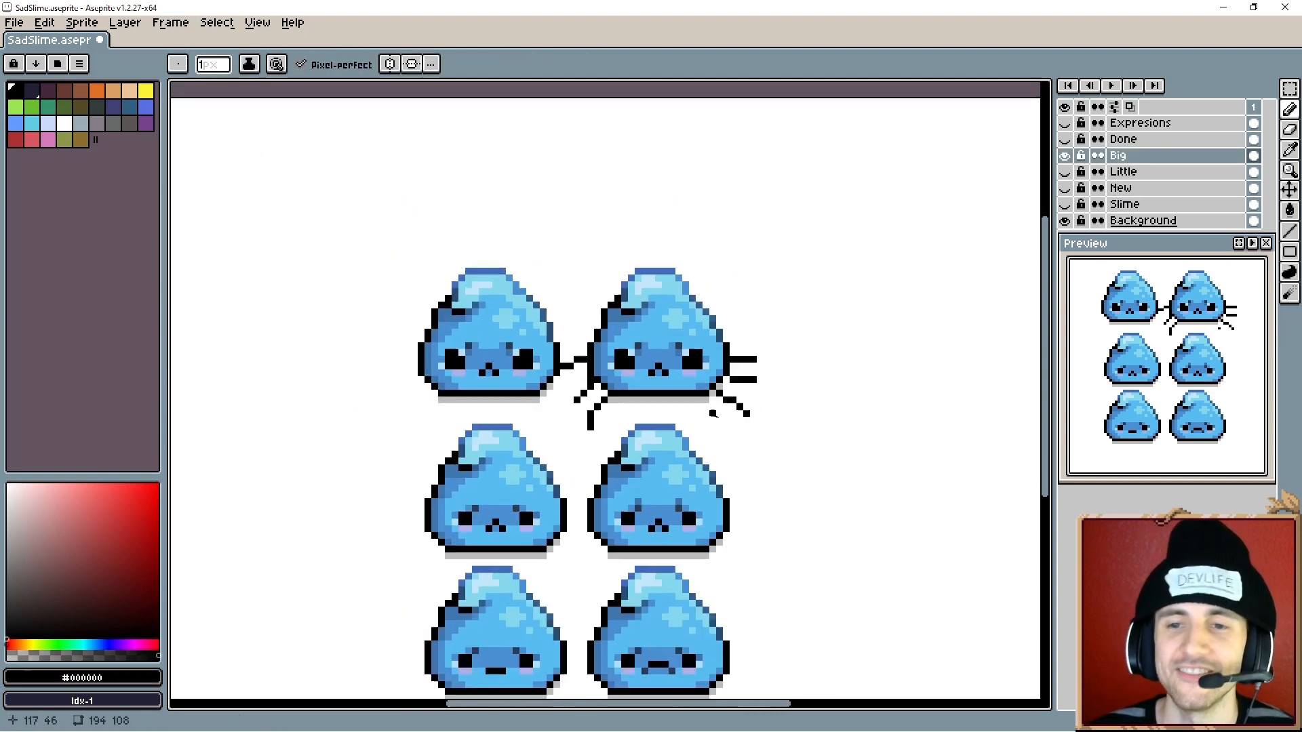
mouse_move(724, 447)
left_mouse_down()
mouse_move(712, 366)
mouse_move(692, 346)
left_mouse_up()
left_click(1065, 154)
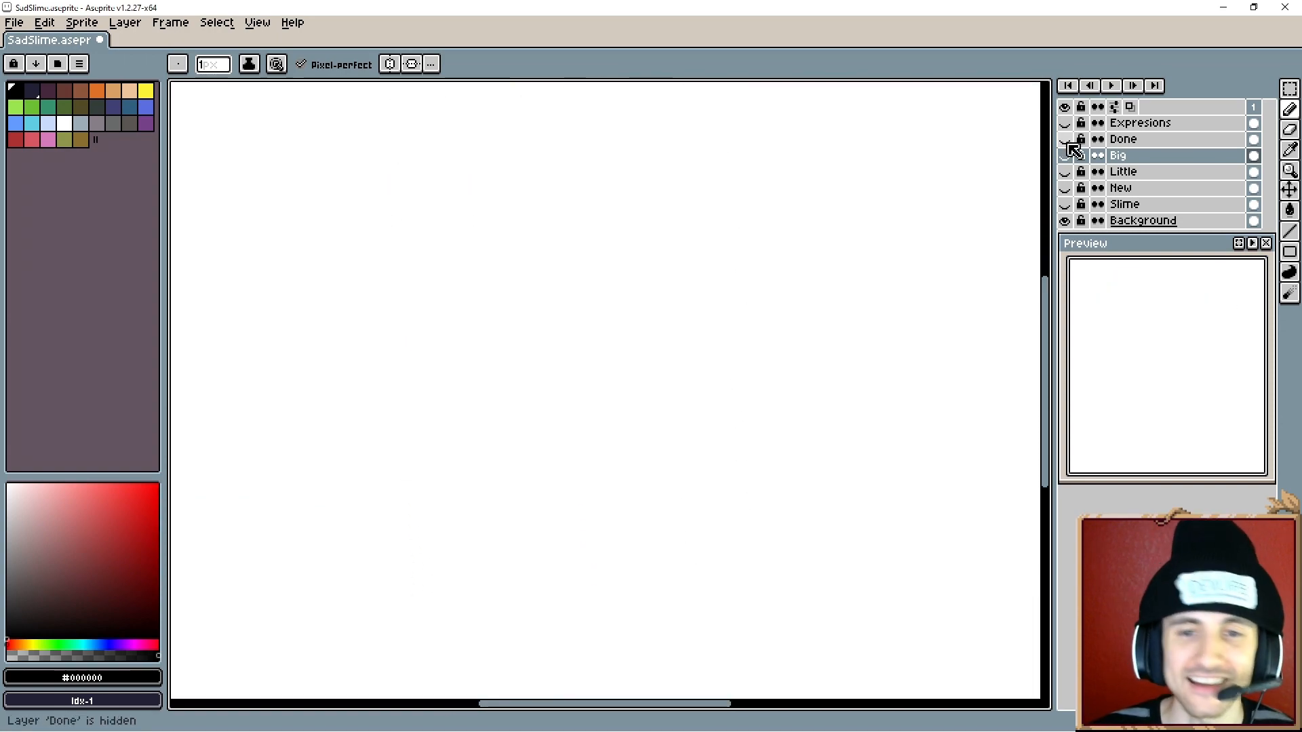
- Toggle the Done and Expressions layers' visibility to compare the finished slime with the expression set
left_click(1065, 139)
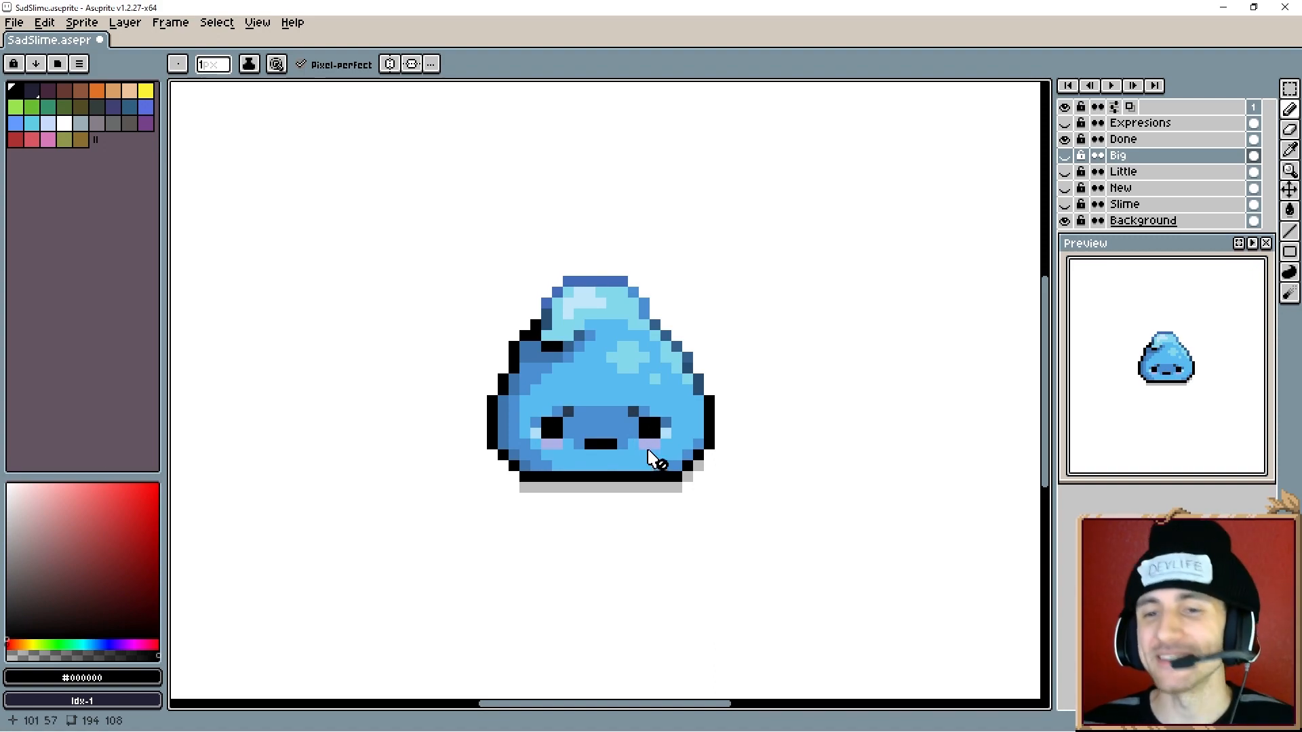
left_click(1067, 138)
left_click(1064, 122)
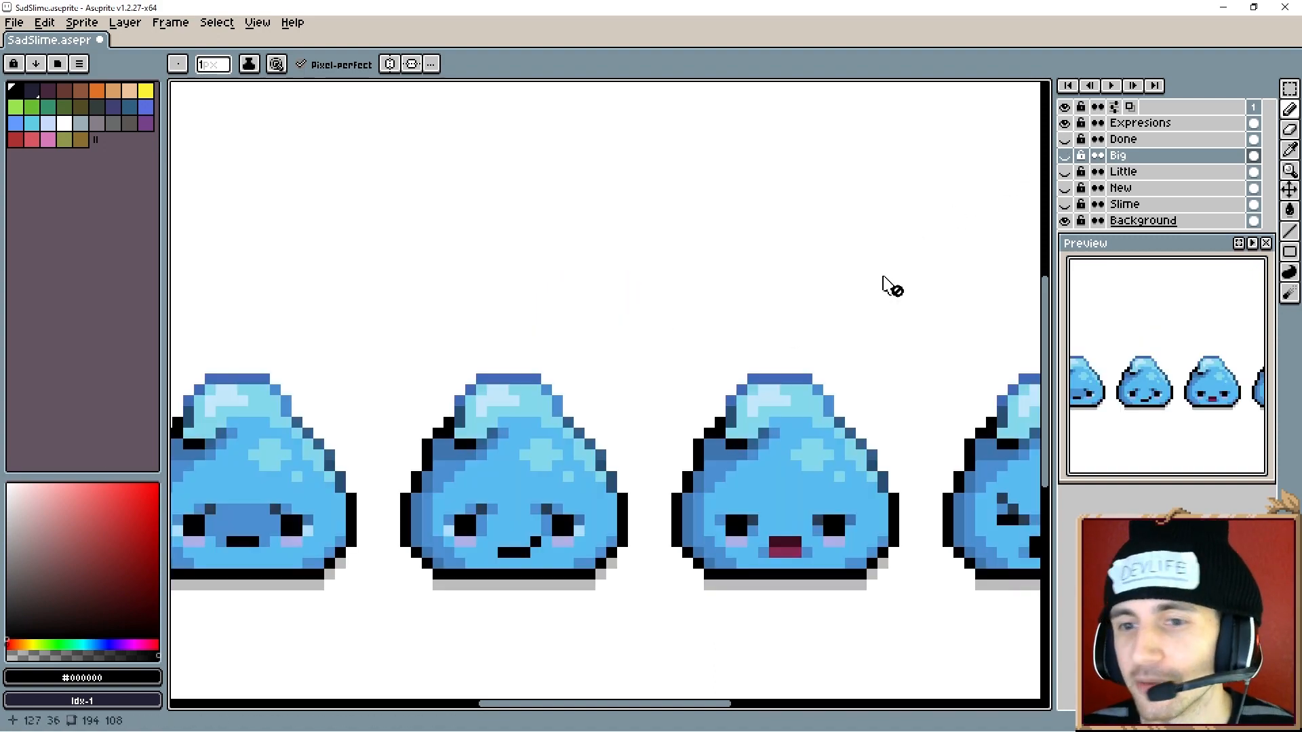
- Pan across the slime expressions, then switch to Photoshop and scroll through the multicolored slime sheet
scroll(741, 427, "down", 3)
left_click_drag(757, 451, 688, 444)
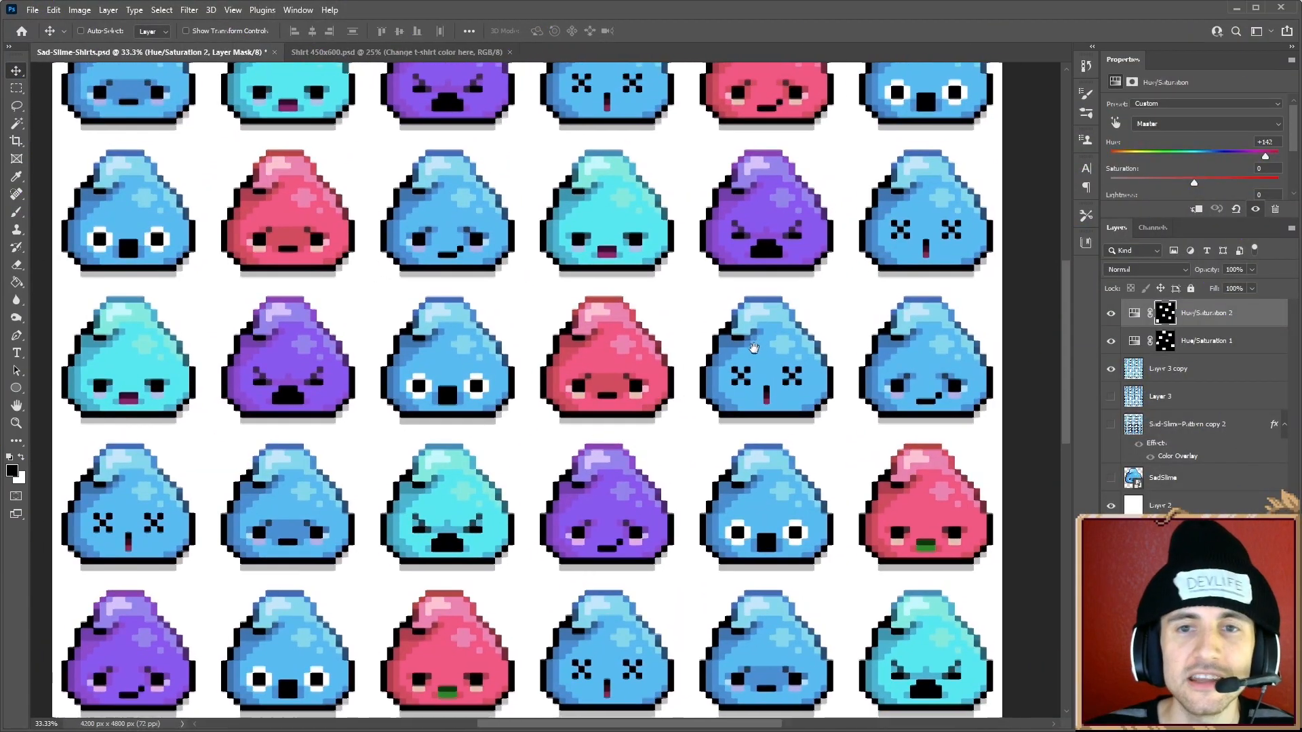
left_click_drag(754, 348, 766, 249)
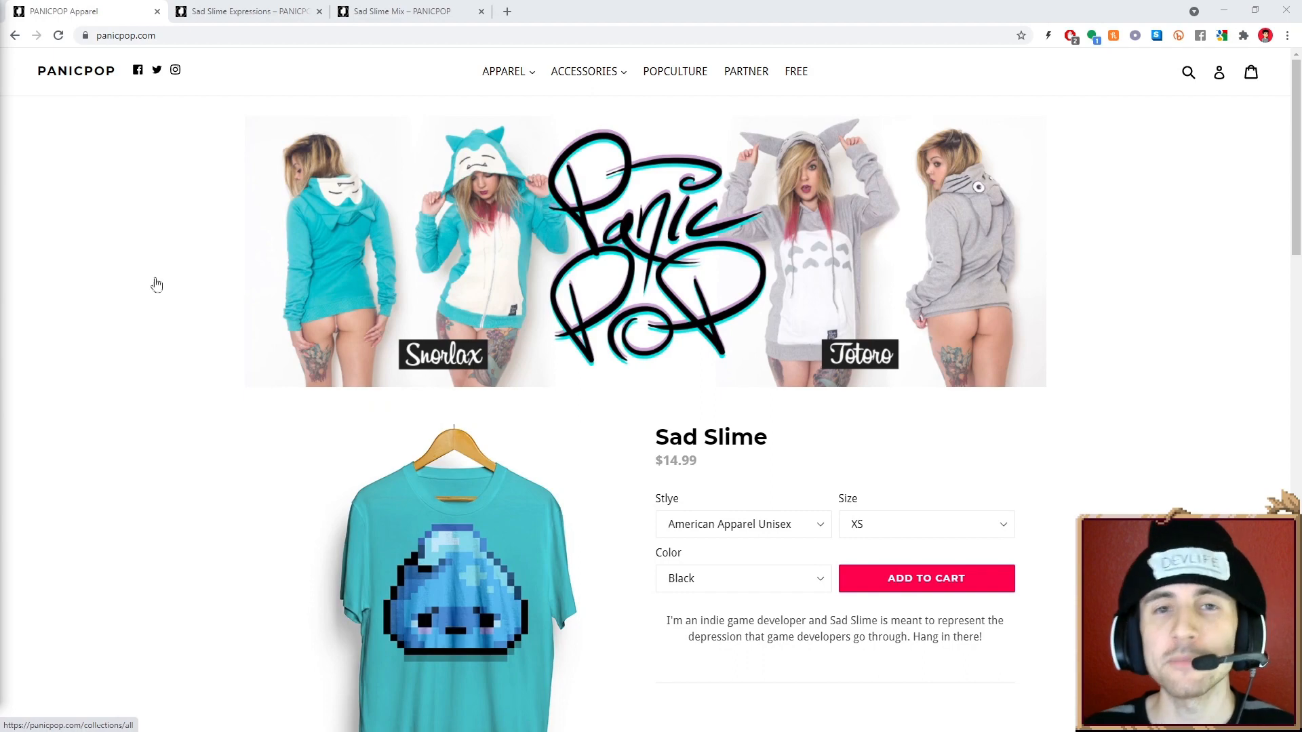
- Switch to the browser and view the Sad Slime shirt product pages and their color options
left_click(248, 11)
left_click(396, 14)
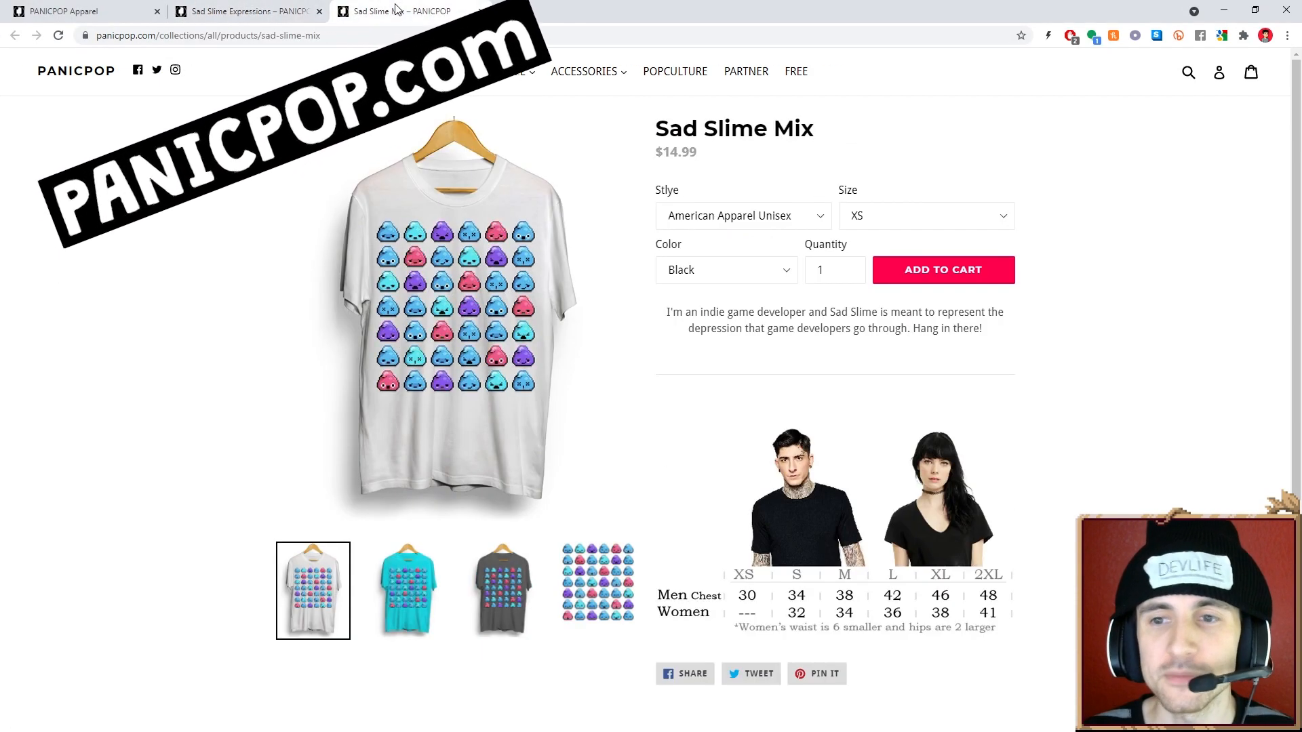
left_click(721, 271)
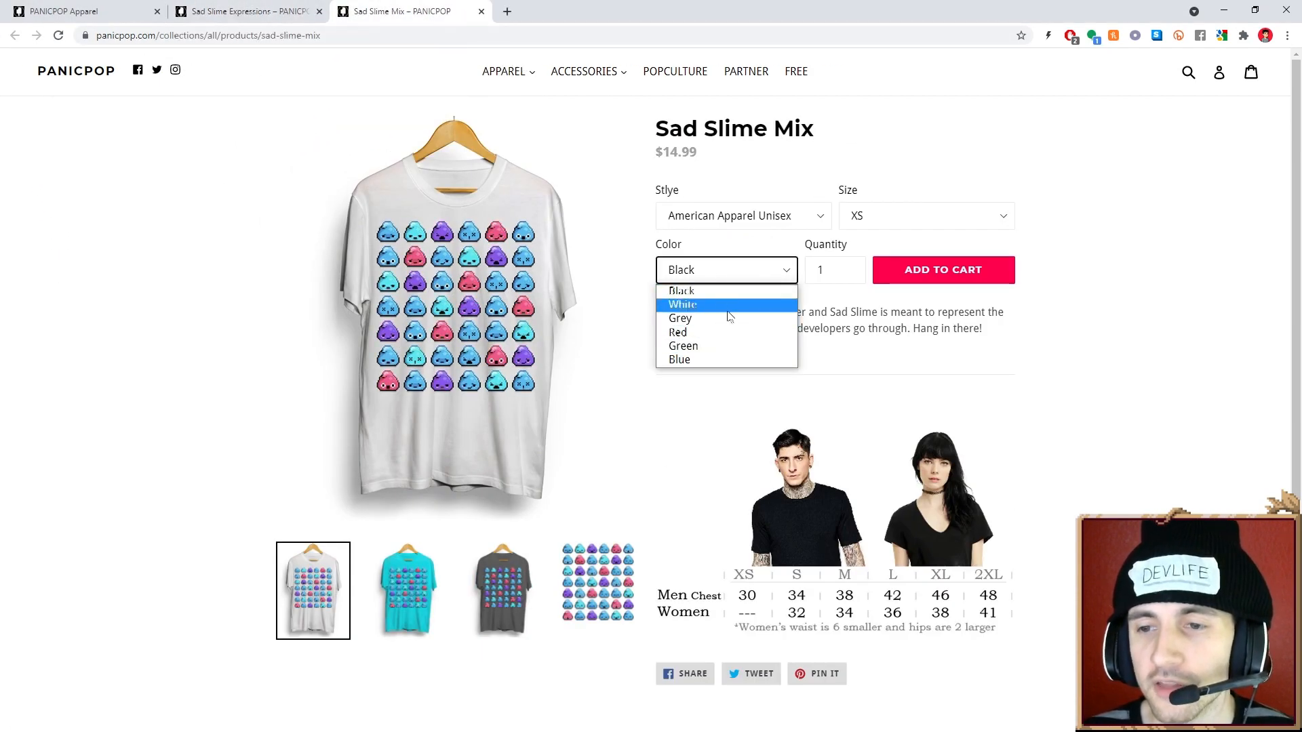
left_click(918, 346)
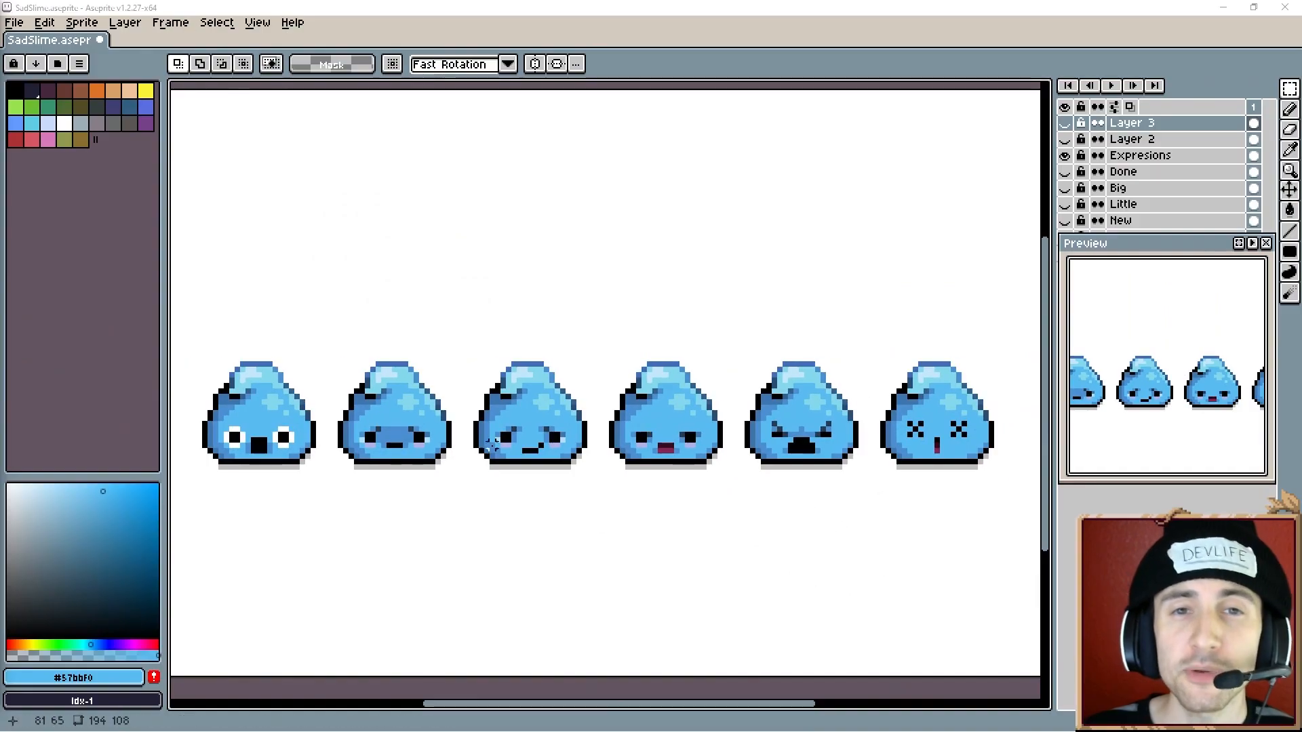
- Show Layer 2 and Layer 3 to display the Dev Life speech bubble above the slime expressions
left_click(1064, 139)
left_click(1065, 122)
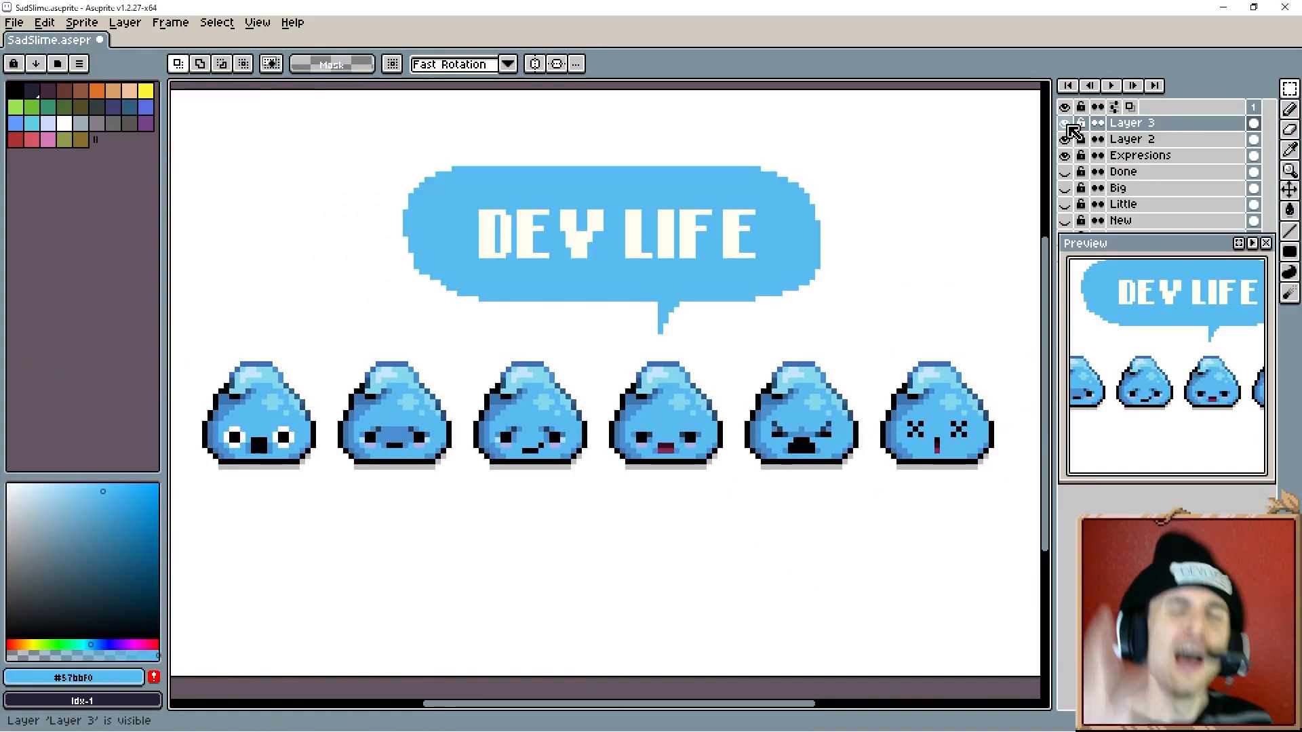